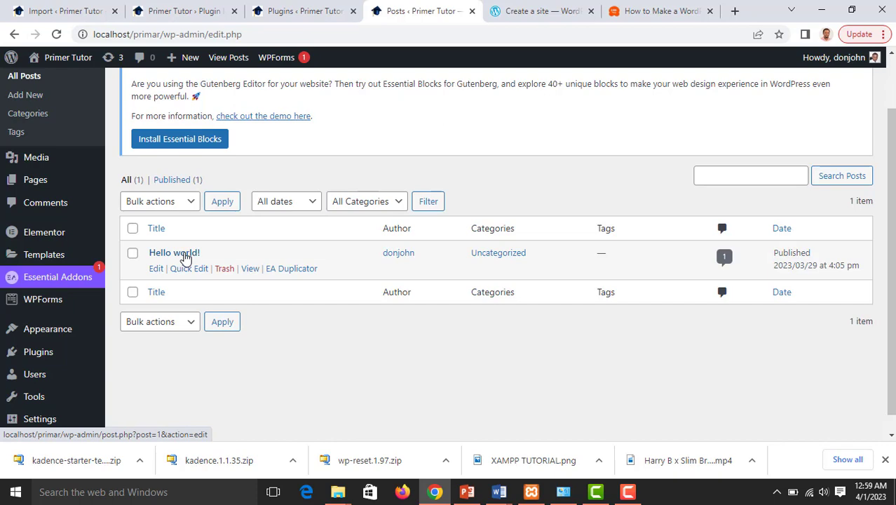
Scroll to the top of the Posts list and start a new blank post with Add New
scroll(186, 258, up, 2)
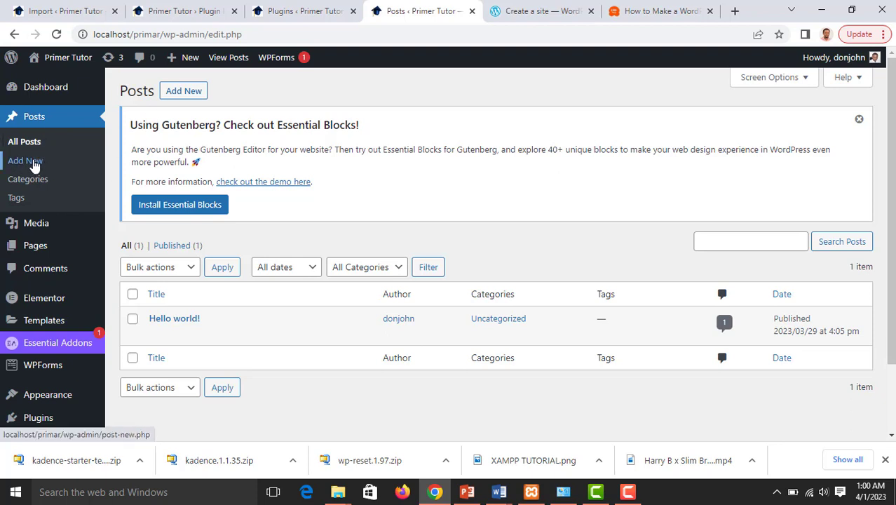
click(183, 91)
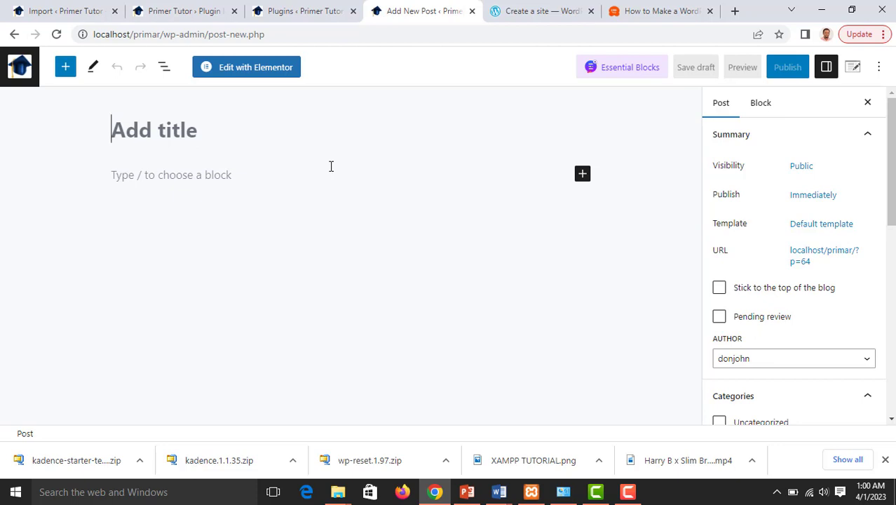
Title the post 'HOW TO INSTALL WORDPRESS', fixing the typo, then move into the body paragraph
click(131, 138)
text(H)
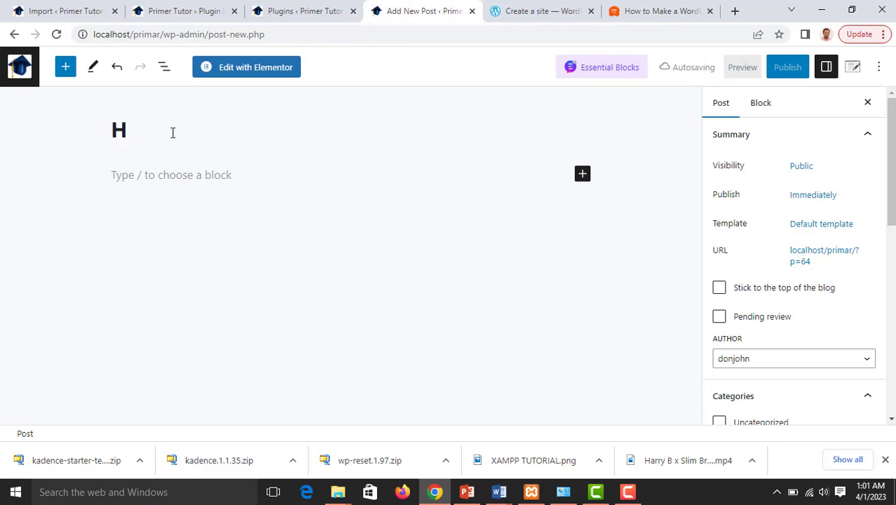
text(OW TO )
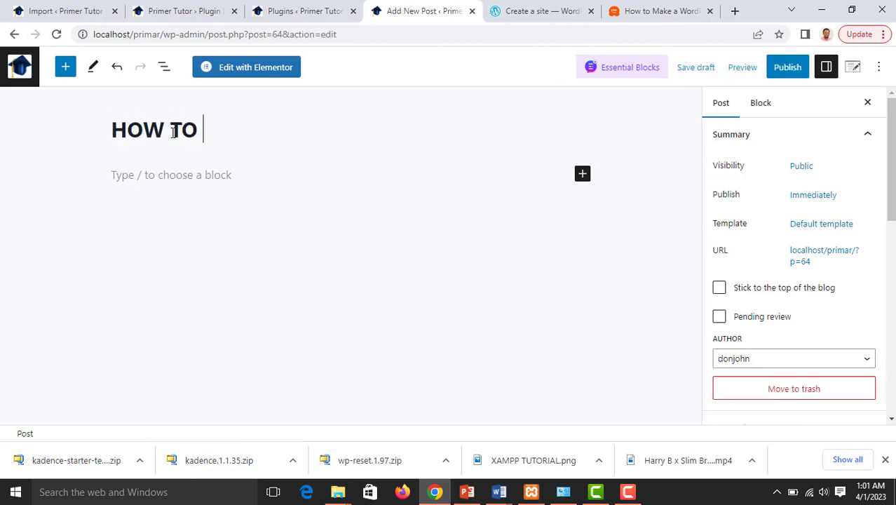
text(INSTALL)
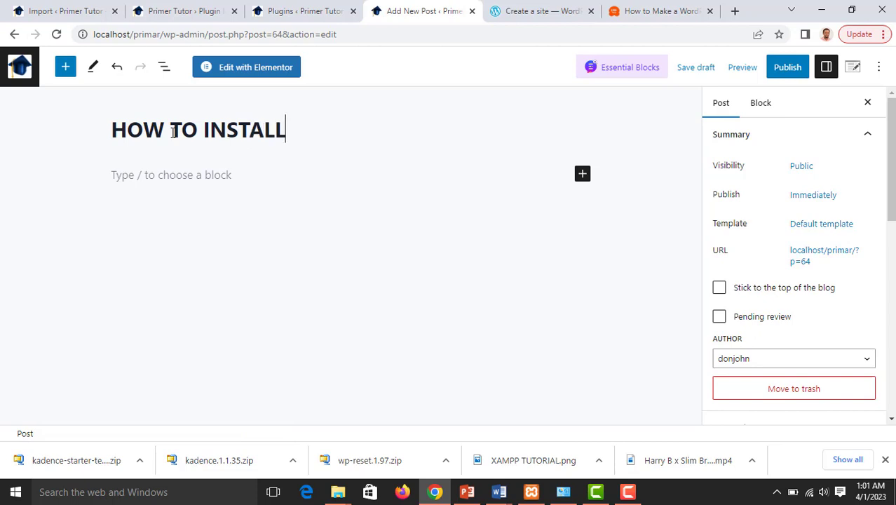
text( WORDPRS)
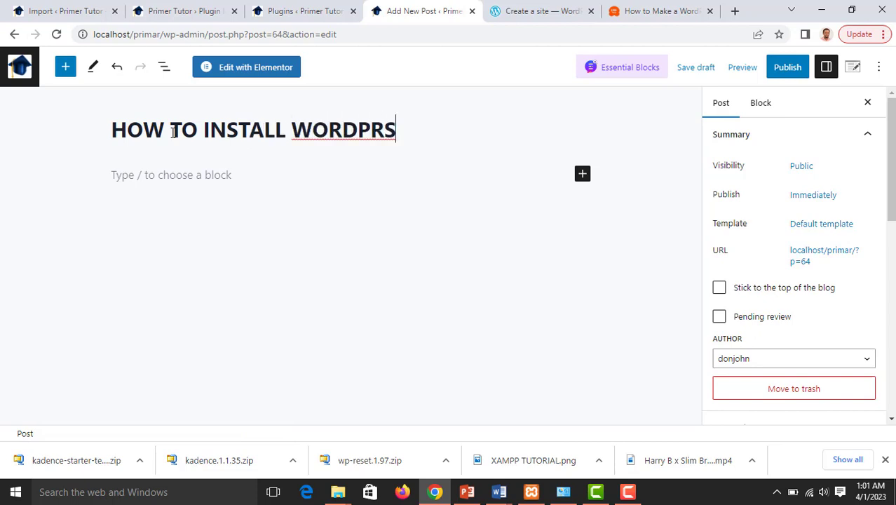
key(BackSpace)
text(ESS)
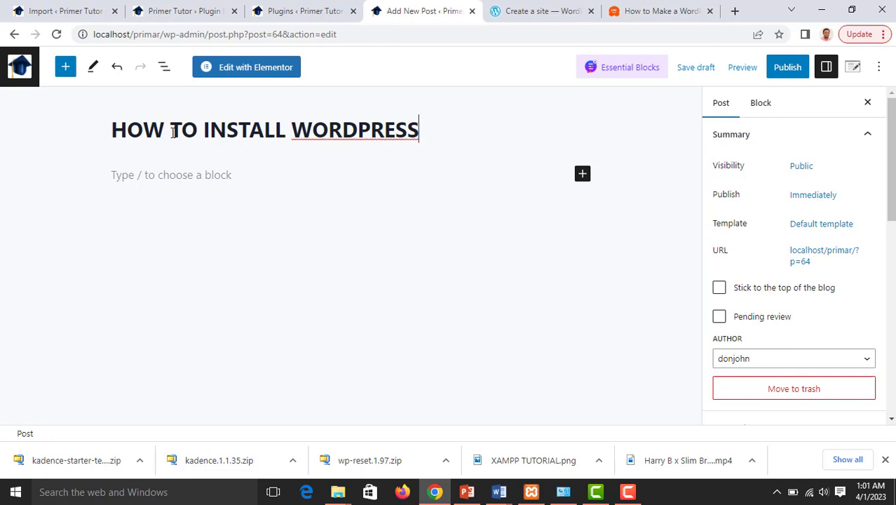
right_click(324, 138)
click(372, 176)
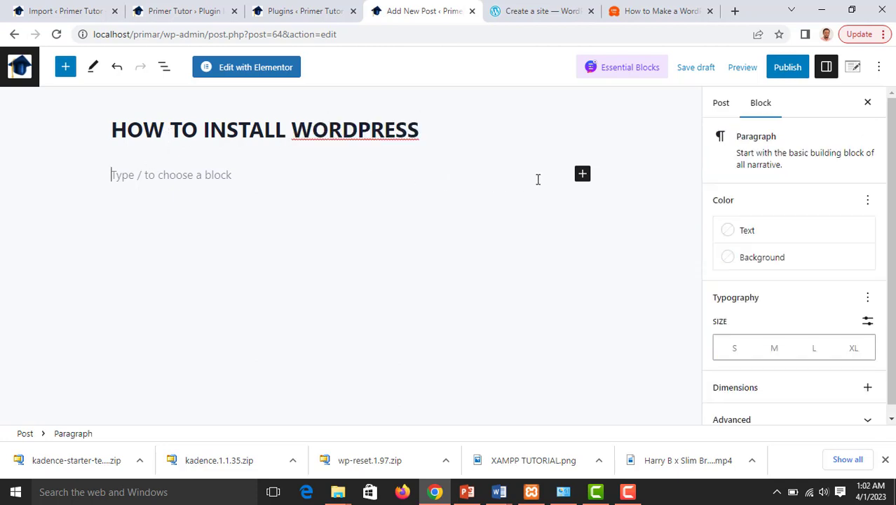
click(582, 174)
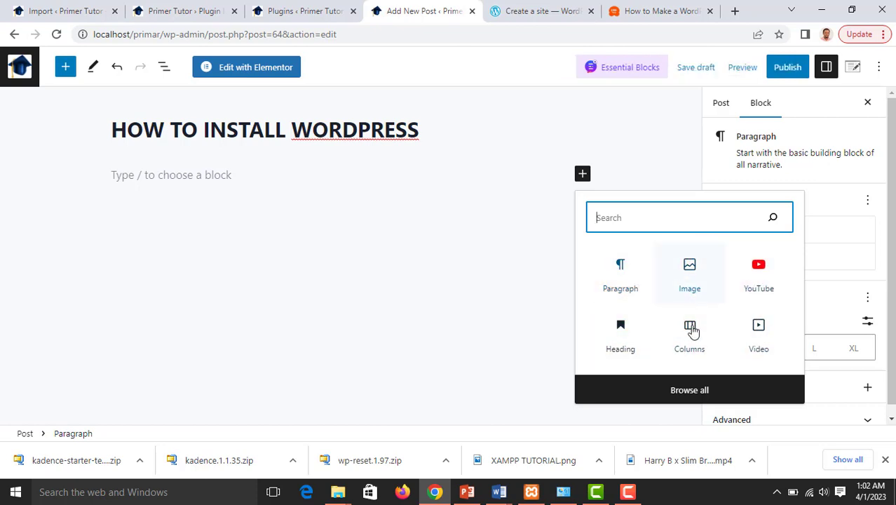
click(684, 390)
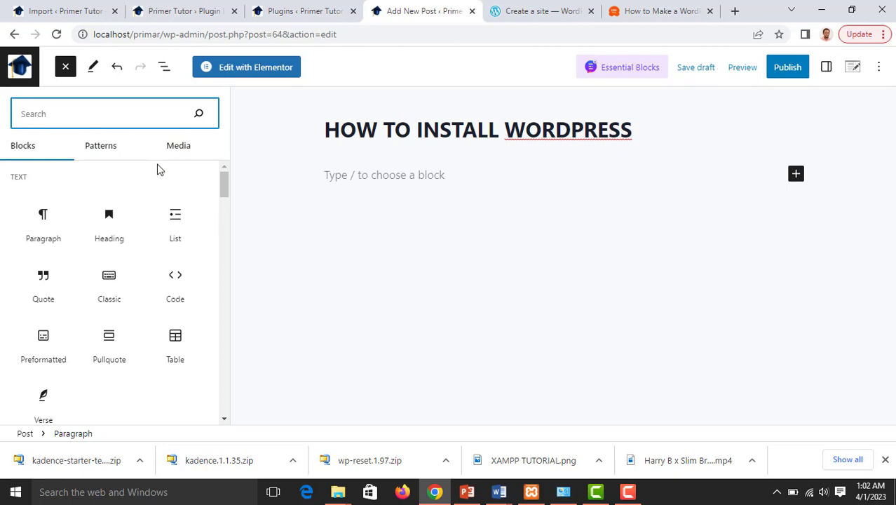
scroll(132, 203, down, 4)
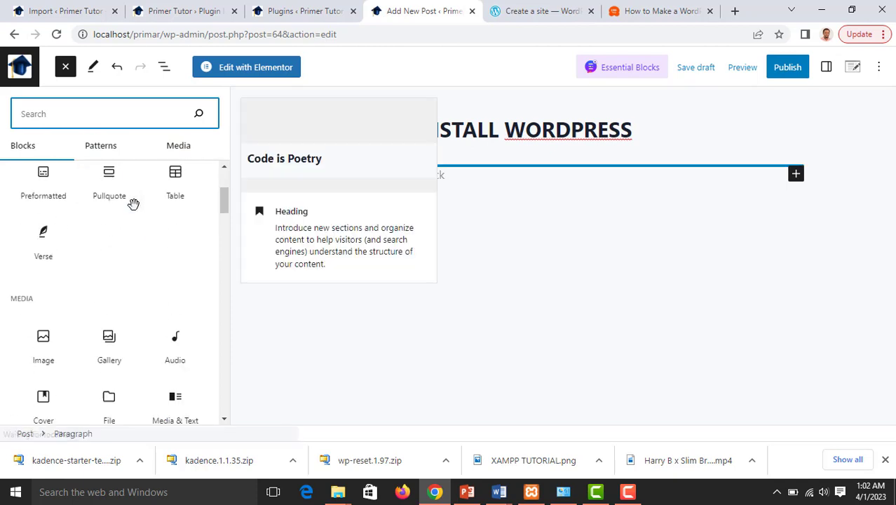
scroll(134, 210, down, 15)
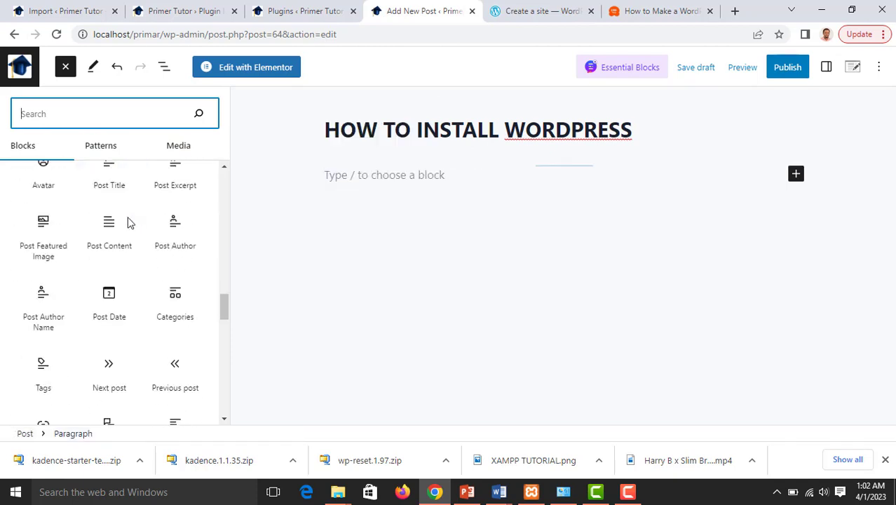
scroll(126, 217, down, 6)
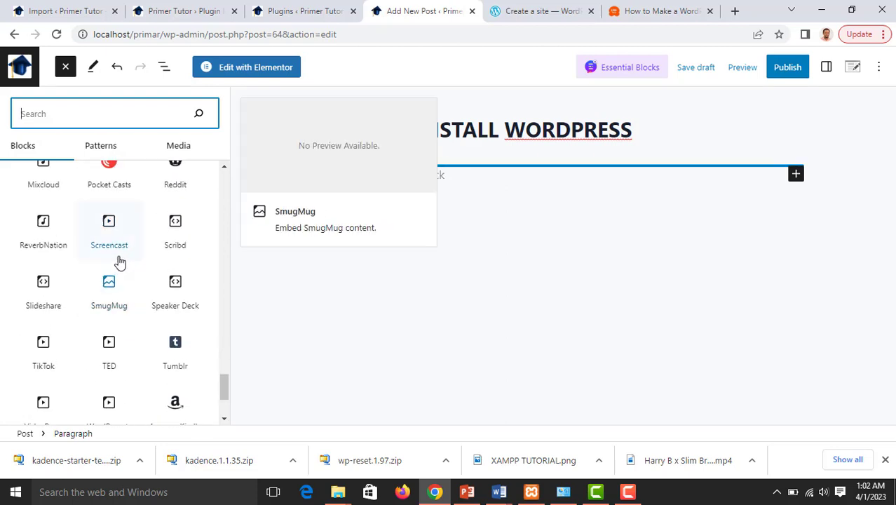
scroll(117, 258, up, 10)
scroll(118, 255, up, 12)
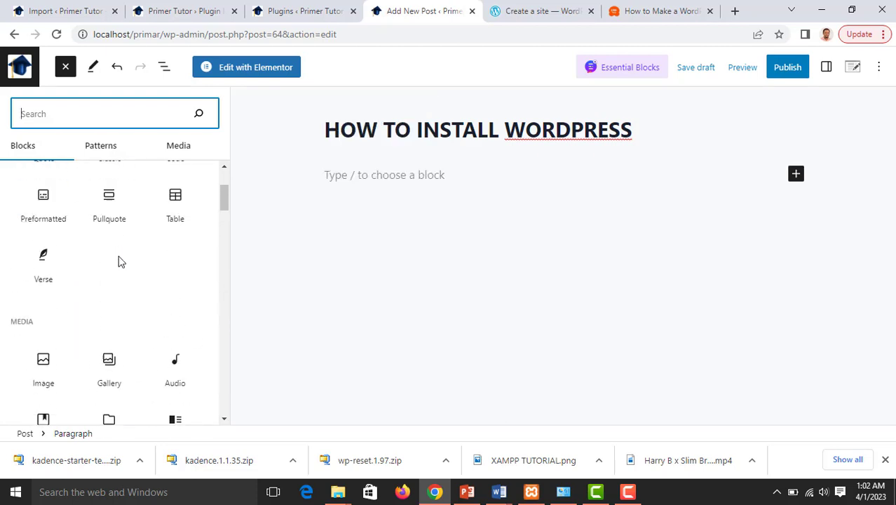
click(43, 217)
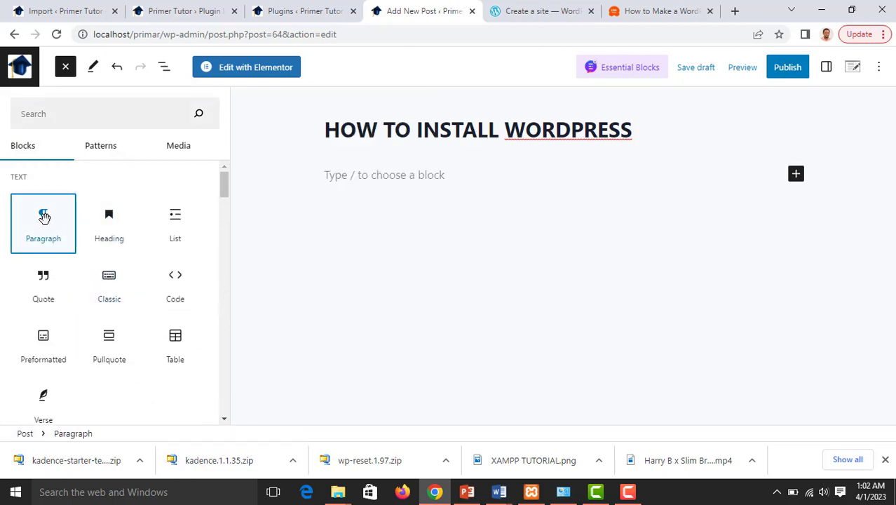
click(387, 176)
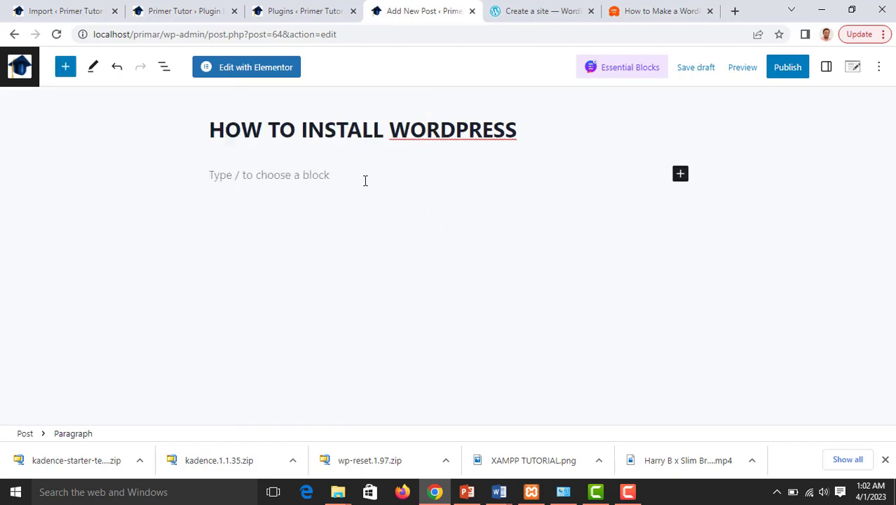
Google 'LOREM IPSU' in a new tab, open lipsum.com, then return to the WordPress Import tools tab
click(734, 10)
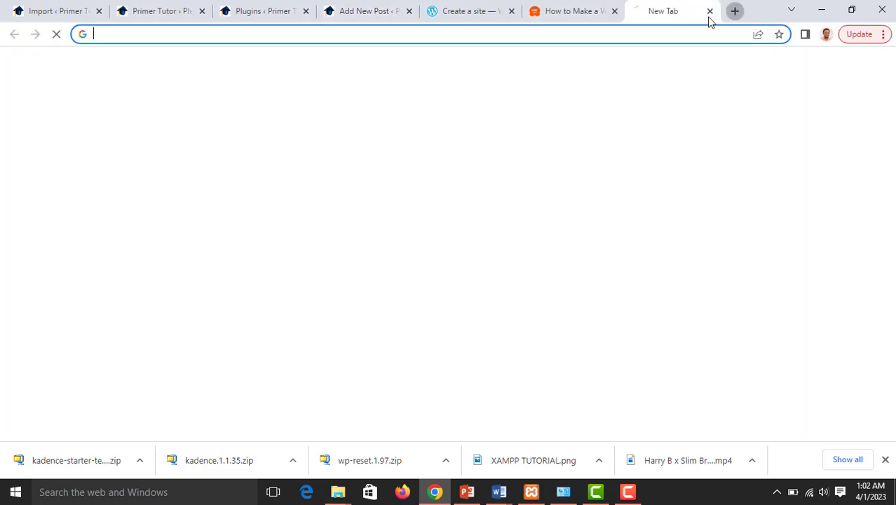
click(405, 33)
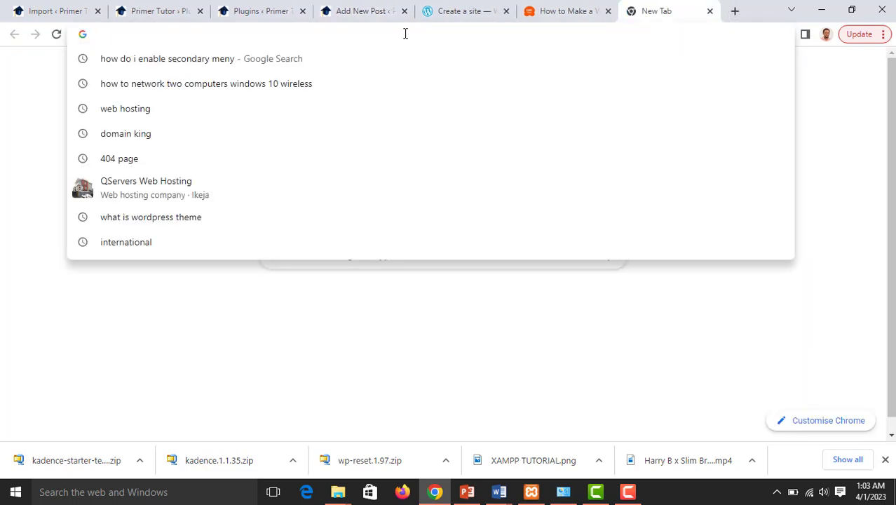
text(LOREM IPSU)
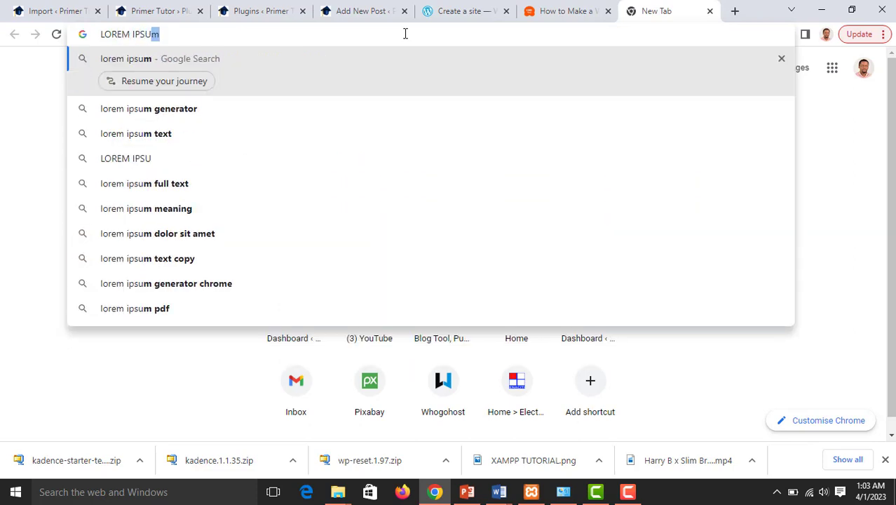
key(Return)
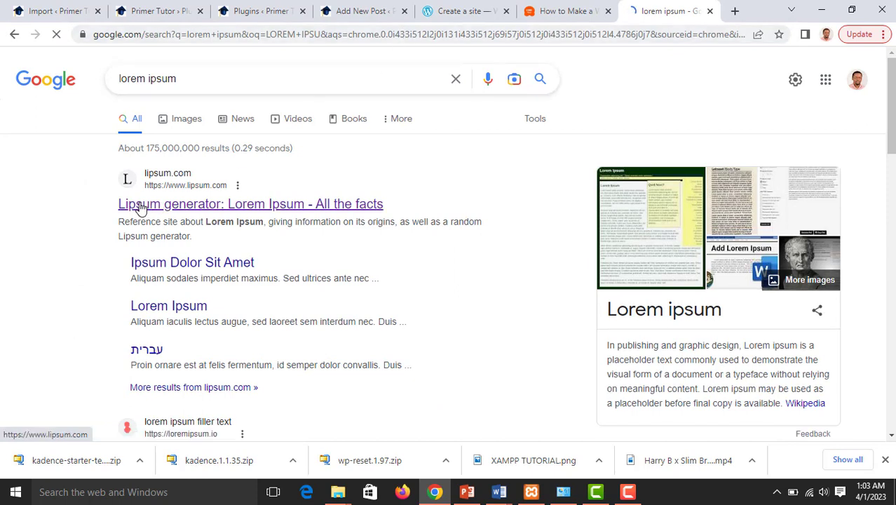
click(196, 215)
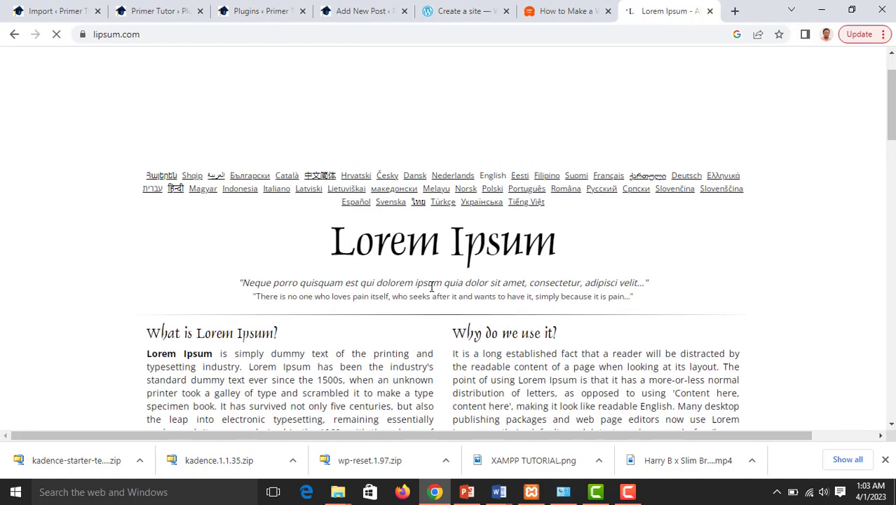
scroll(425, 292, down, 4)
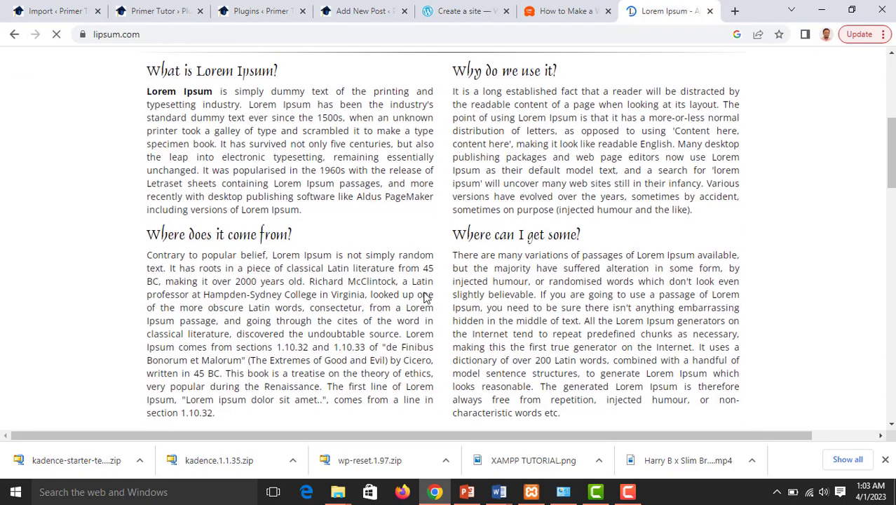
scroll(415, 253, down, 5)
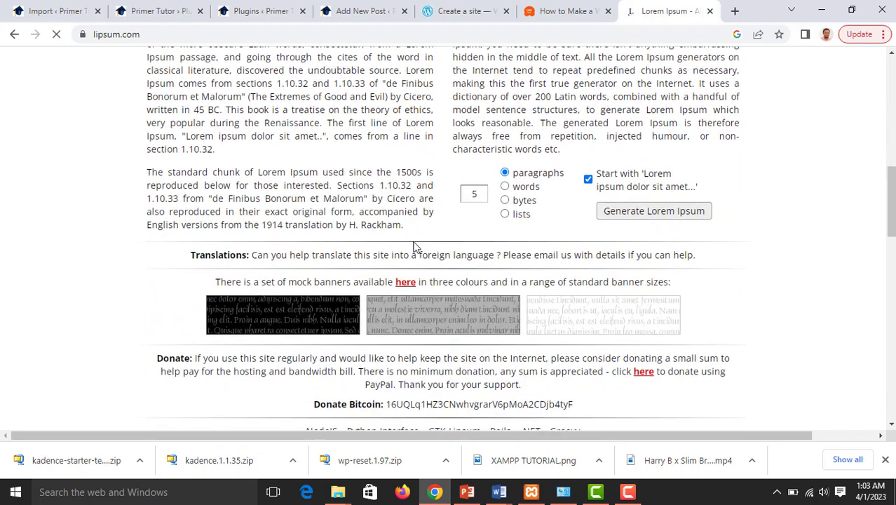
scroll(414, 244, up, 7)
click(56, 10)
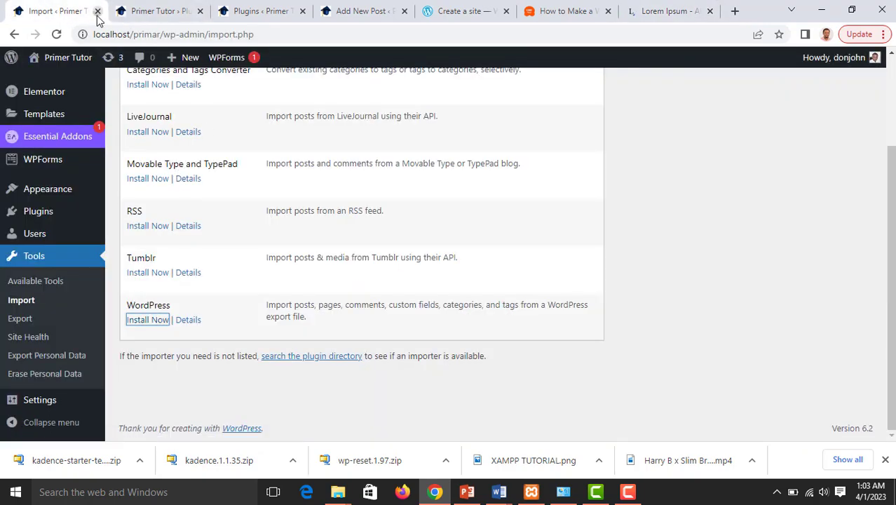
Close the Import, plugin and Plugins tabs and copy the 'What is Lorem Ipsum?' paragraph from lipsum.com
click(98, 11)
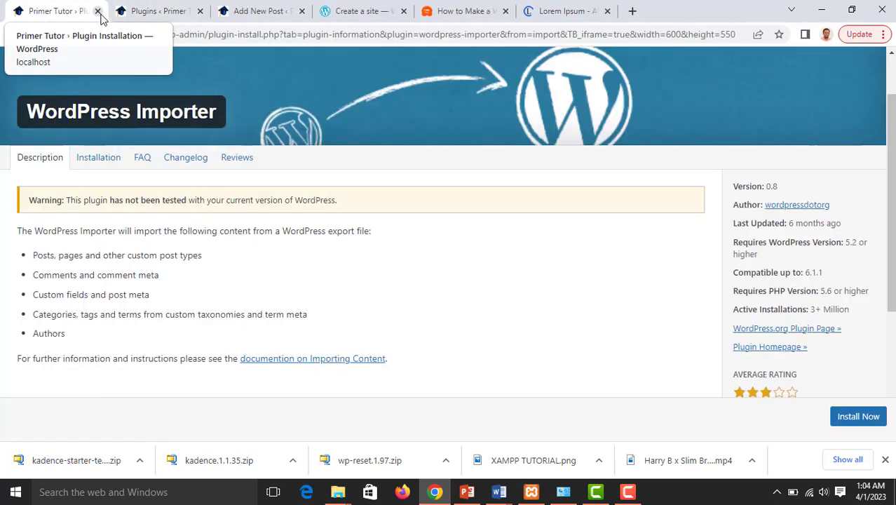
click(98, 10)
click(98, 10)
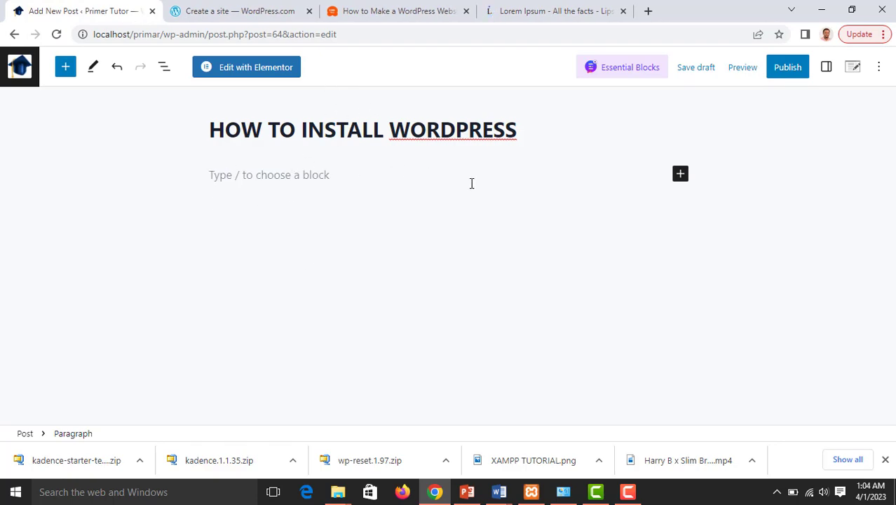
click(534, 12)
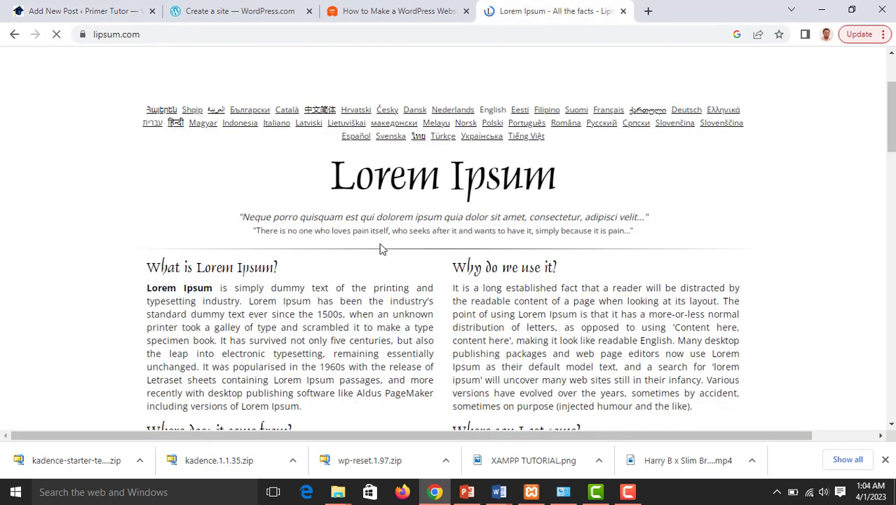
drag(146, 287, 314, 401)
right_click(293, 360)
click(325, 364)
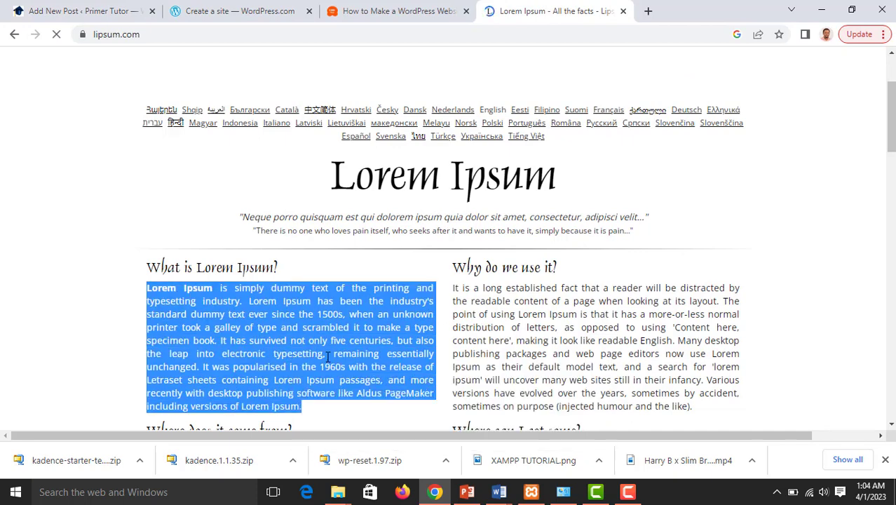
Paste the Lorem Ipsum paragraph into the post and add an empty block below the title
click(119, 12)
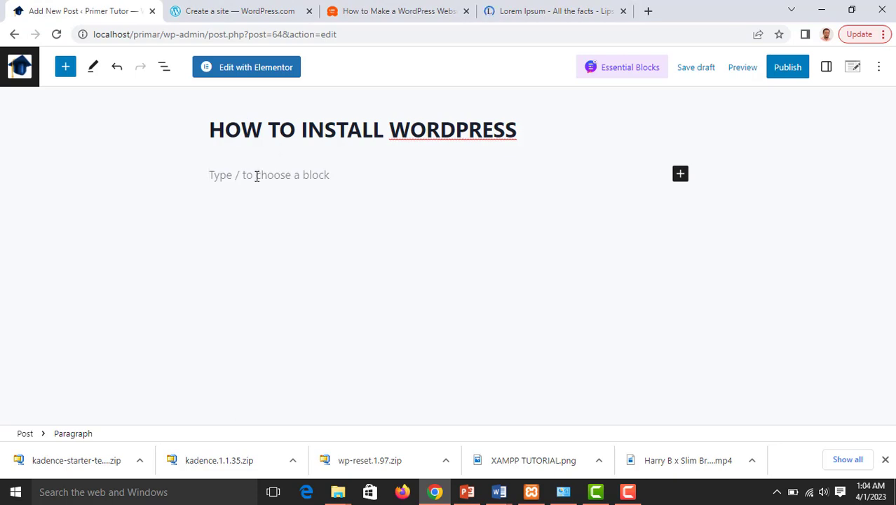
key(ctrl+v)
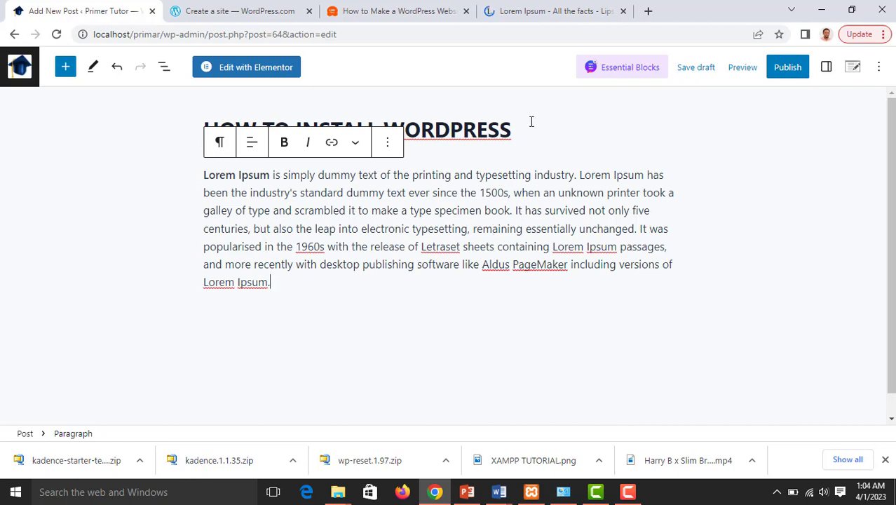
click(518, 138)
key(Return)
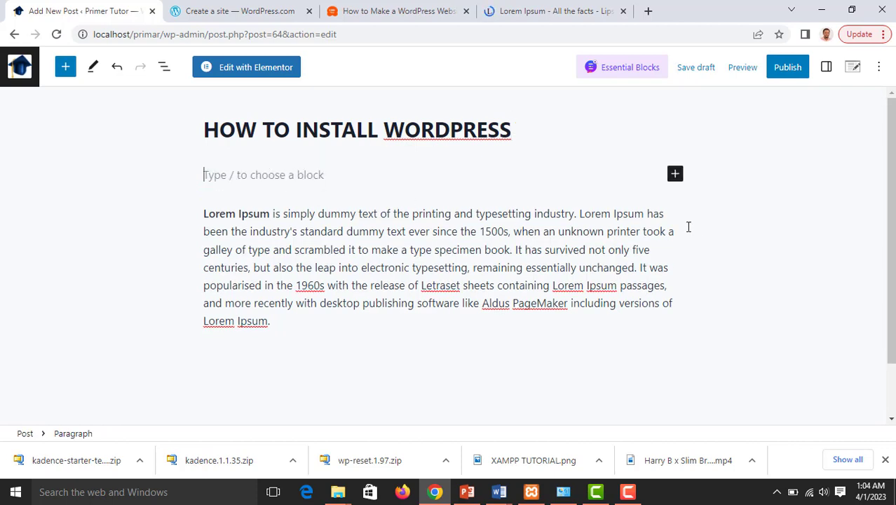
Turn the empty block into a 'Wordpress Setup' heading and add an empty block after the paragraph
click(675, 175)
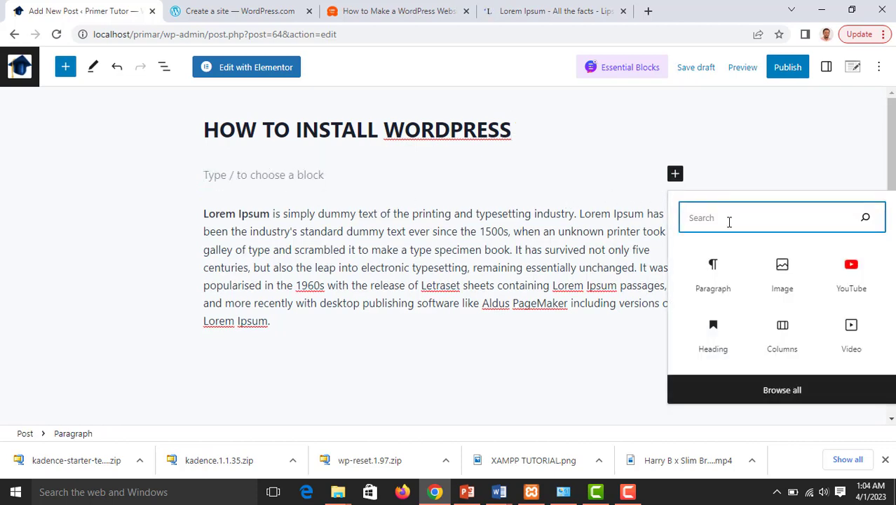
click(714, 331)
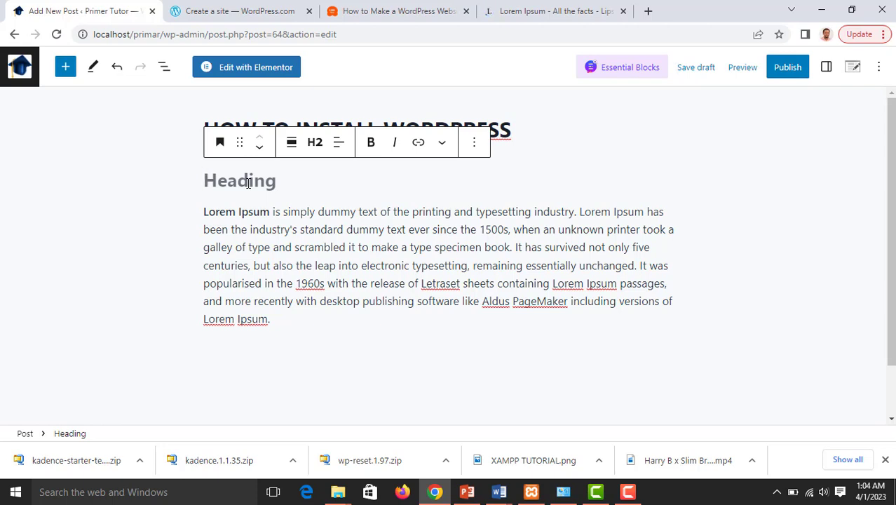
text(Wor)
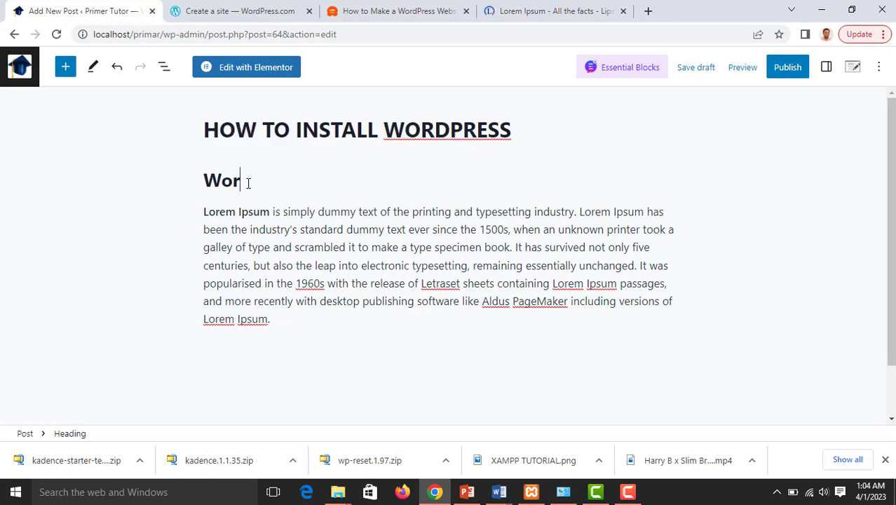
text(ds)
key(BackSpace)
text(press )
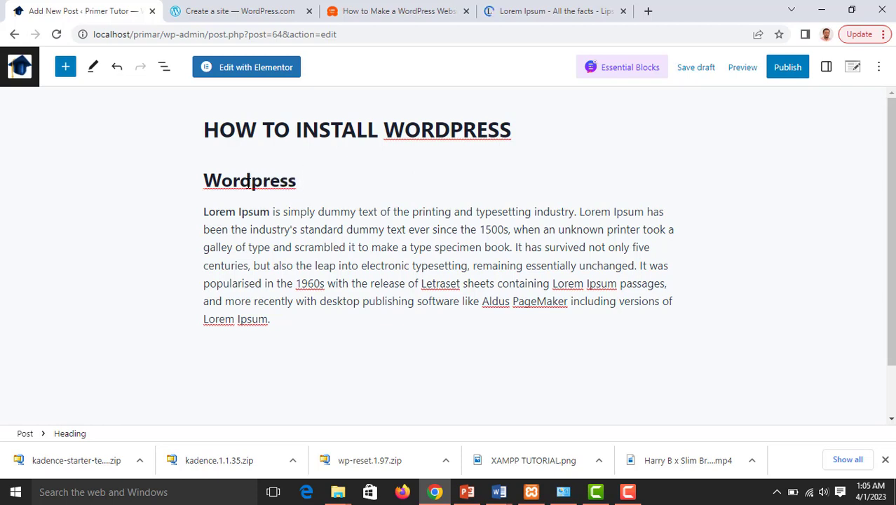
text(Setu)
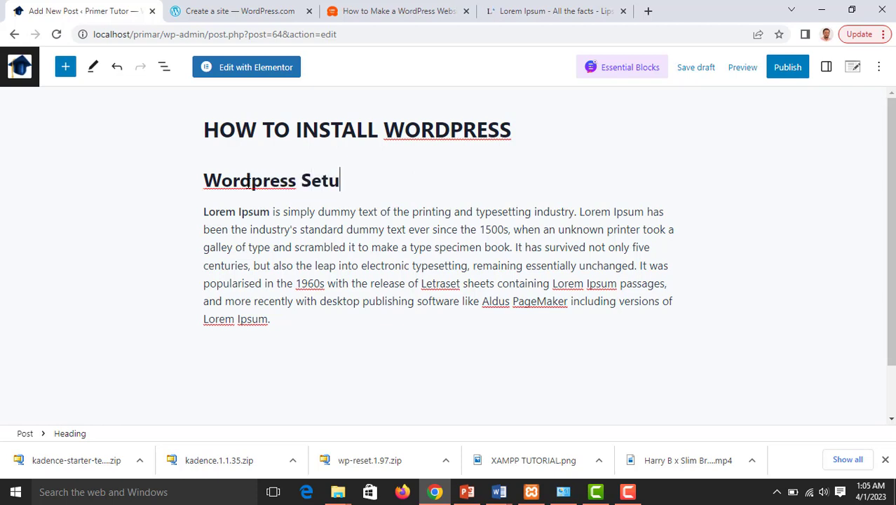
text(p)
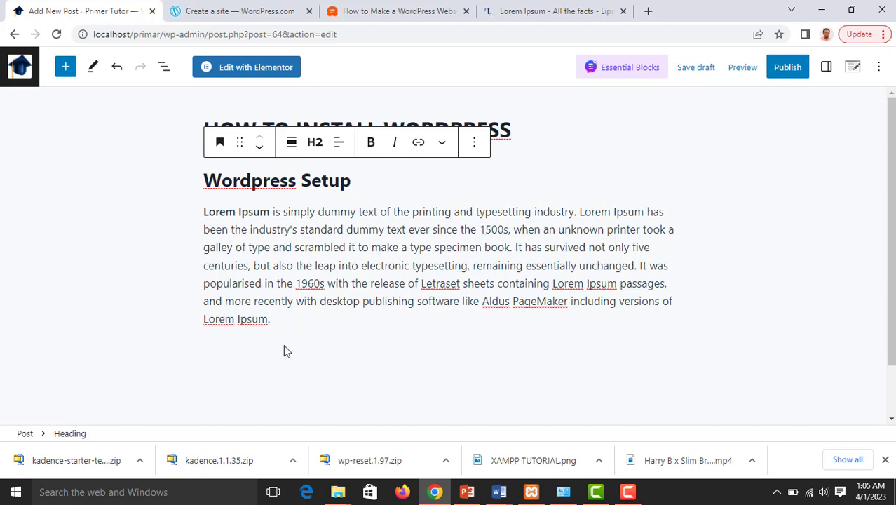
click(281, 319)
key(Return)
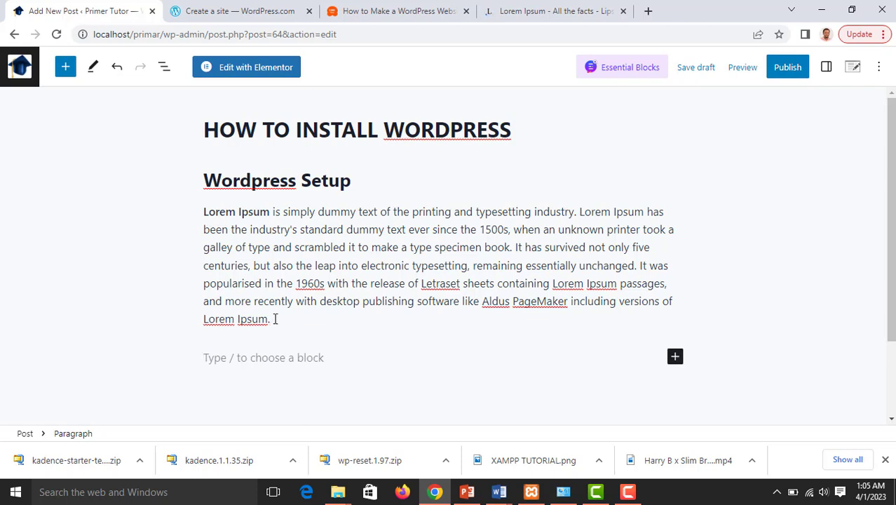
Search the block inserter for 'image' and add an Image block below the paragraph
click(274, 319)
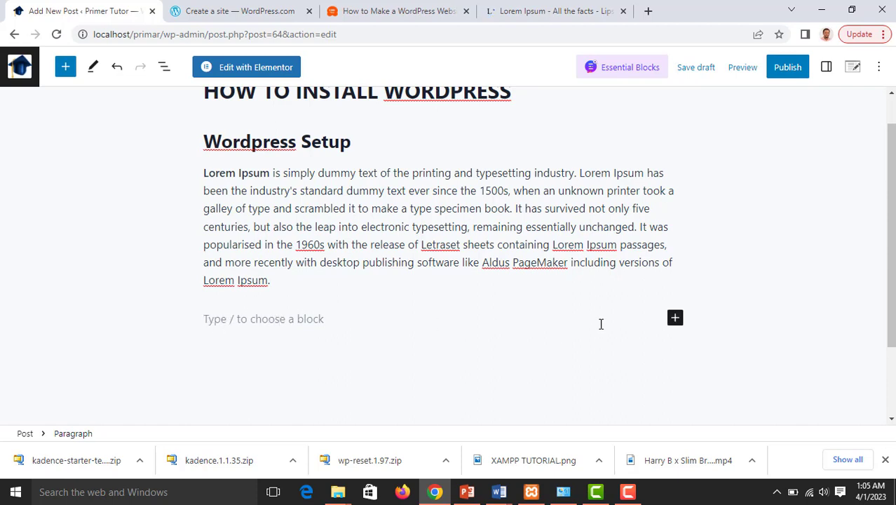
click(675, 319)
scroll(670, 323, down, 2)
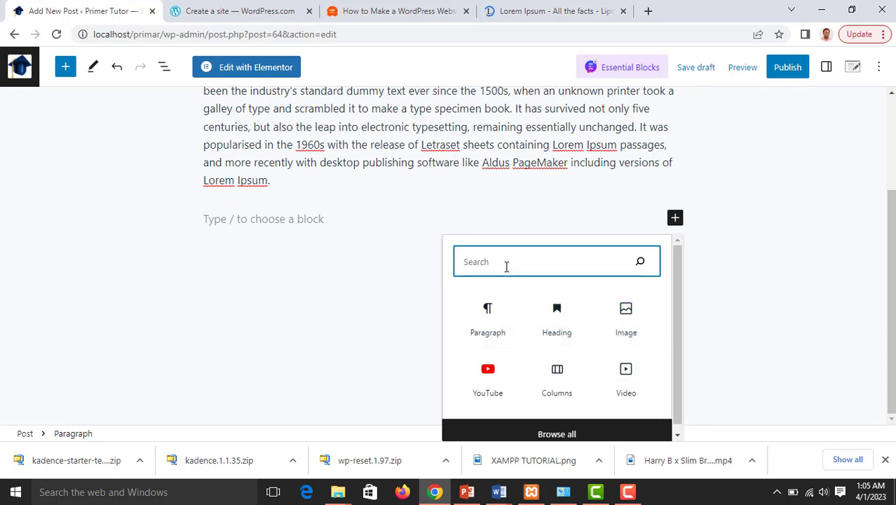
text(i)
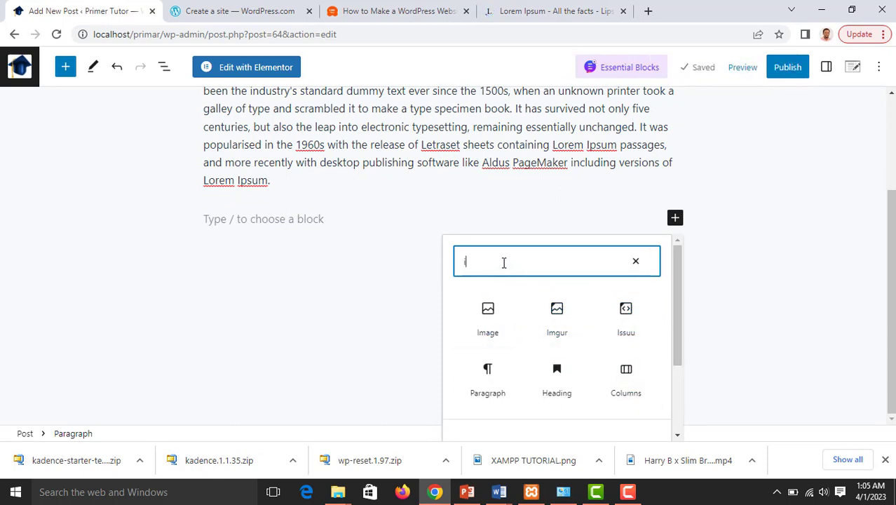
text(mage)
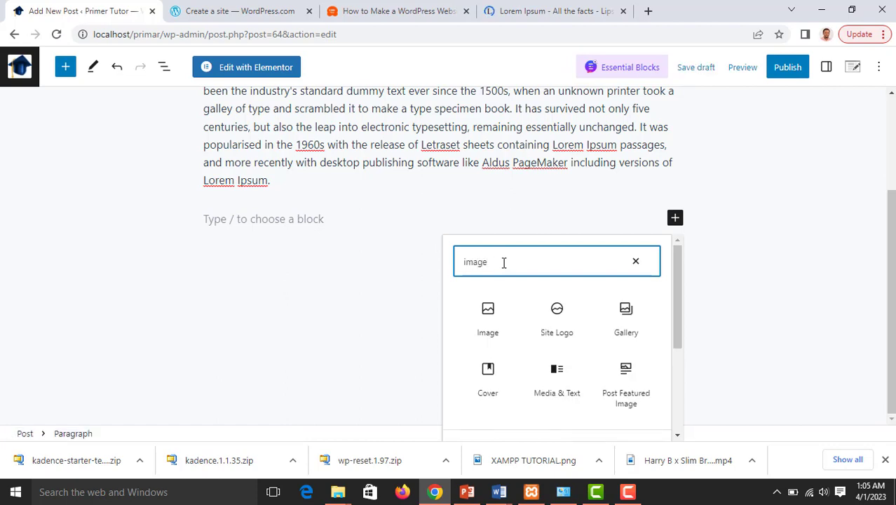
scroll(568, 385, down, 3)
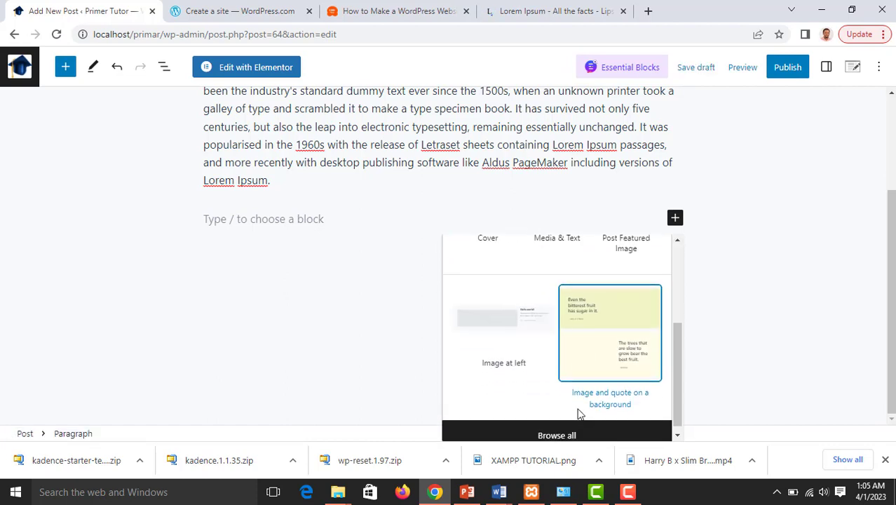
scroll(561, 420, down, 1)
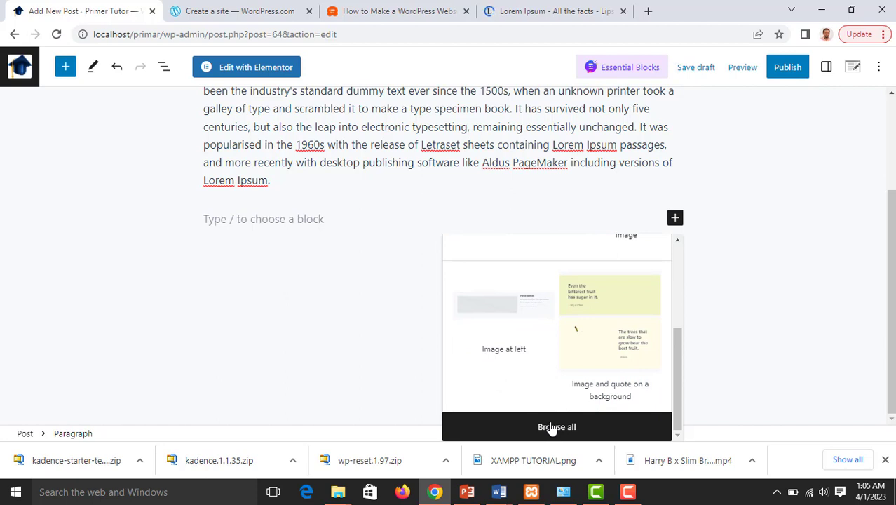
scroll(551, 368, up, 4)
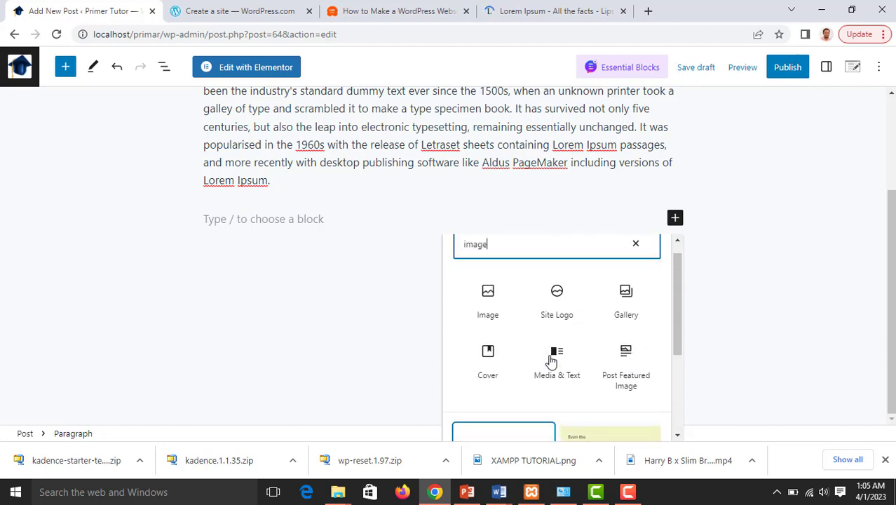
click(489, 314)
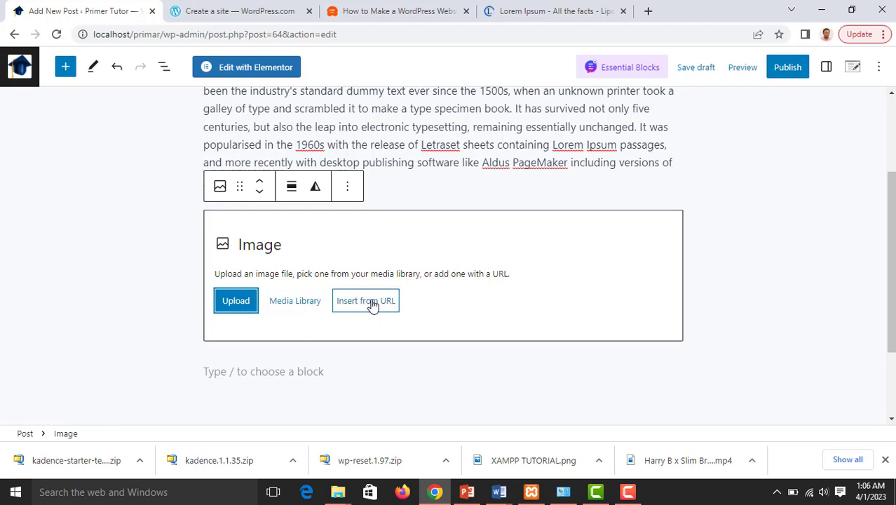
Upload 'hotel for sale' from Pictures > Downloaded images > Apartment downloaded images into the block
click(236, 303)
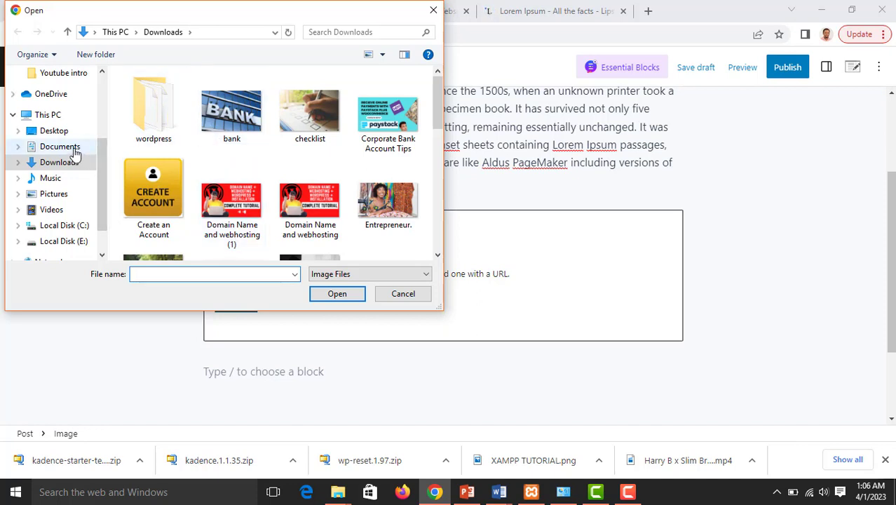
scroll(90, 161, down, 1)
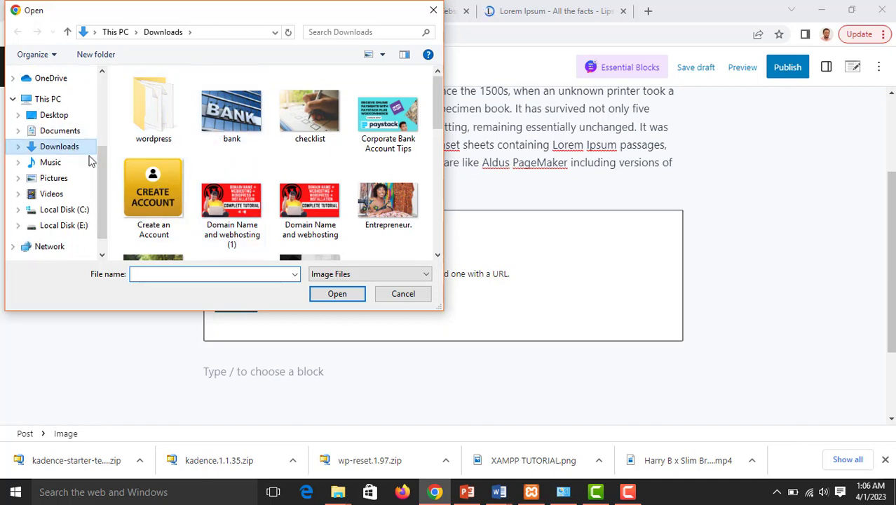
click(54, 178)
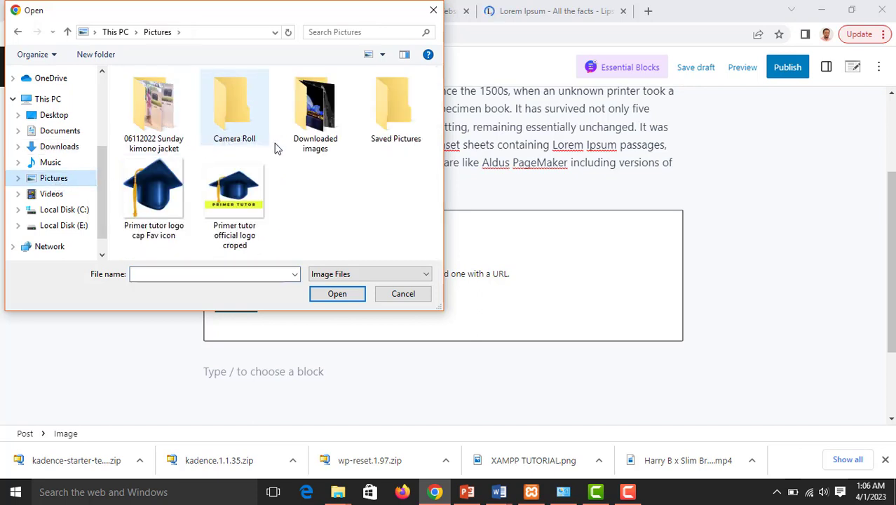
double_click(316, 130)
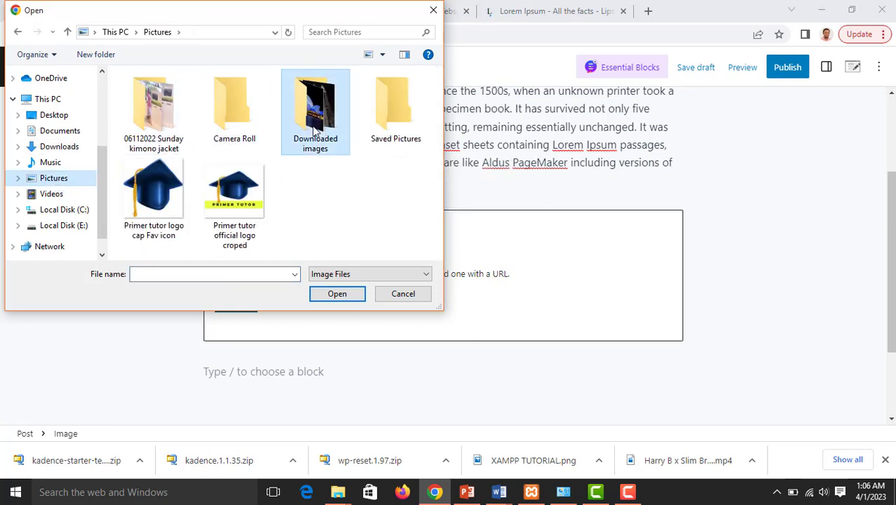
scroll(302, 146, down, 2)
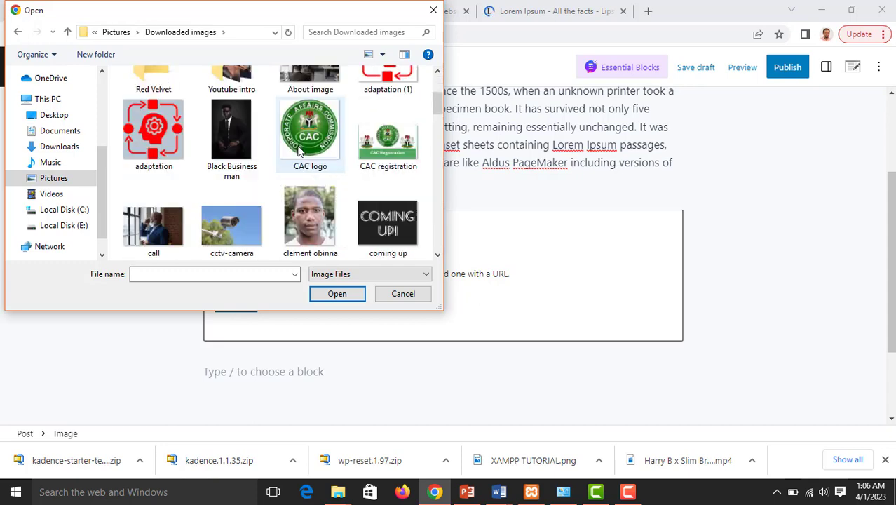
scroll(301, 146, up, 3)
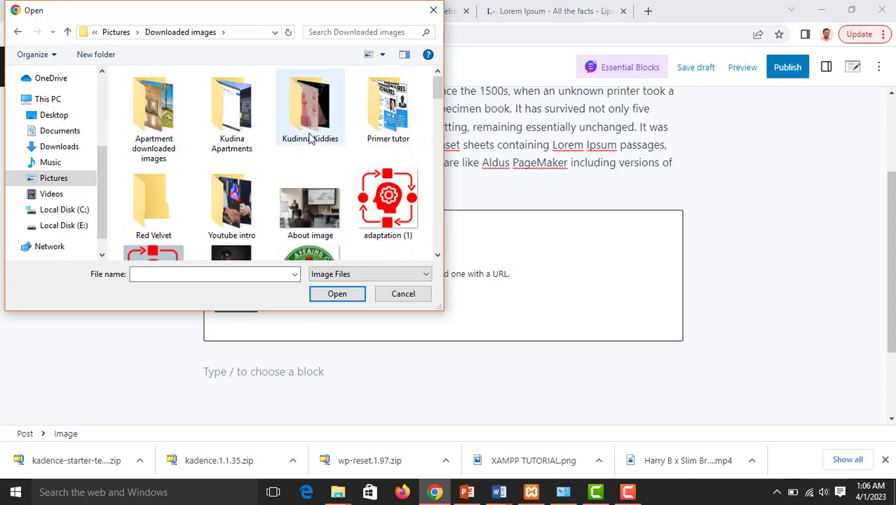
double_click(171, 138)
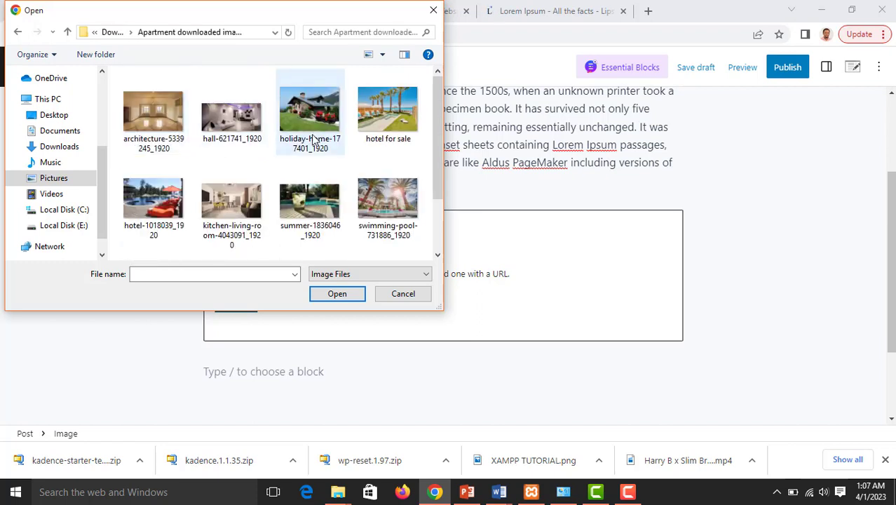
click(389, 130)
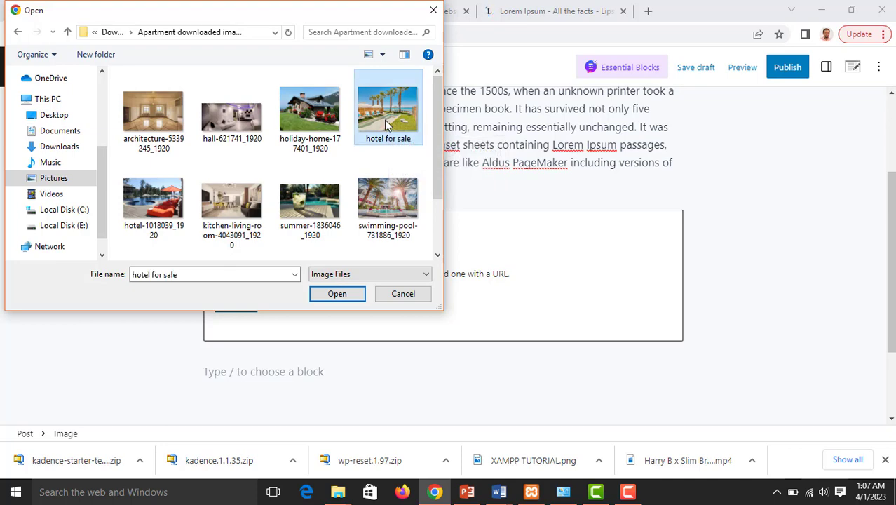
click(342, 296)
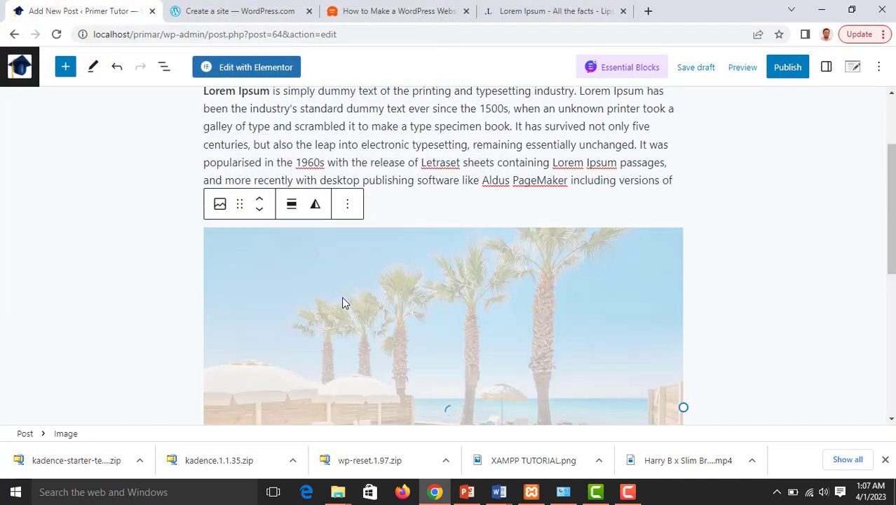
Shrink the beach image by dragging its resize handle down in two passes
scroll(467, 282, down, 2)
scroll(468, 288, down, 2)
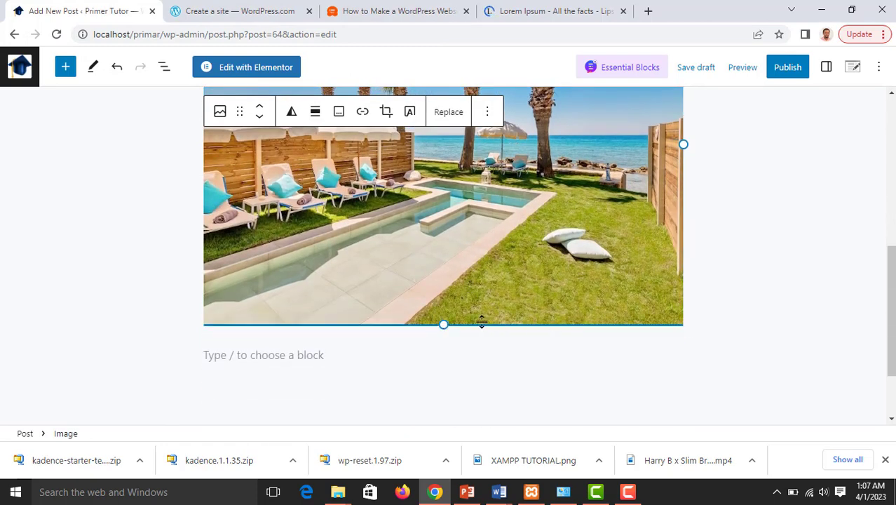
drag(444, 322, 410, 219)
scroll(421, 223, up, 3)
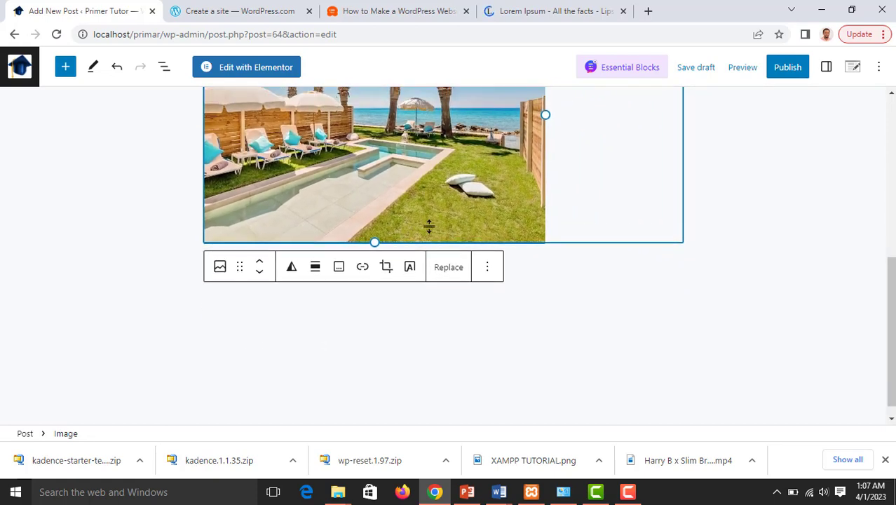
scroll(412, 284, down, 1)
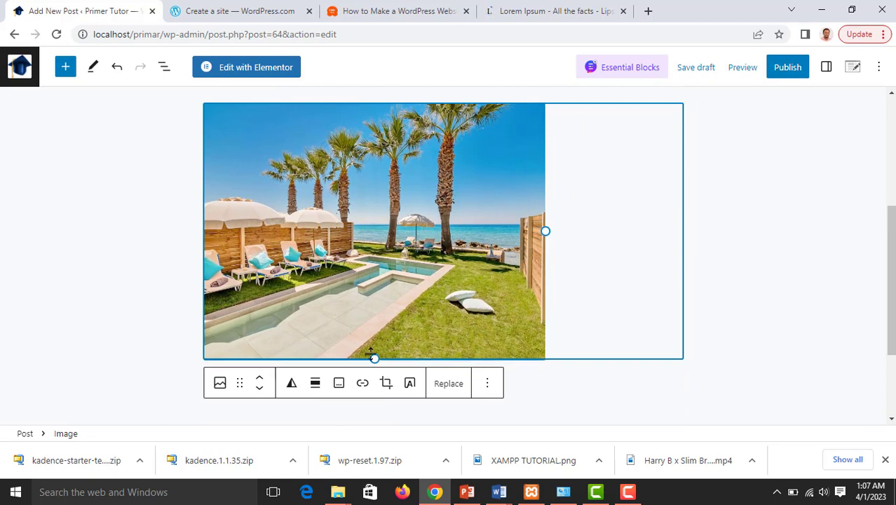
drag(374, 357, 366, 330)
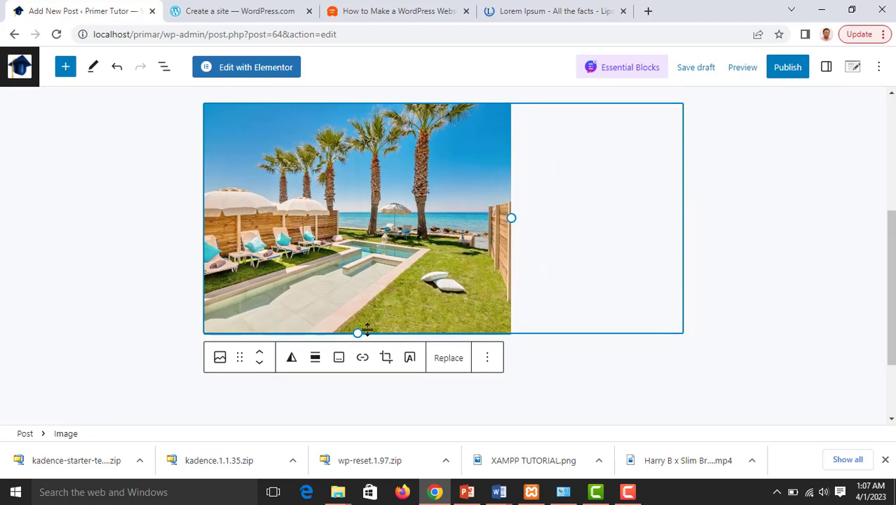
Align the beach image to the centre and reselect its block
click(317, 359)
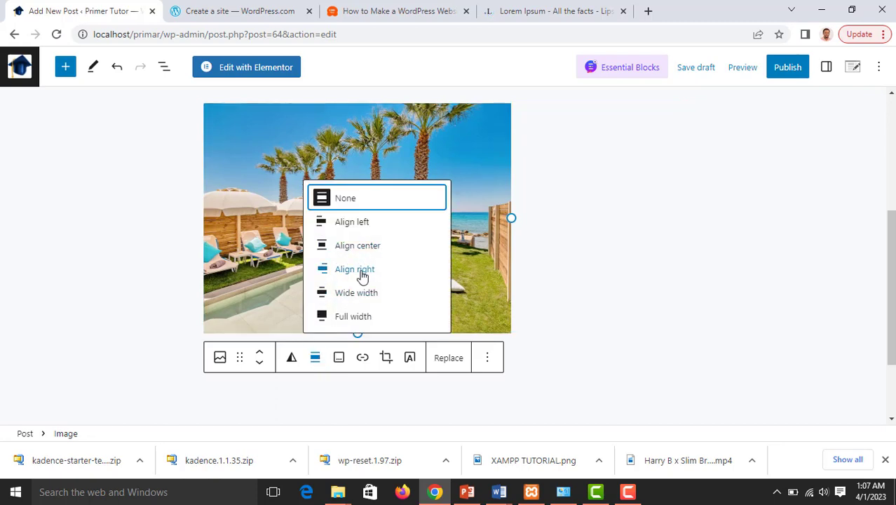
click(357, 248)
scroll(658, 279, up, 2)
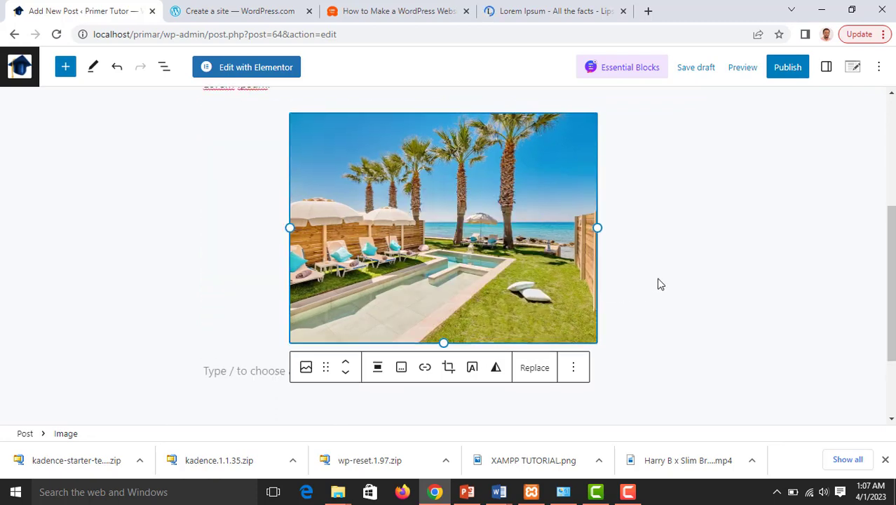
scroll(658, 279, down, 1)
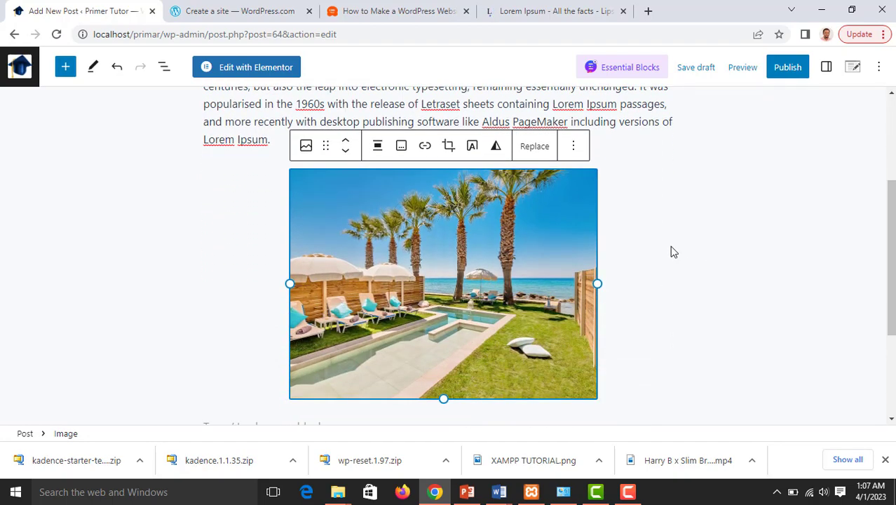
scroll(482, 241, up, 3)
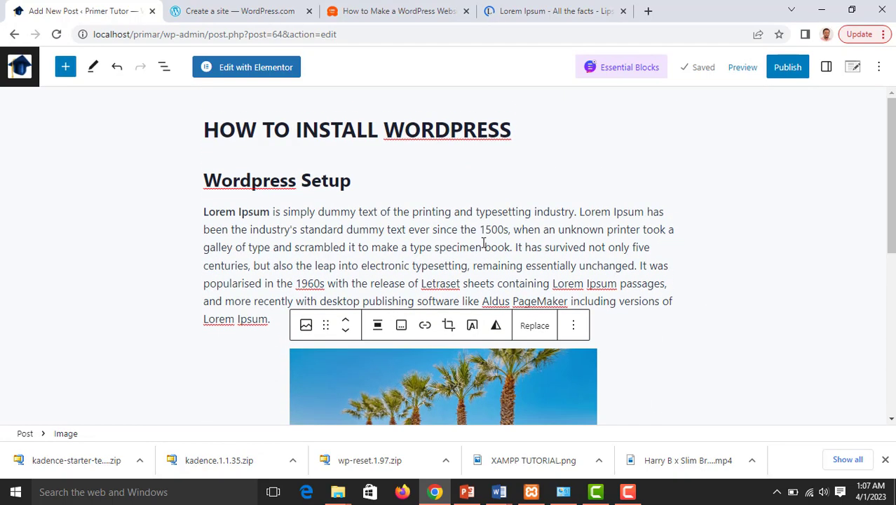
scroll(482, 241, down, 4)
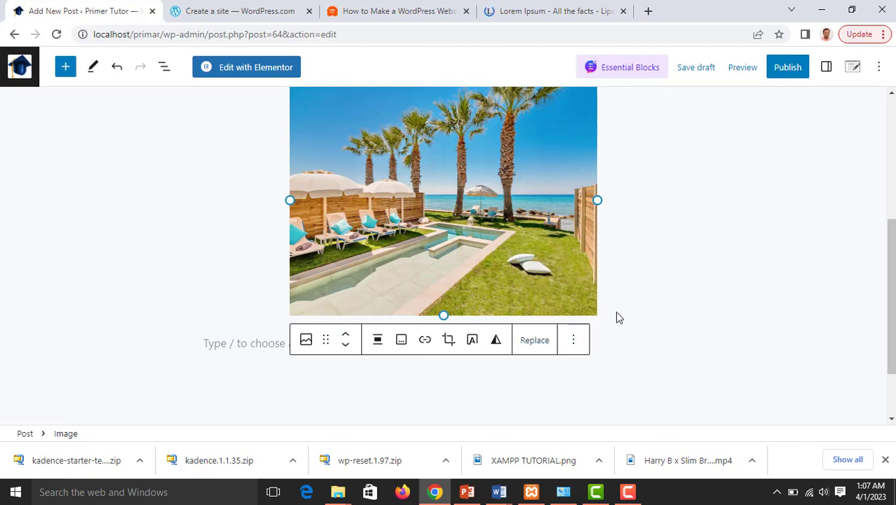
click(612, 348)
scroll(645, 326, up, 3)
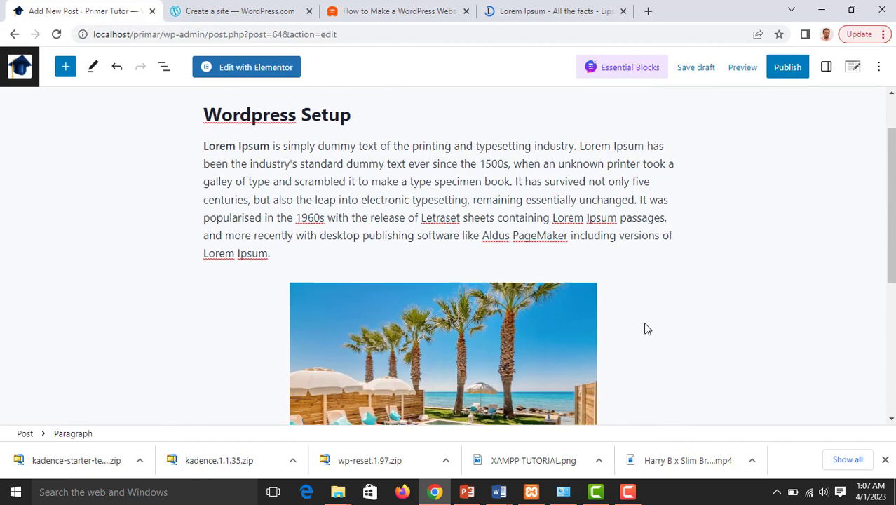
scroll(646, 329, down, 2)
click(481, 280)
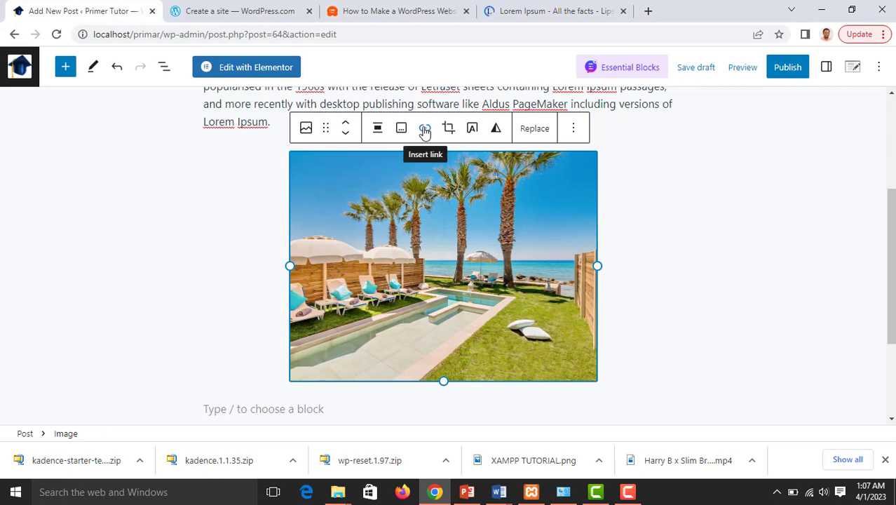
Link the beach image to Primertutorng.com with the link opening in a new tab
click(424, 129)
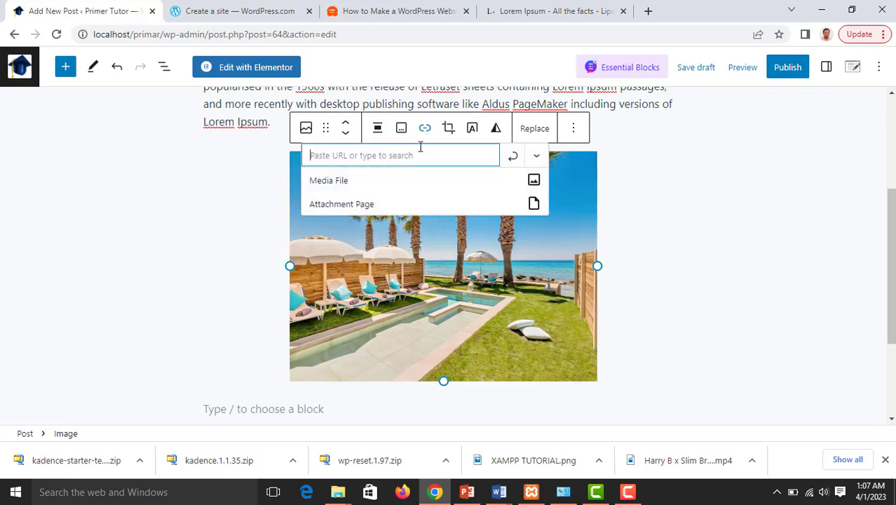
click(379, 155)
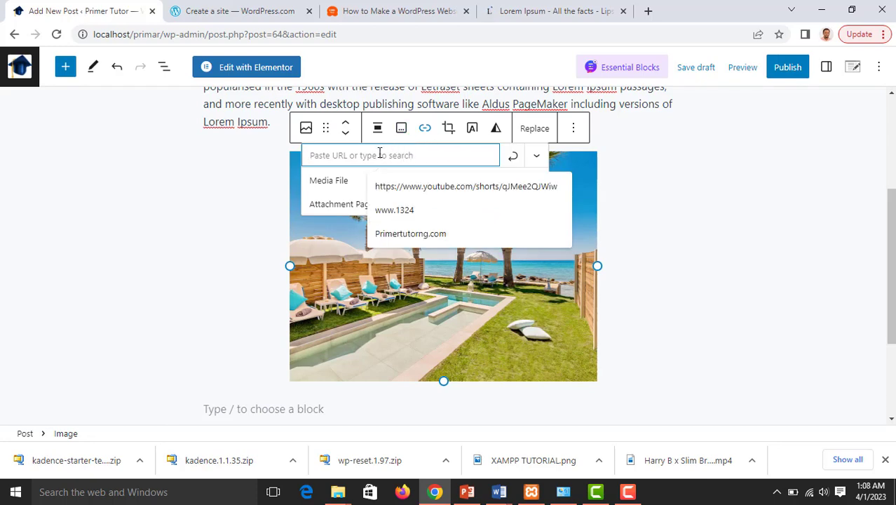
click(409, 236)
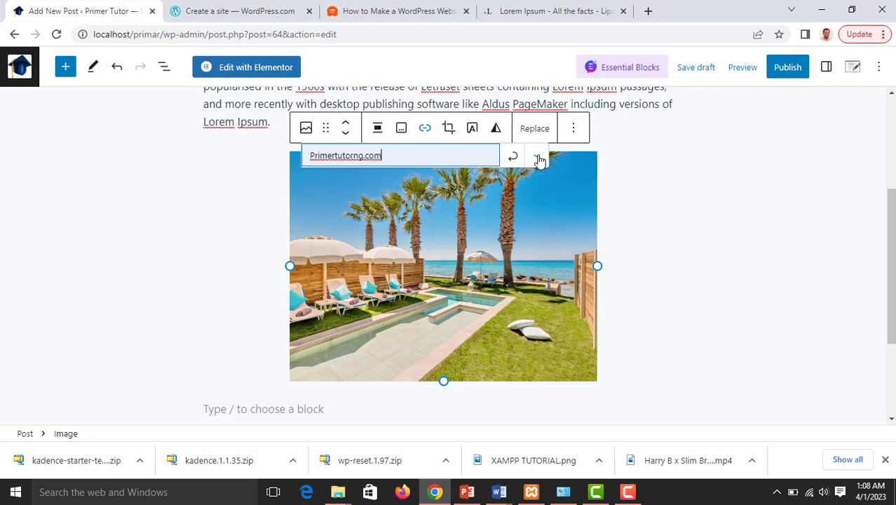
click(537, 155)
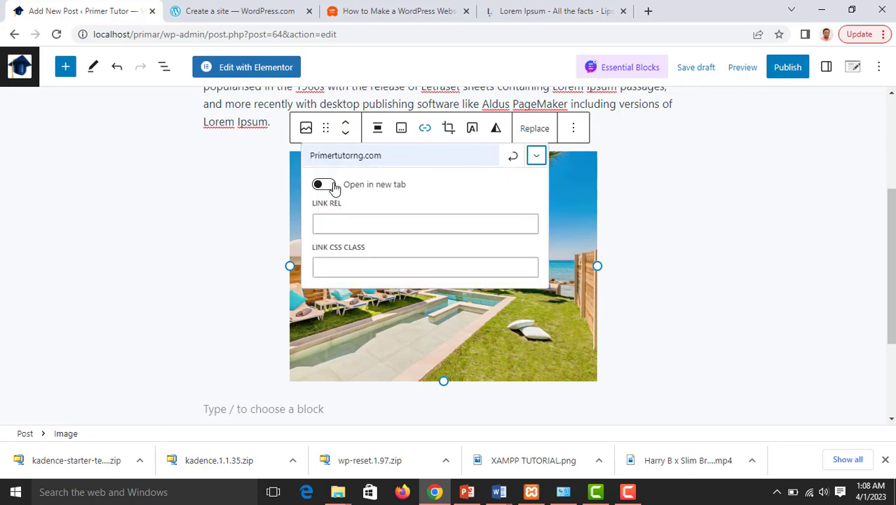
click(334, 187)
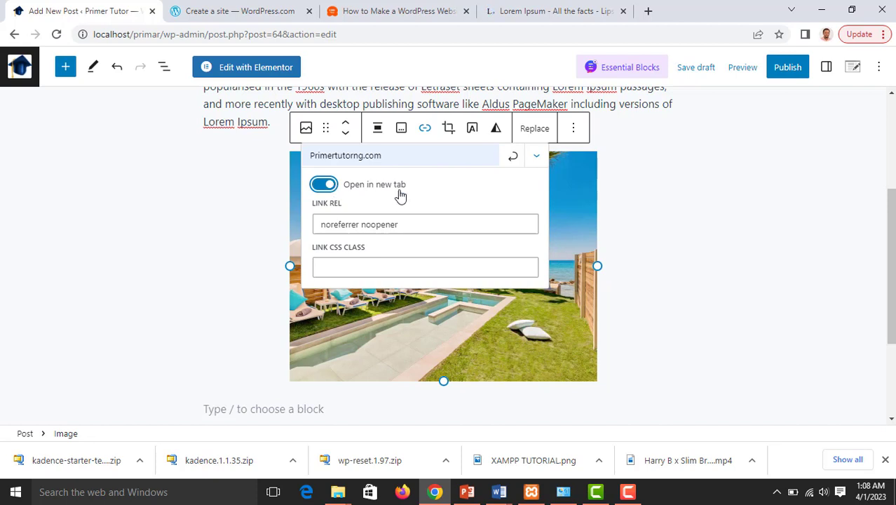
click(514, 159)
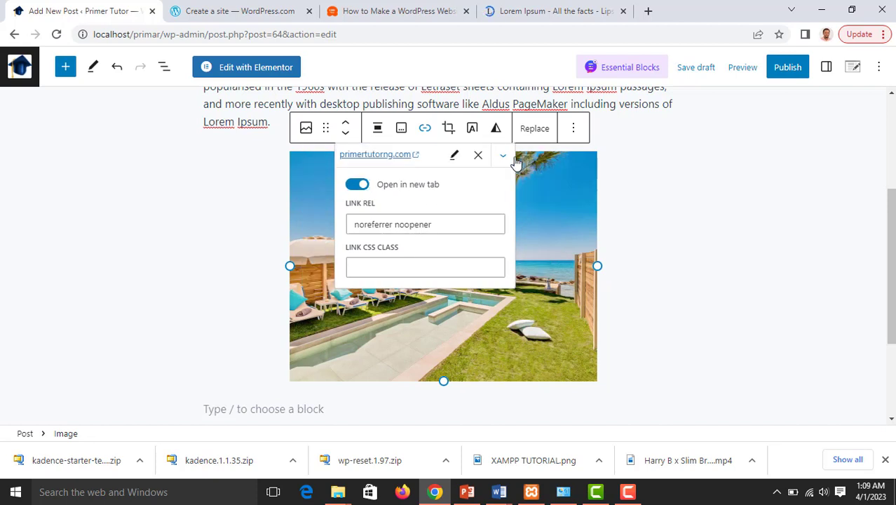
click(127, 222)
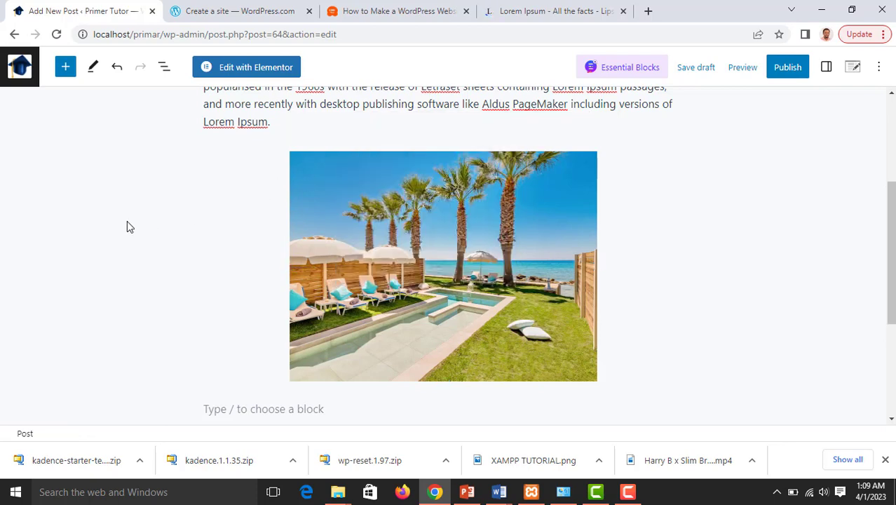
Add an Image block below the beach image using the handshake photo from the Media Library
scroll(415, 252, down, 2)
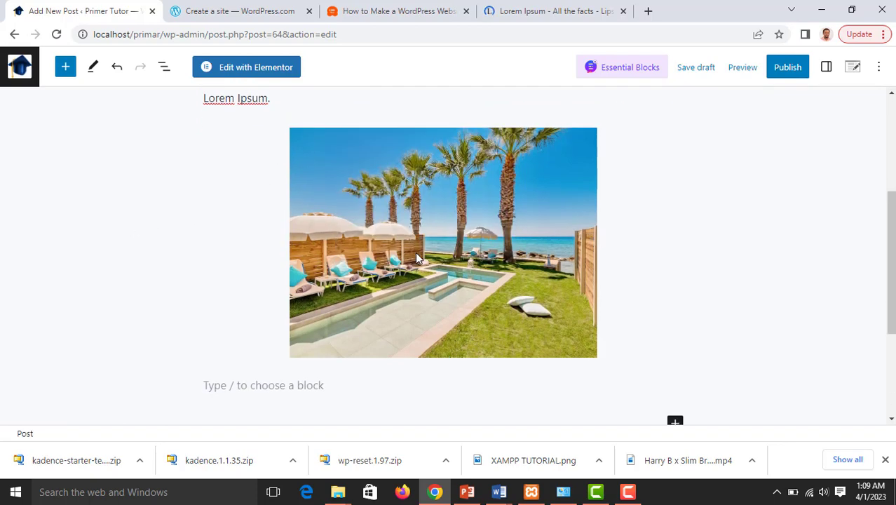
click(393, 280)
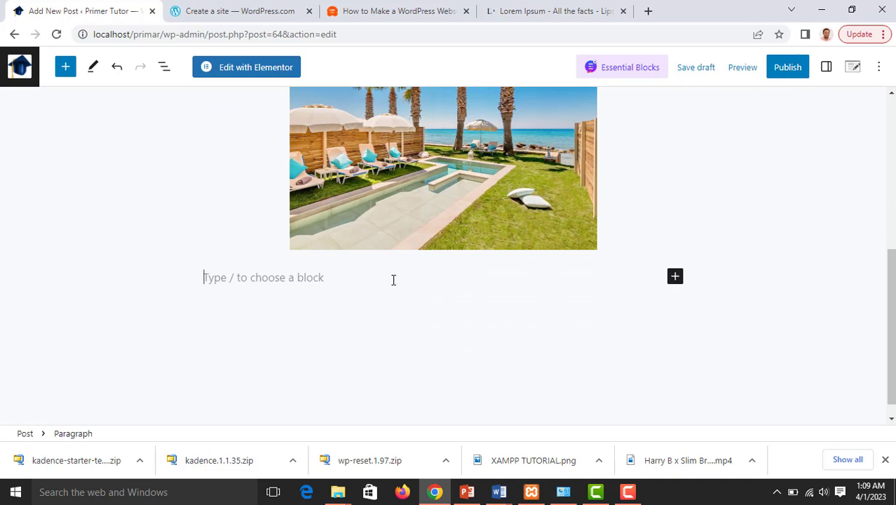
click(673, 282)
scroll(591, 319, down, 2)
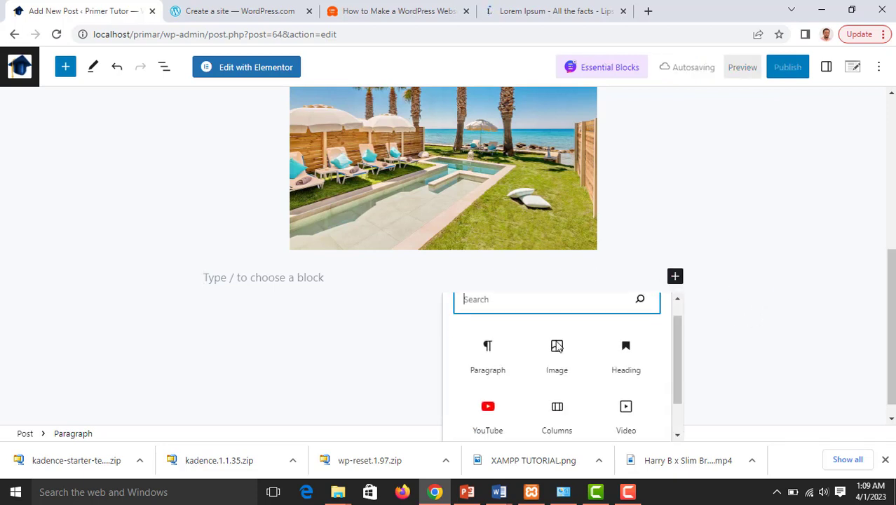
click(558, 312)
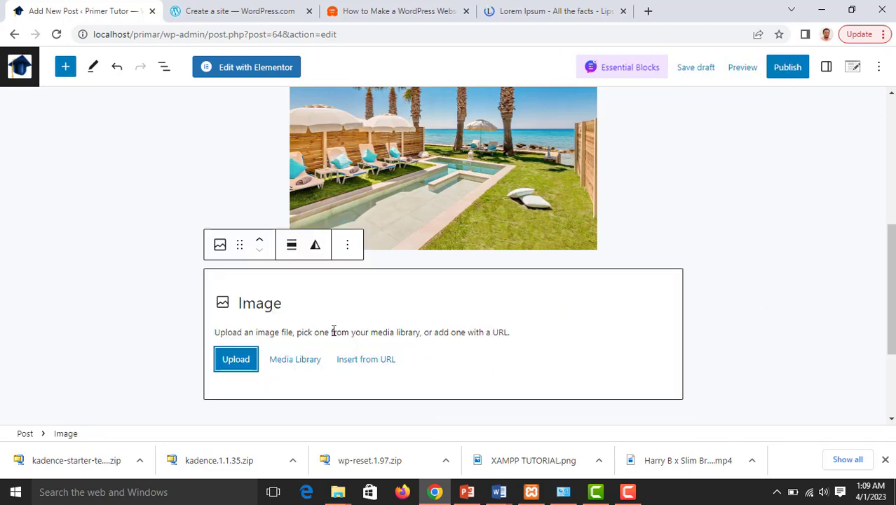
scroll(348, 324, down, 1)
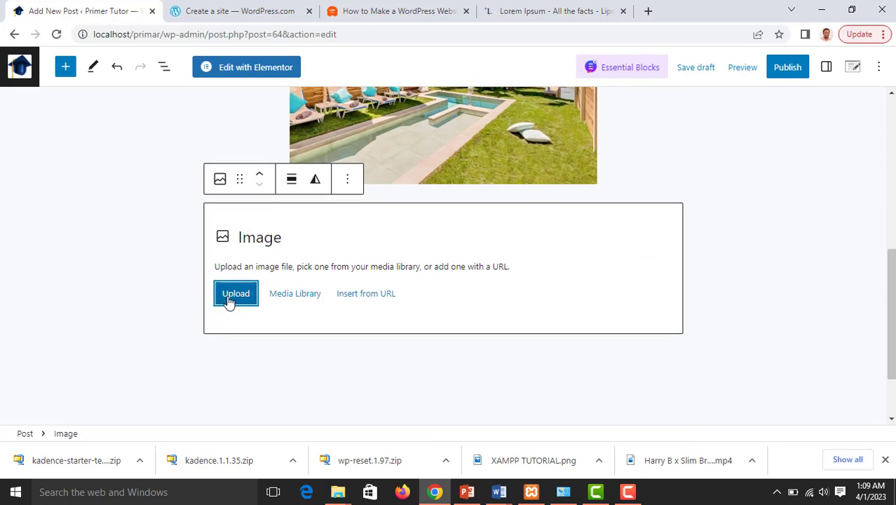
click(295, 293)
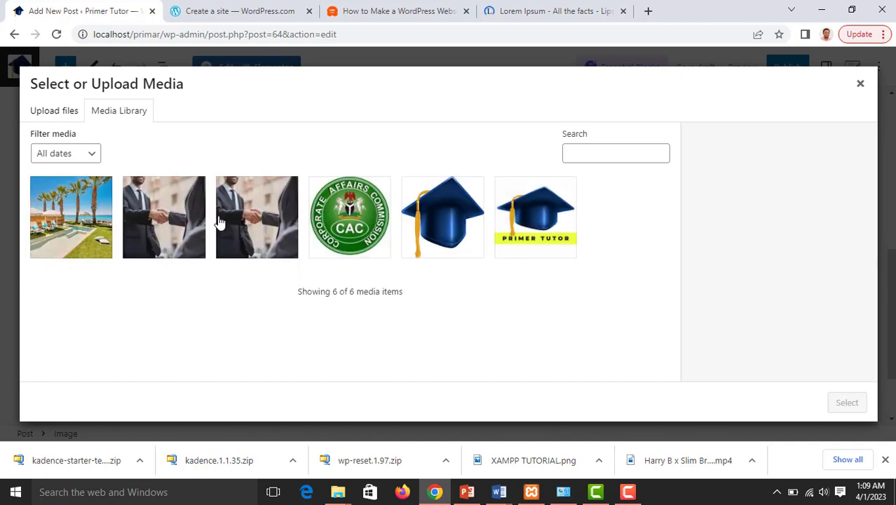
click(160, 234)
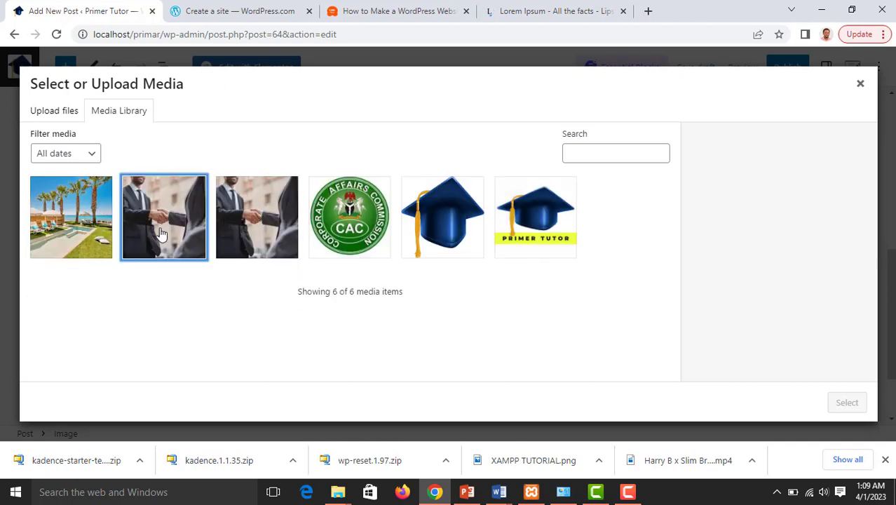
click(846, 403)
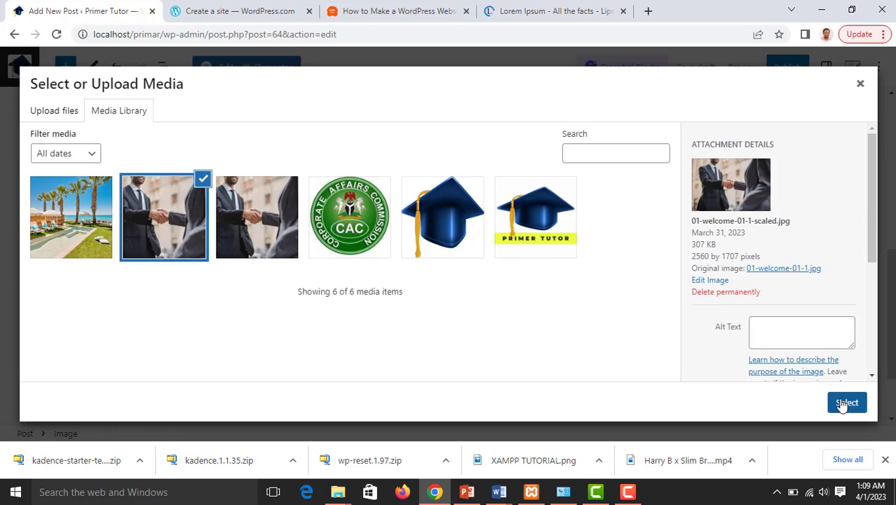
scroll(523, 295, down, 2)
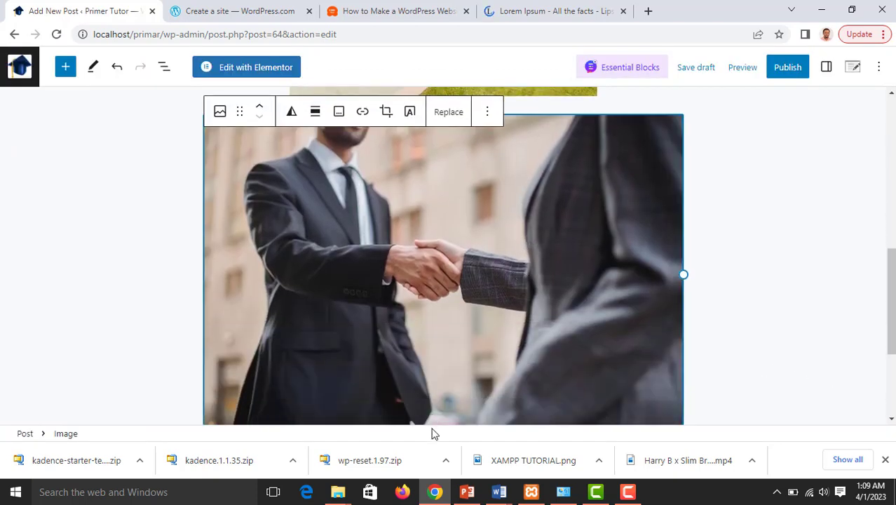
Shrink the handshake image and align it to the centre
scroll(638, 410, down, 3)
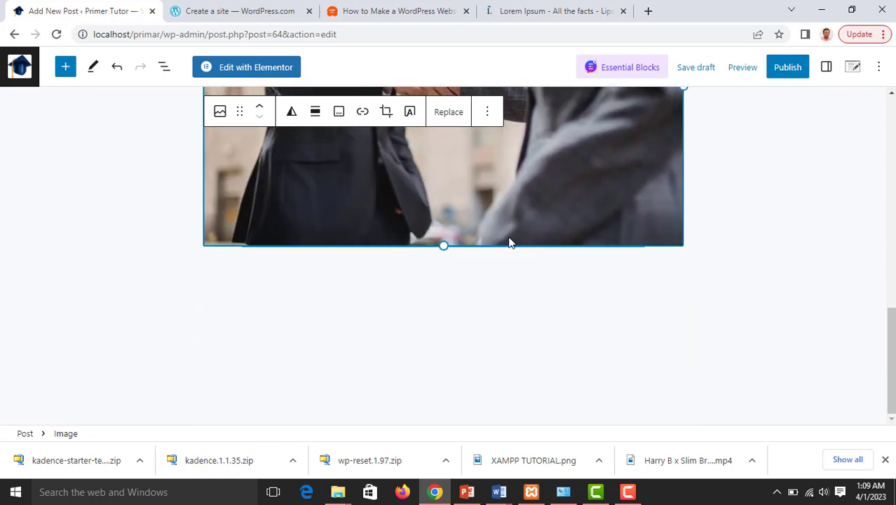
drag(445, 245, 405, 148)
scroll(475, 199, up, 2)
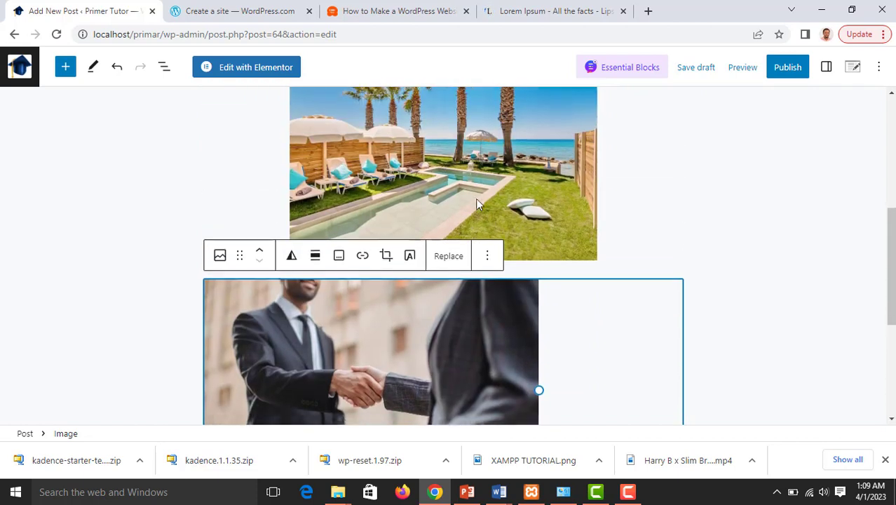
scroll(476, 204, down, 1)
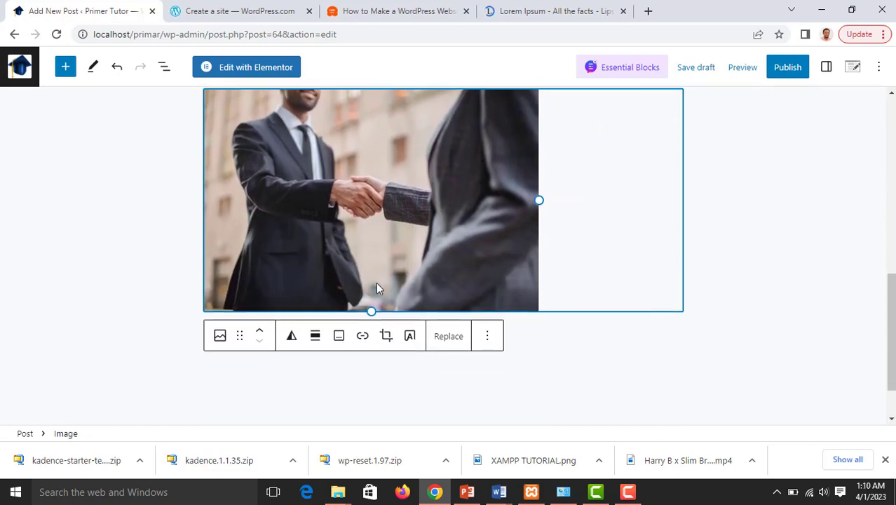
click(316, 337)
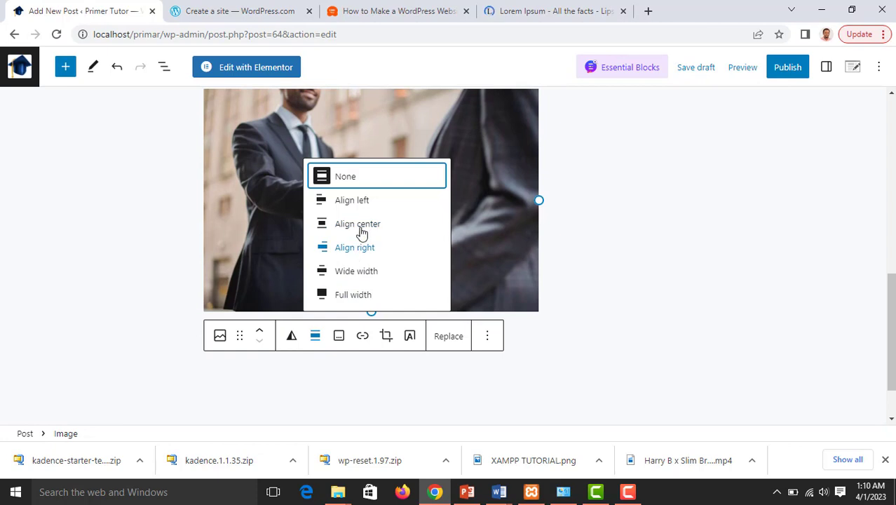
click(365, 225)
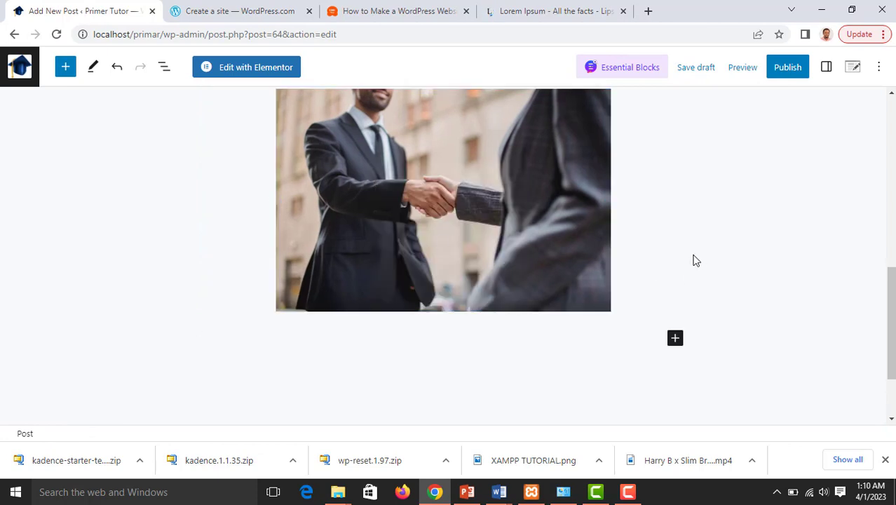
scroll(673, 263, up, 4)
scroll(670, 267, down, 2)
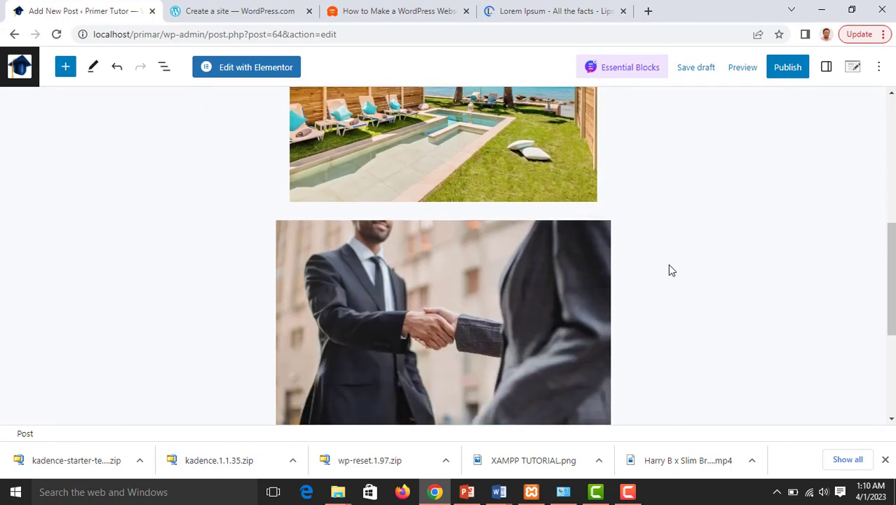
scroll(668, 270, down, 3)
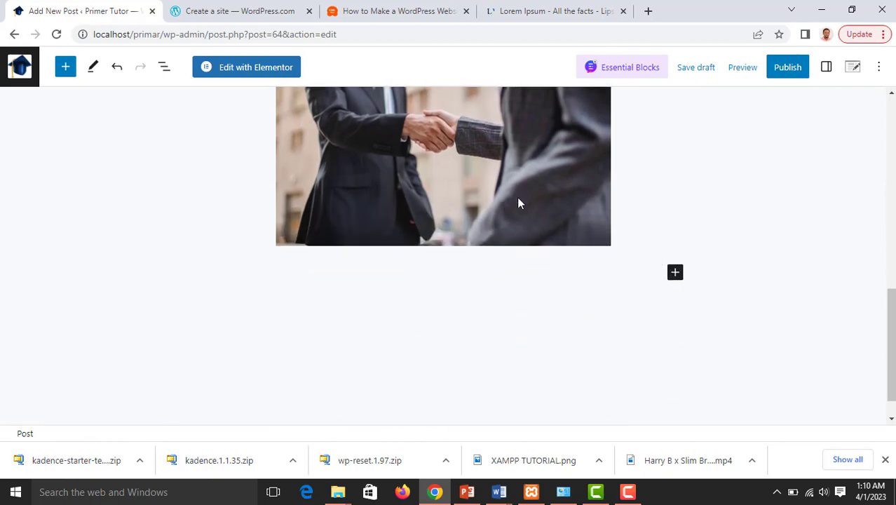
Add an empty Image block below the handshake photo and choose Insert from URL
click(676, 274)
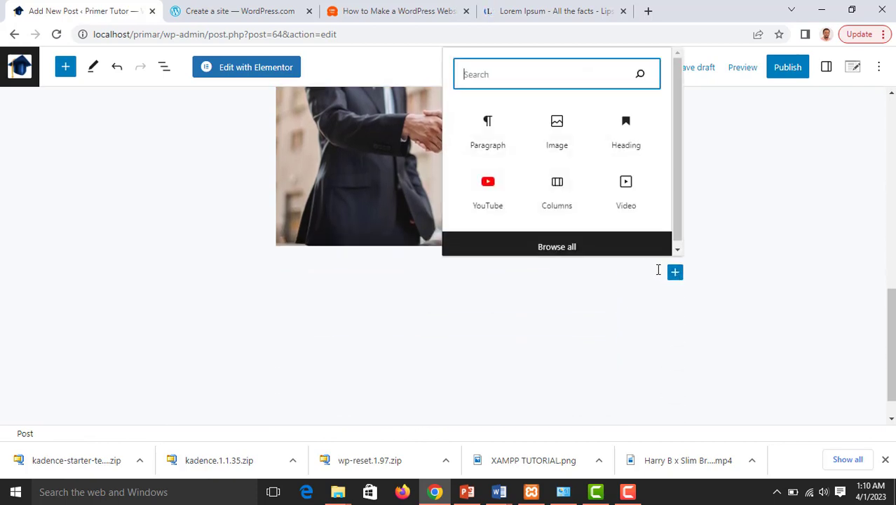
click(557, 130)
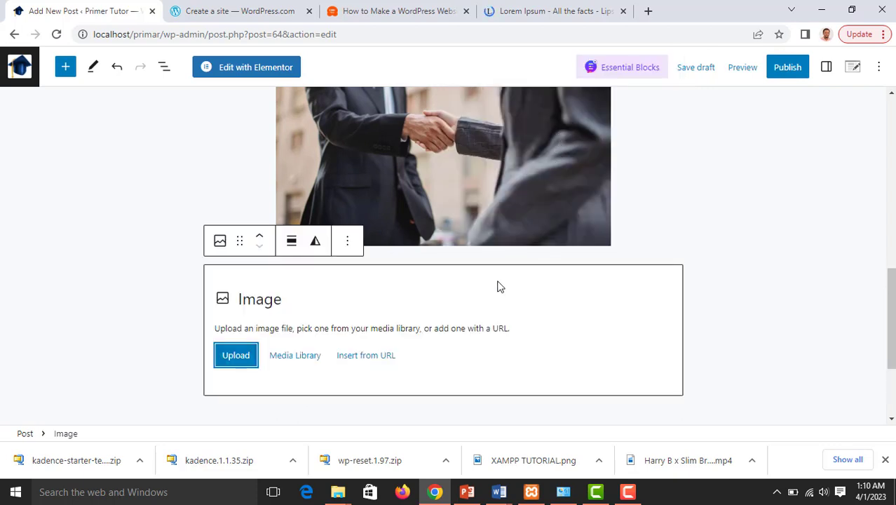
click(352, 359)
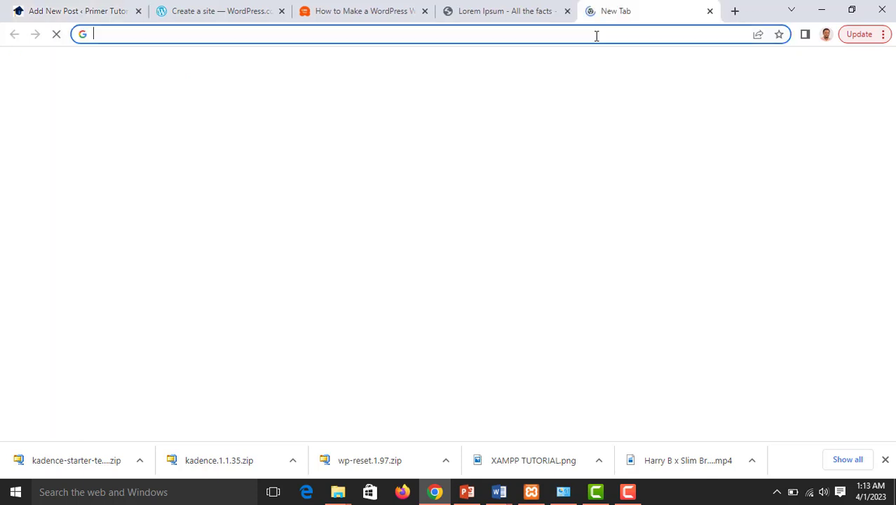
Open enaciti.com in a new tab and copy the address of the WHO WE ARE building photo
click(596, 36)
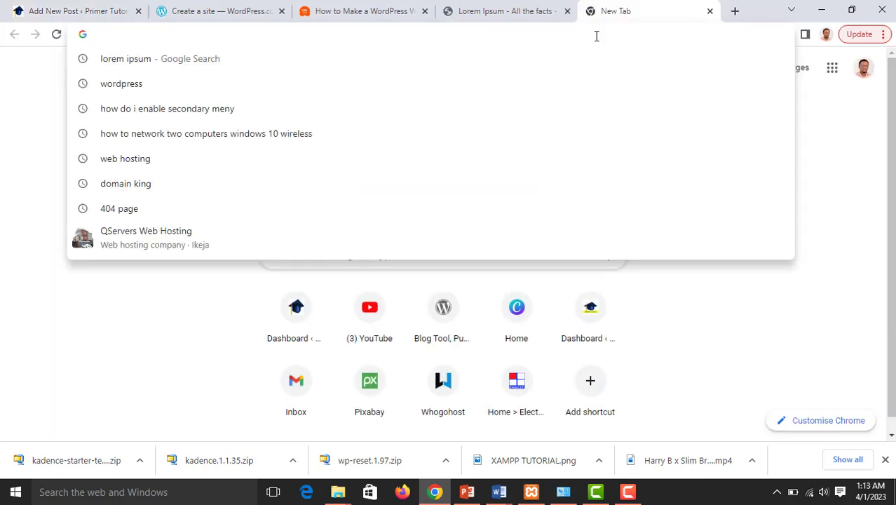
text(enacit)
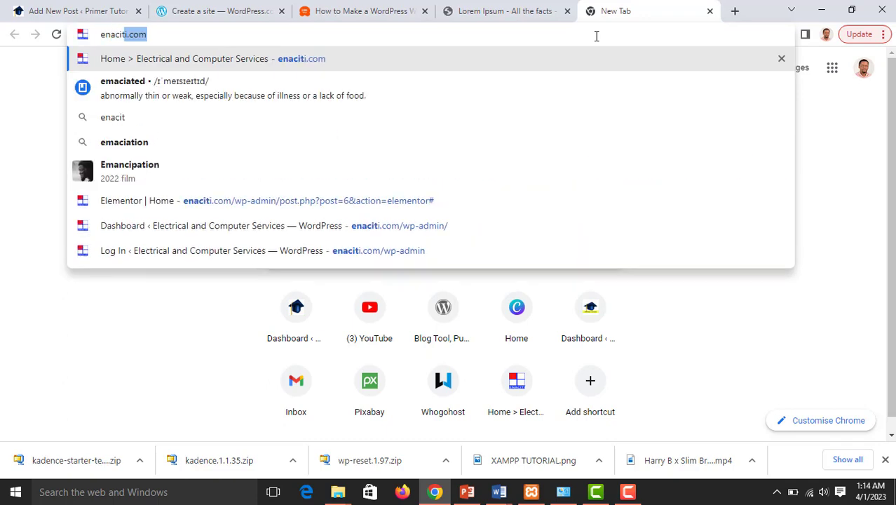
text(i)
key(Return)
scroll(528, 157, down, 10)
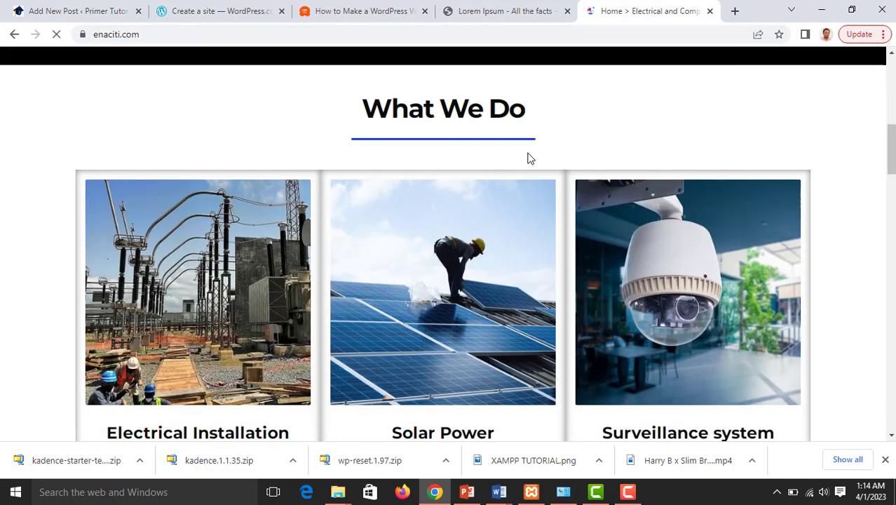
scroll(509, 182, down, 6)
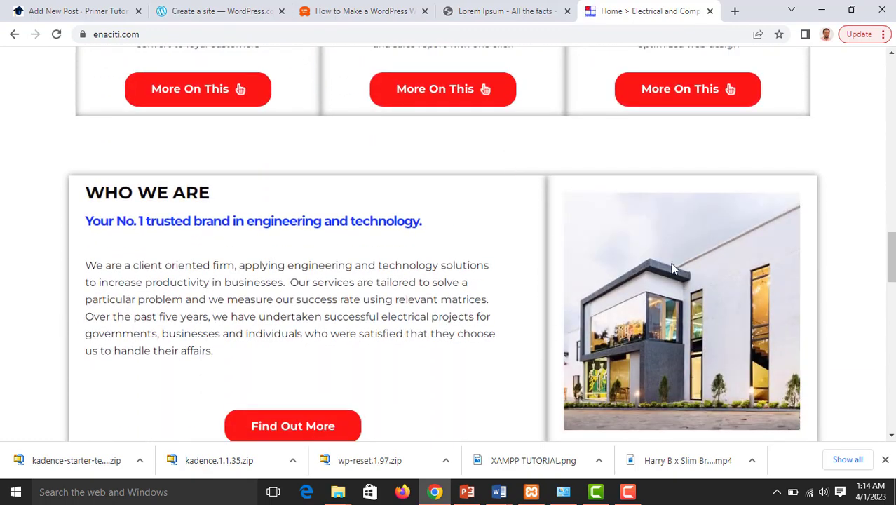
right_click(672, 268)
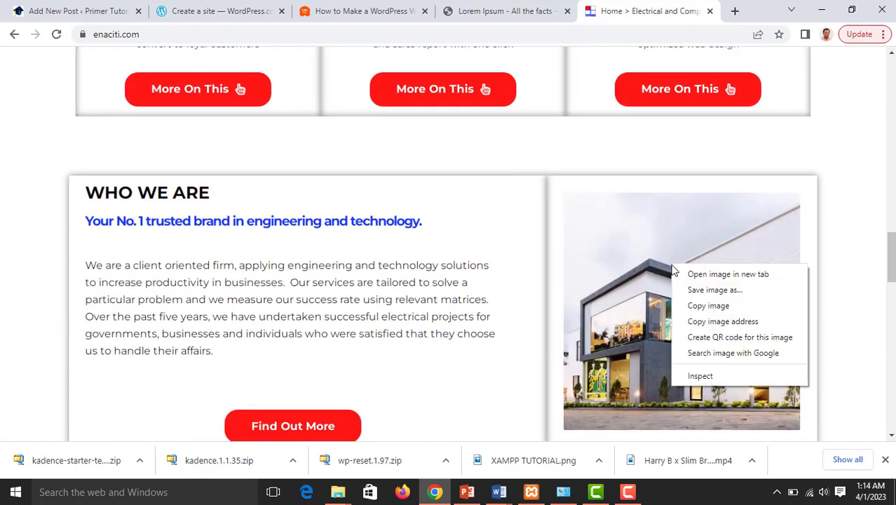
click(720, 322)
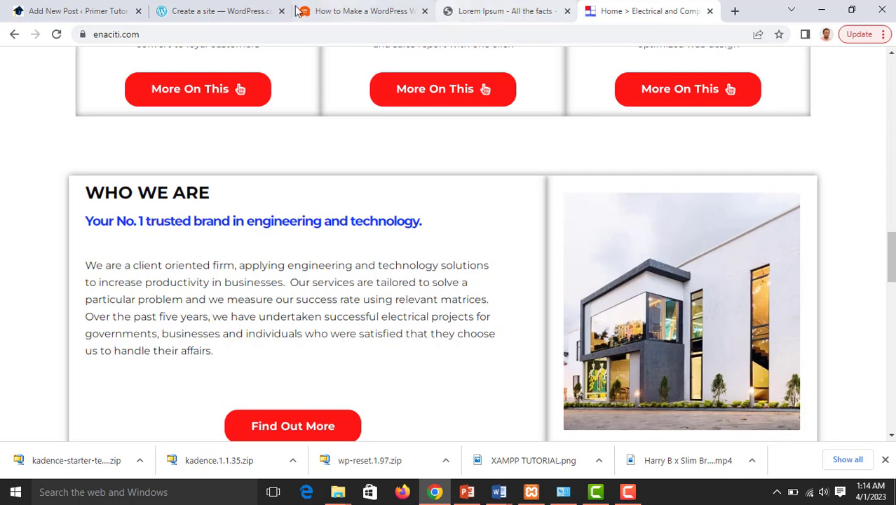
Insert the copied enaciti.com building photo into the post's Image block from its URL
click(113, 11)
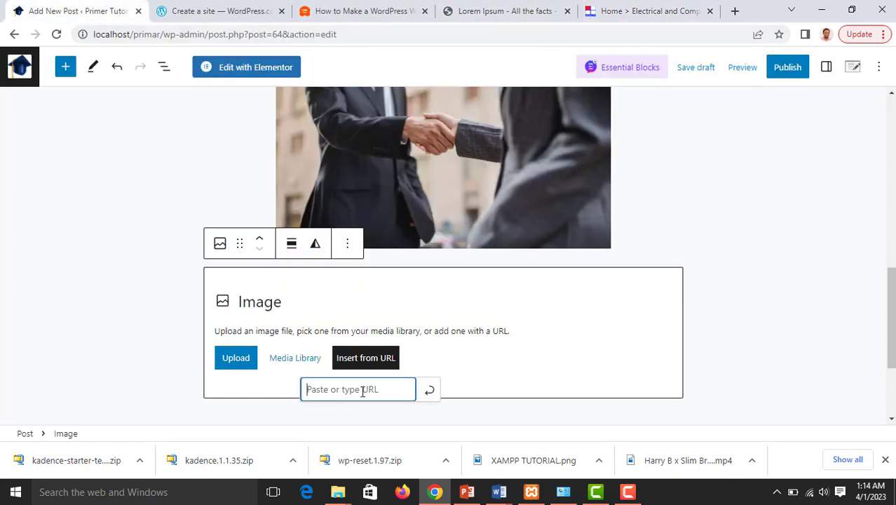
key(ctrl+v)
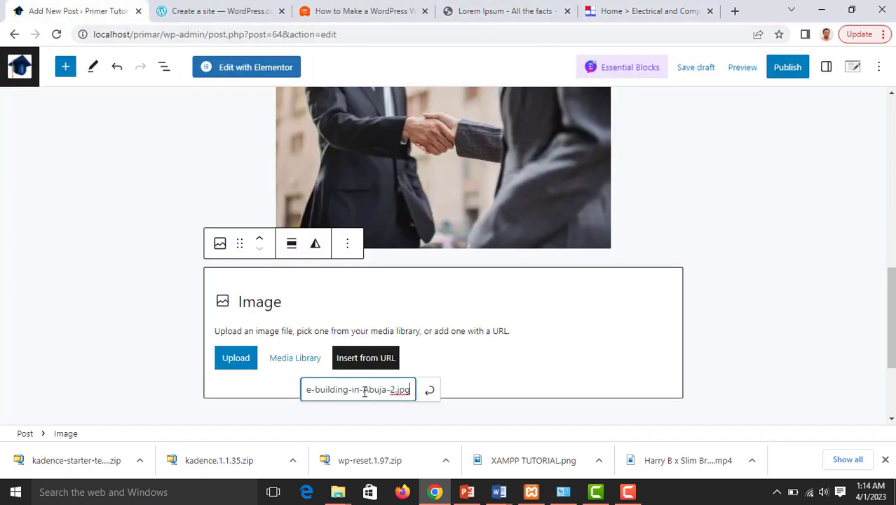
click(429, 389)
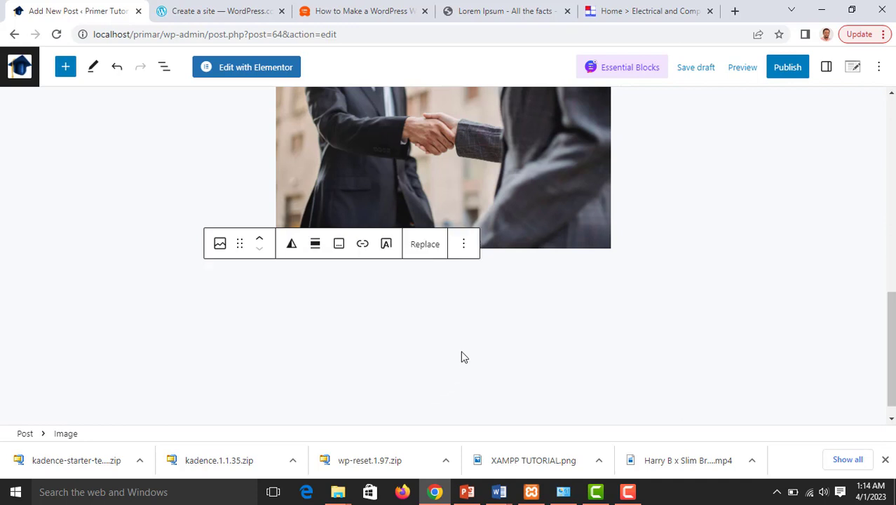
Centre-align the building image below the handshake photo
scroll(552, 325, down, 2)
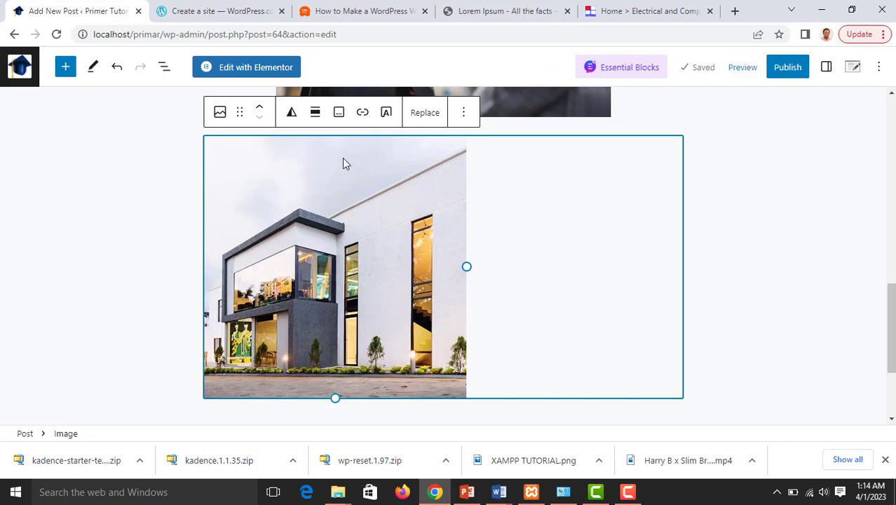
click(317, 111)
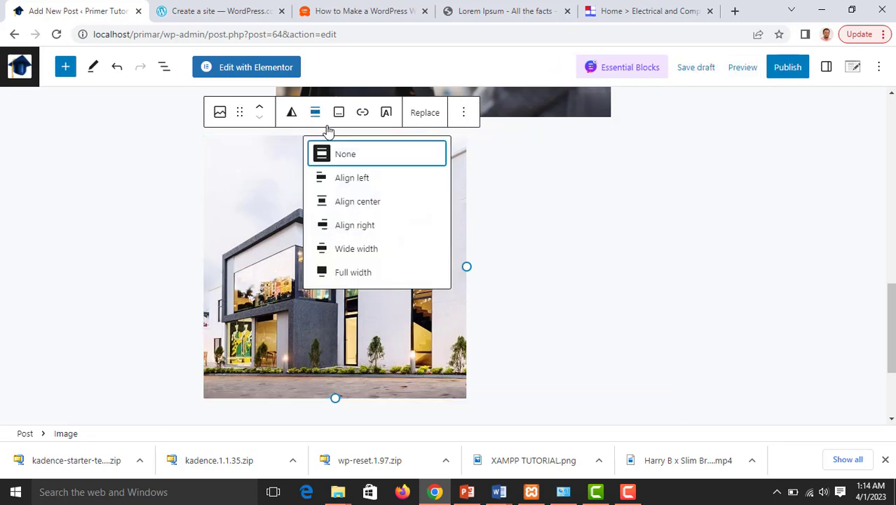
click(357, 203)
scroll(624, 221, down, 3)
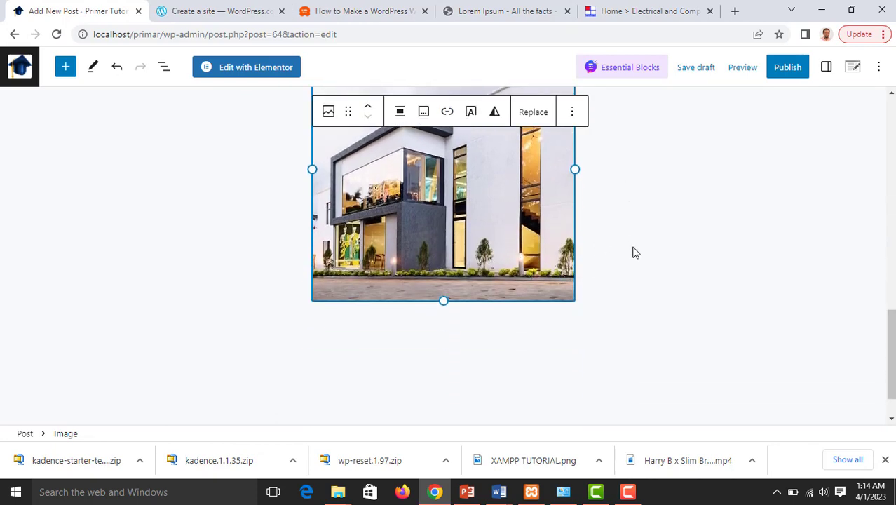
scroll(607, 232, up, 10)
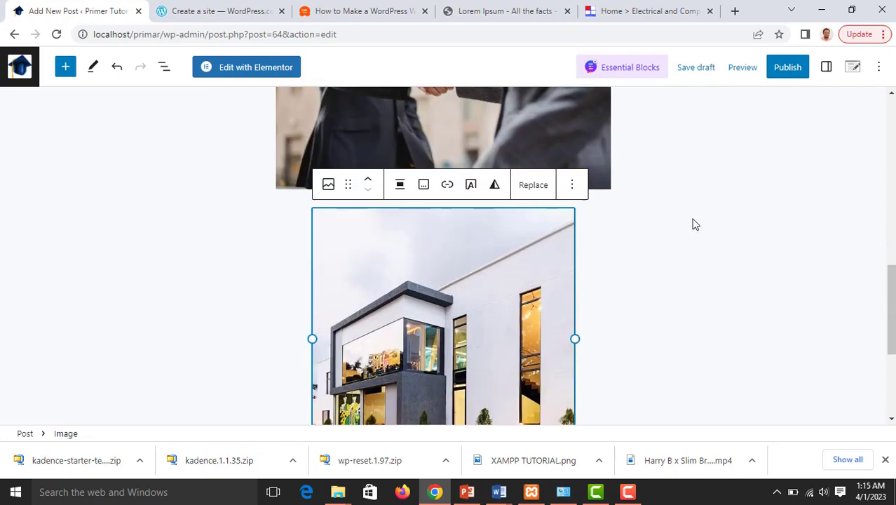
scroll(653, 239, down, 4)
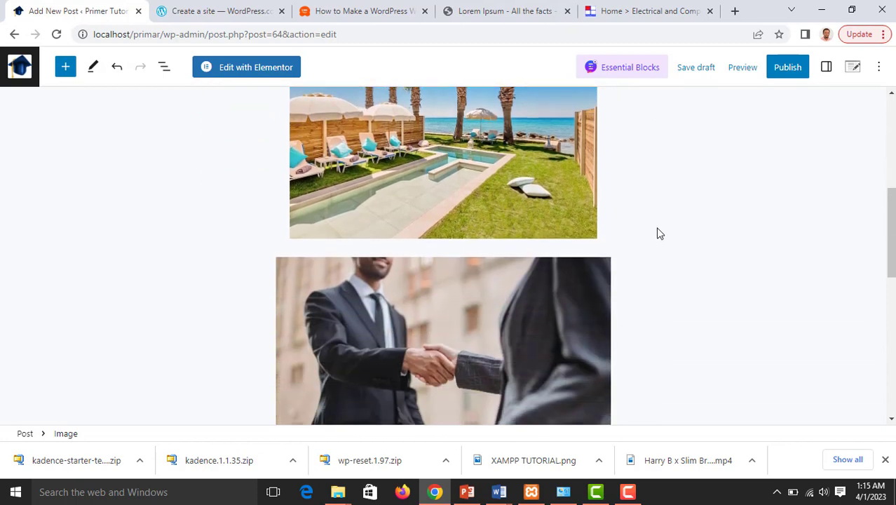
scroll(657, 233, down, 4)
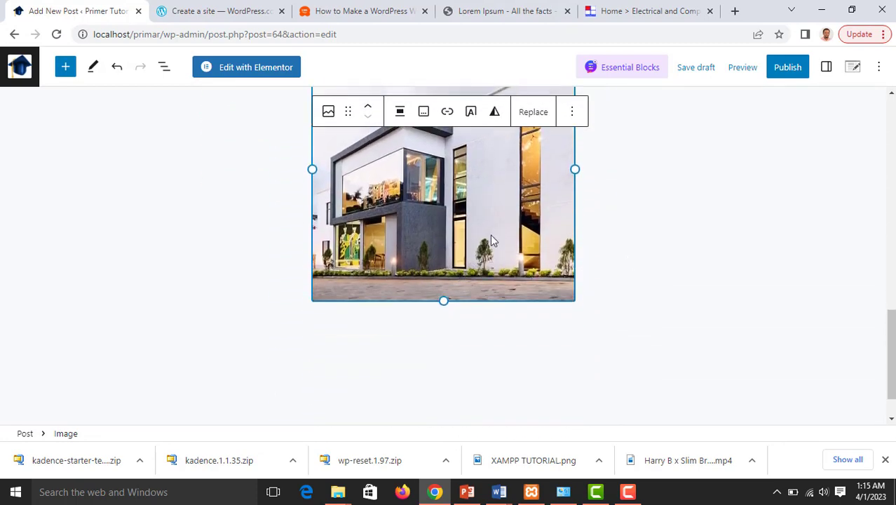
Remove the building and handshake image blocks from the post
click(571, 112)
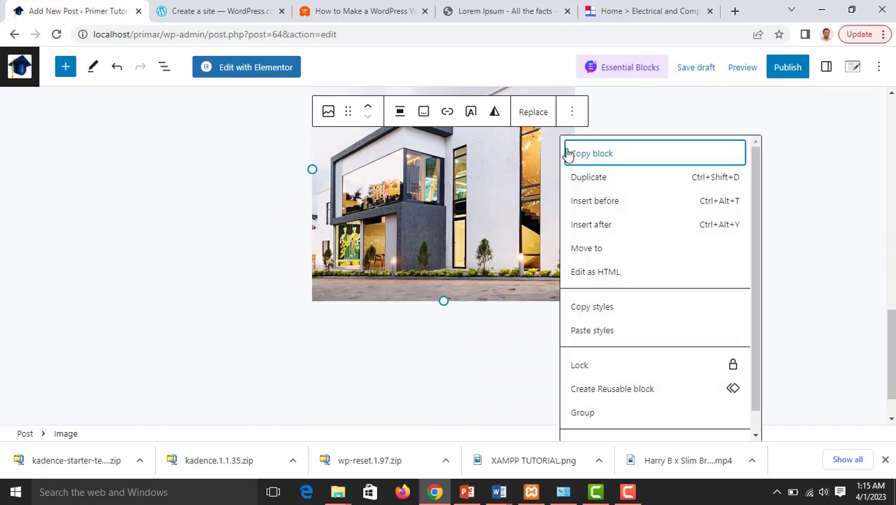
scroll(629, 366, down, 1)
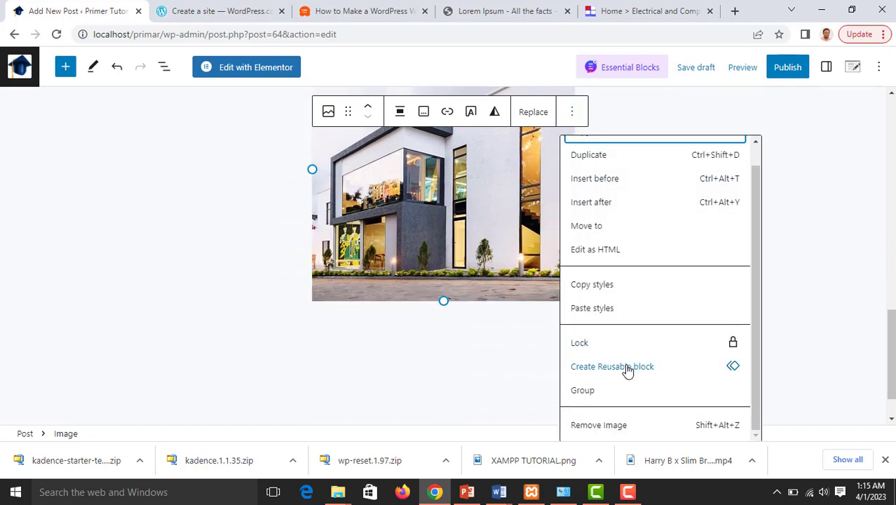
click(598, 424)
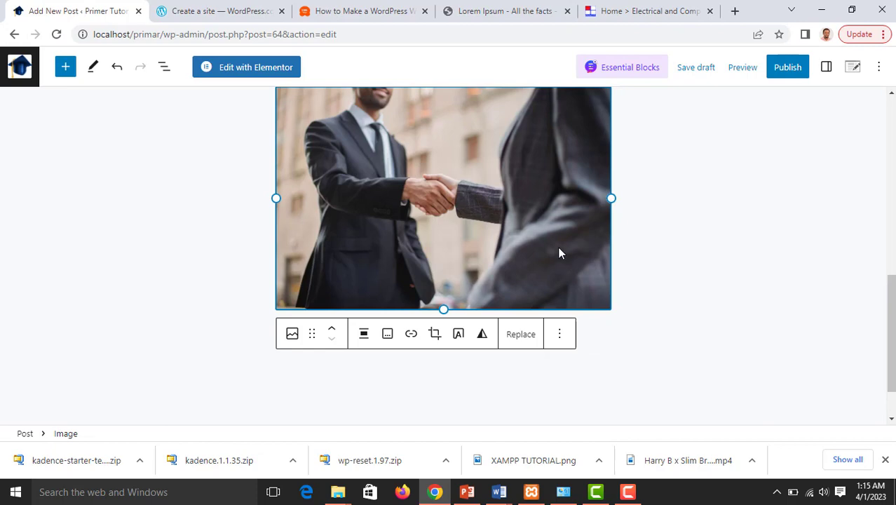
click(561, 336)
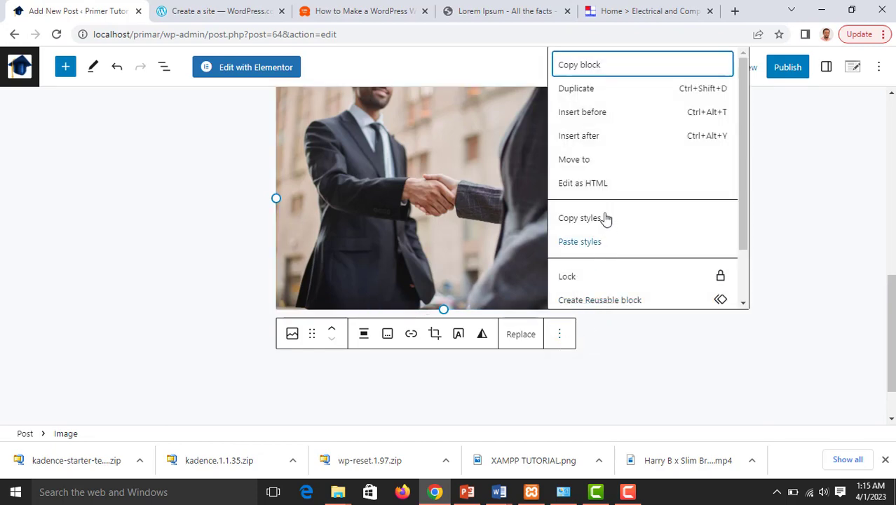
scroll(619, 165, down, 1)
scroll(619, 163, down, 2)
click(591, 295)
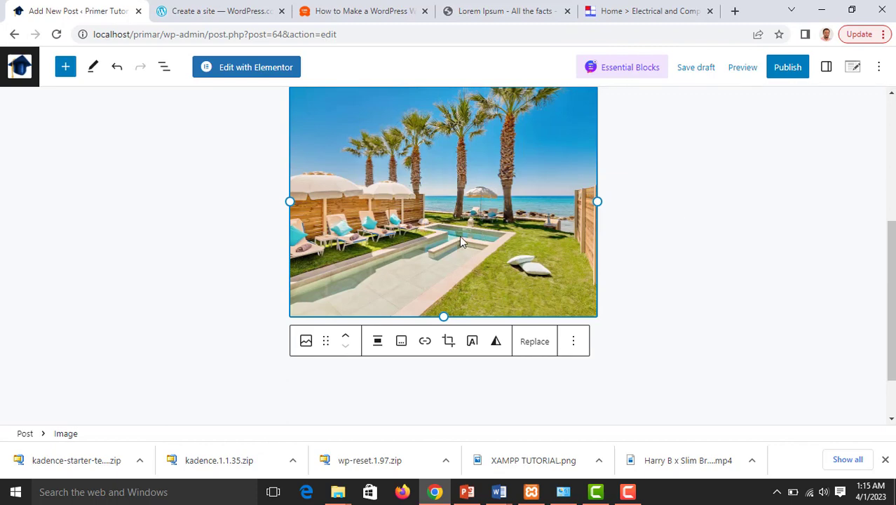
Drag the pool image up to sit directly under the Lorem Ipsum paragraph
scroll(459, 236, up, 2)
scroll(459, 242, down, 2)
scroll(458, 244, up, 2)
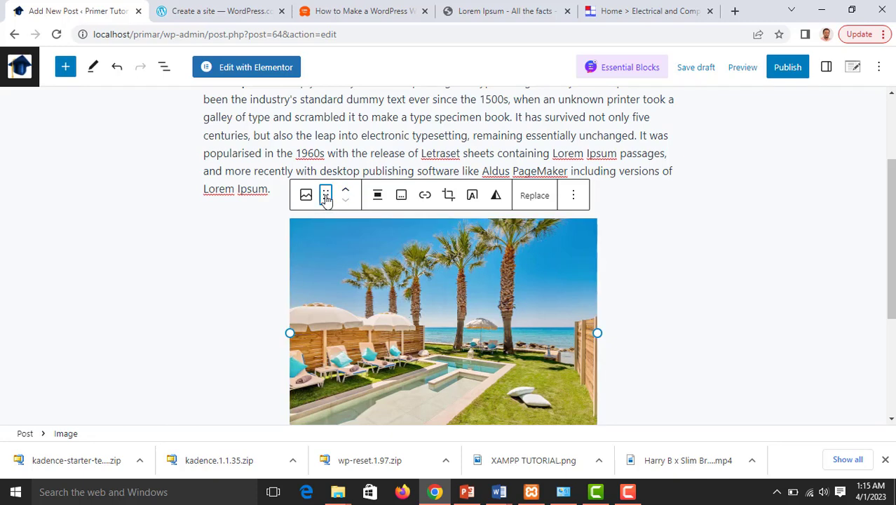
drag(325, 195, 306, 181)
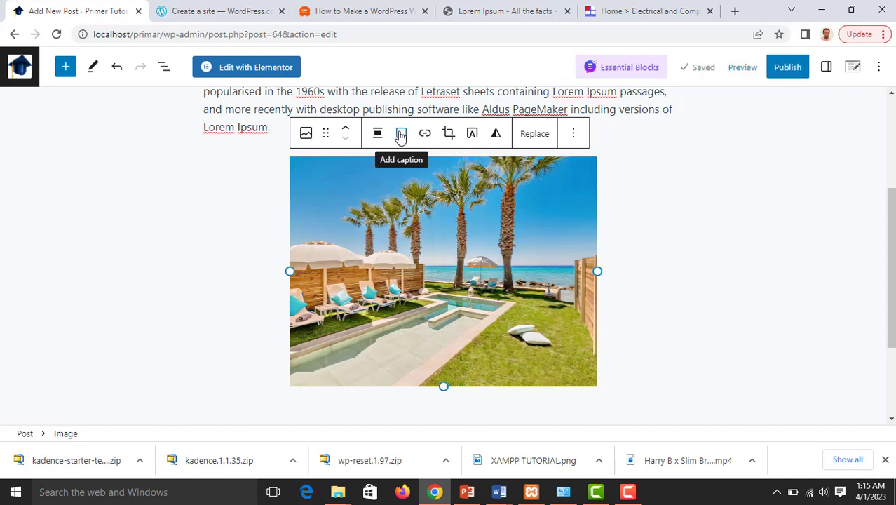
Caption the pool image 'swimming pool', fixing the 'swiming' typo with spell-check
click(401, 135)
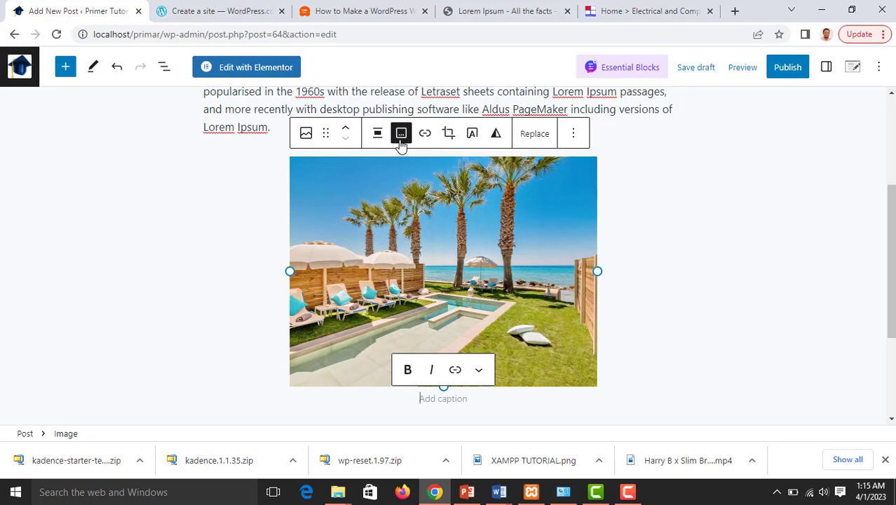
text(s)
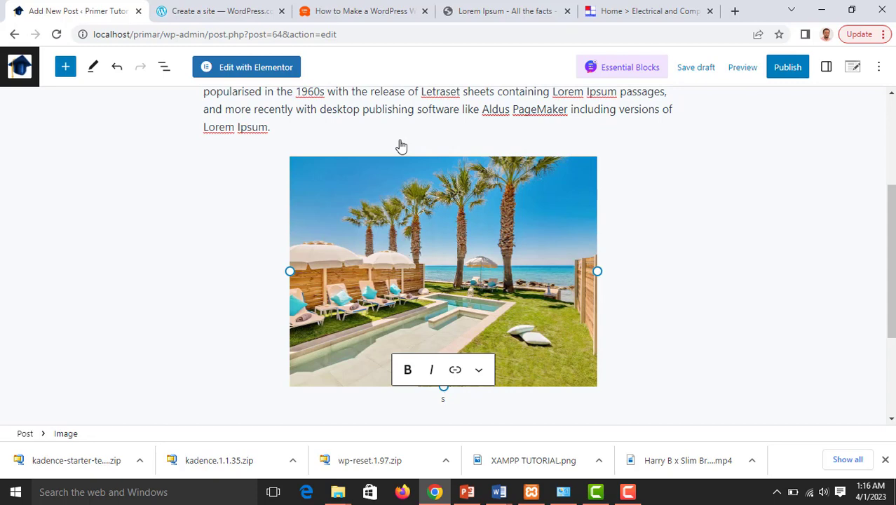
text(wiming pool)
right_click(434, 400)
click(490, 226)
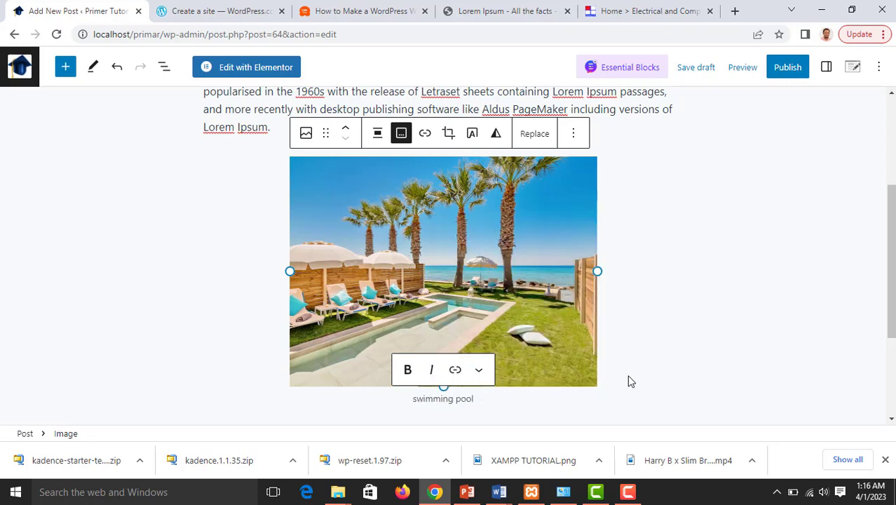
Convert the pool image to a Cover block and append 'in Nigeria' to its overlaid text
click(472, 135)
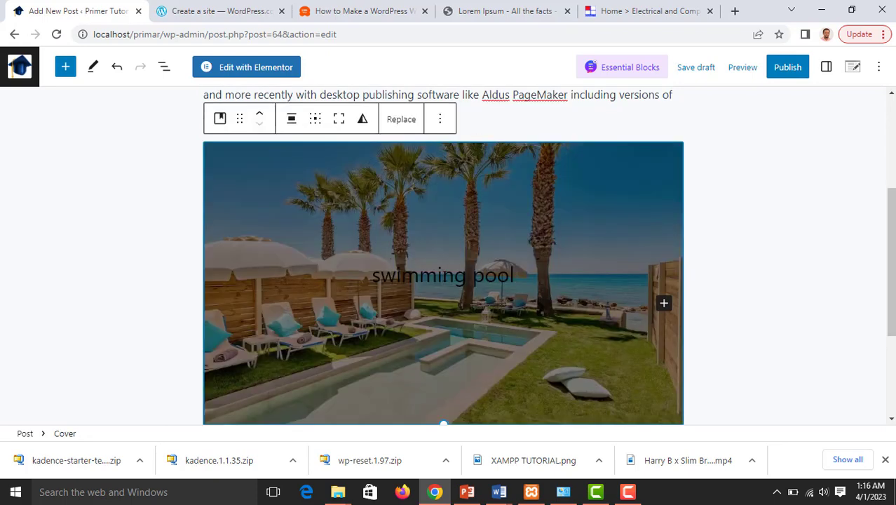
click(443, 274)
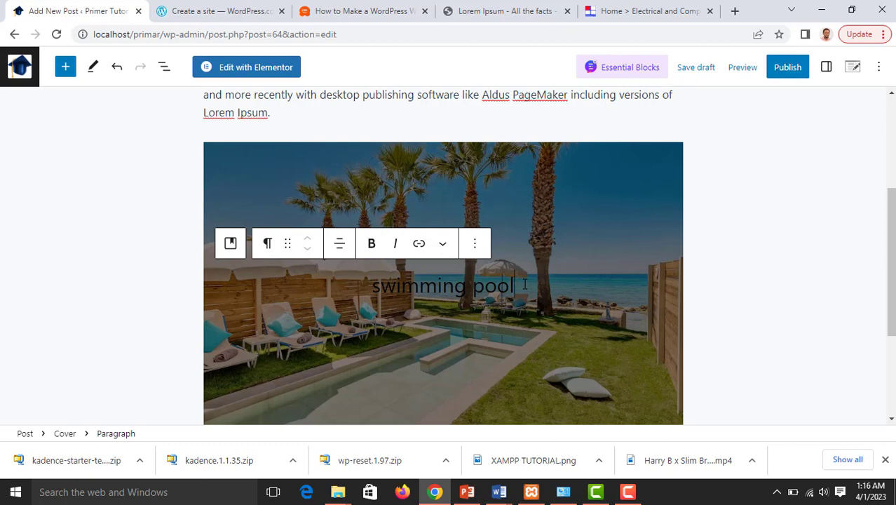
text(in)
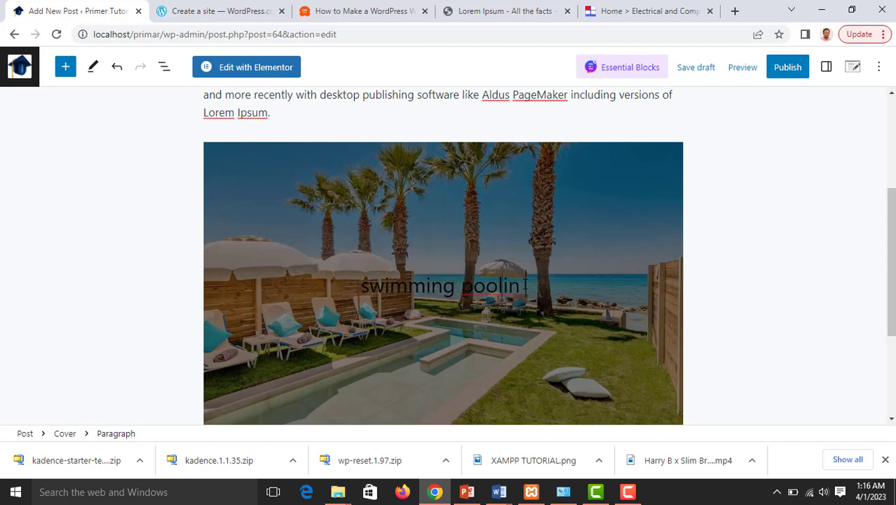
text( Nigeria)
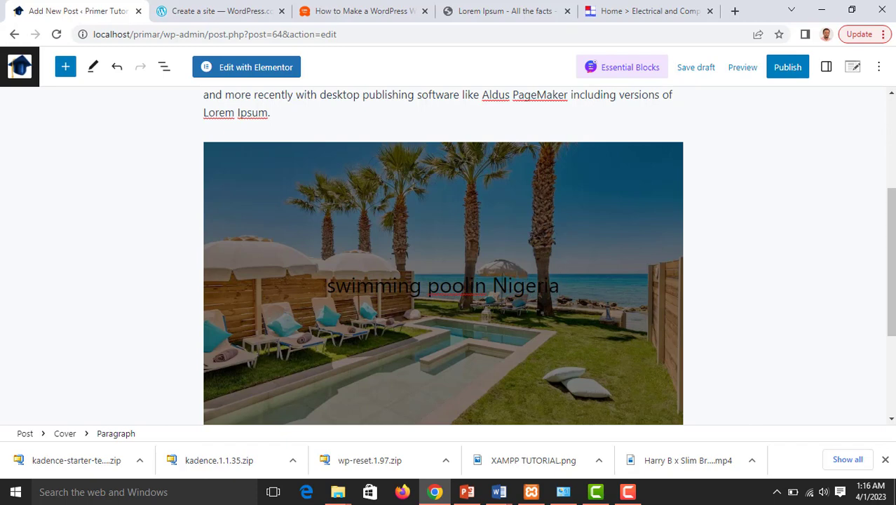
click(719, 268)
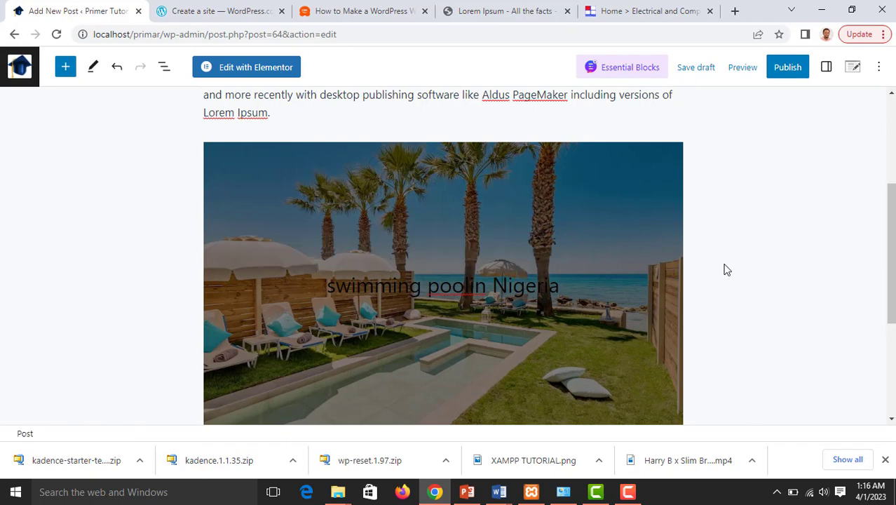
scroll(502, 310, down, 2)
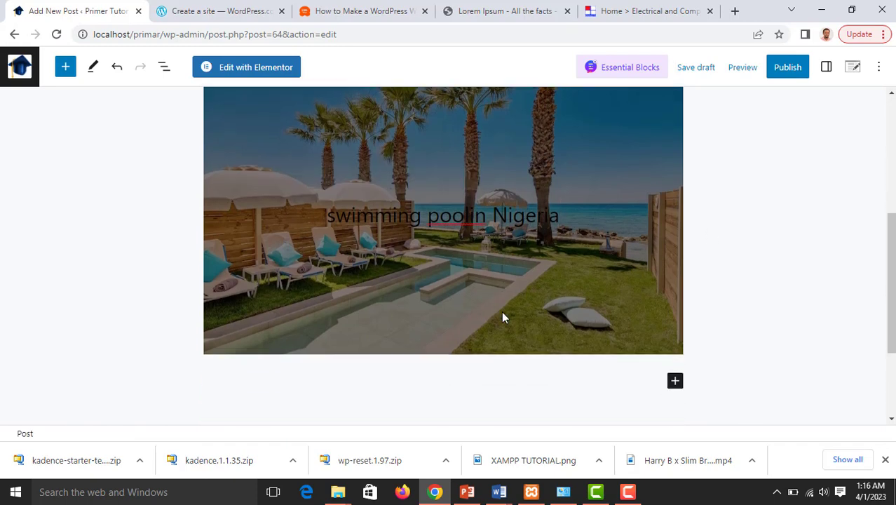
scroll(502, 306, up, 1)
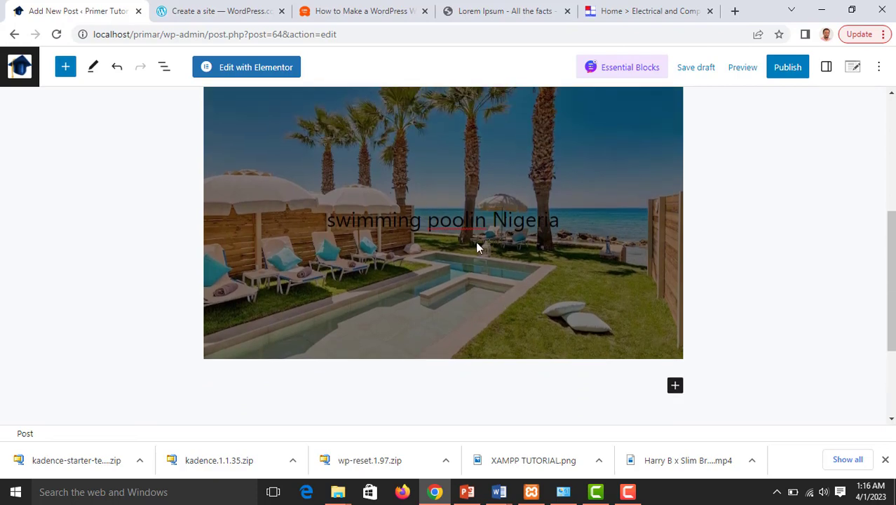
scroll(311, 248, up, 2)
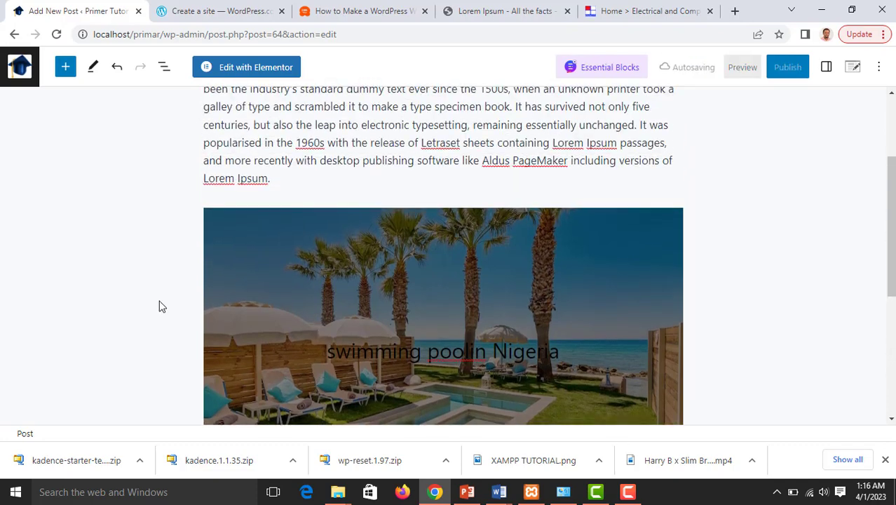
scroll(490, 228, down, 2)
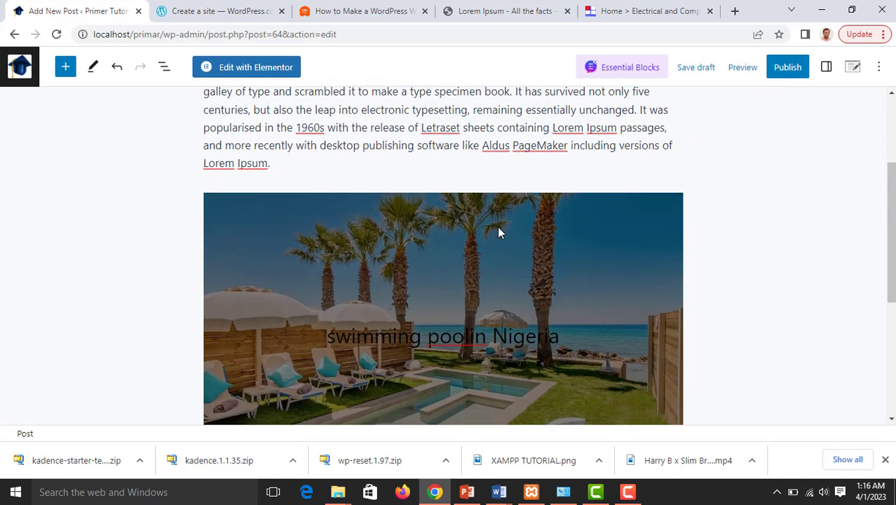
scroll(497, 230, up, 2)
click(481, 237)
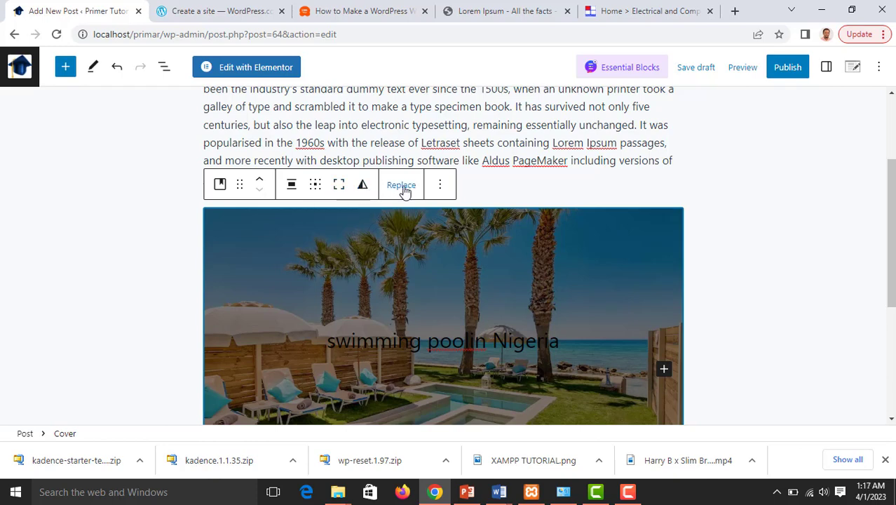
click(440, 187)
scroll(483, 280, down, 1)
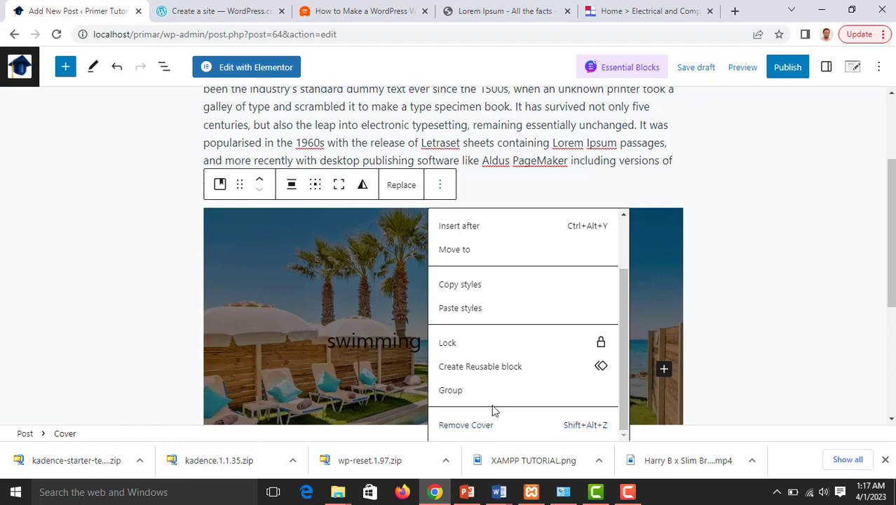
scroll(502, 366, up, 1)
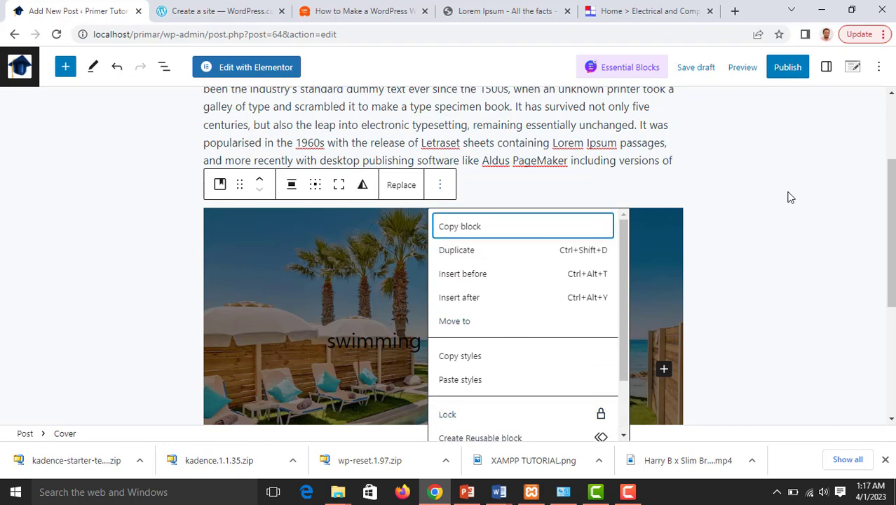
click(788, 196)
scroll(530, 173, up, 2)
click(453, 264)
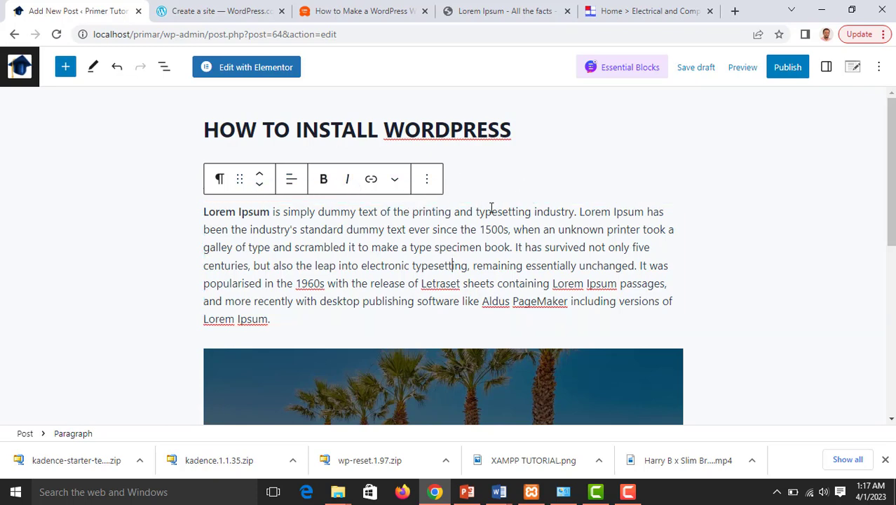
scroll(737, 254, down, 2)
scroll(736, 254, down, 1)
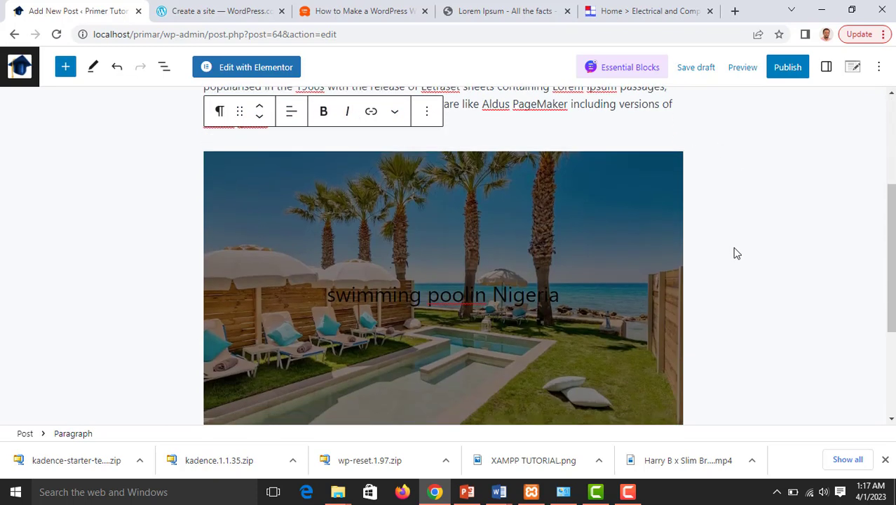
click(453, 293)
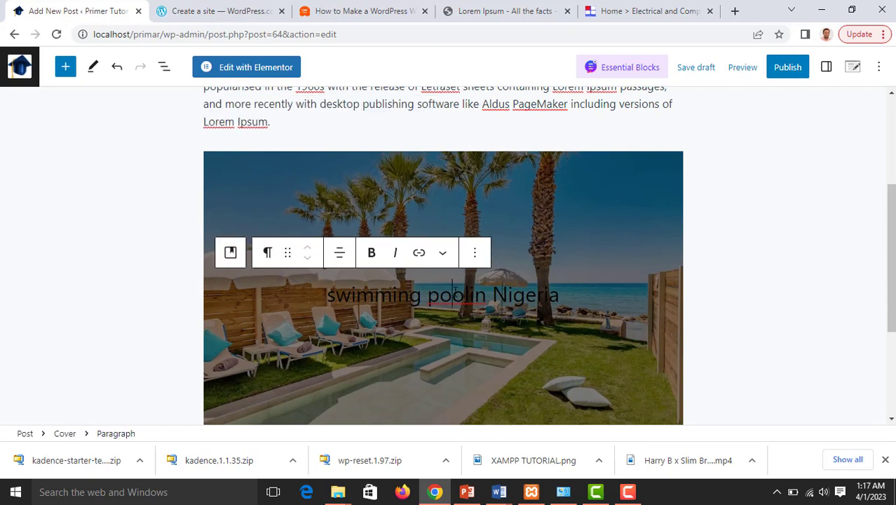
scroll(708, 260, down, 3)
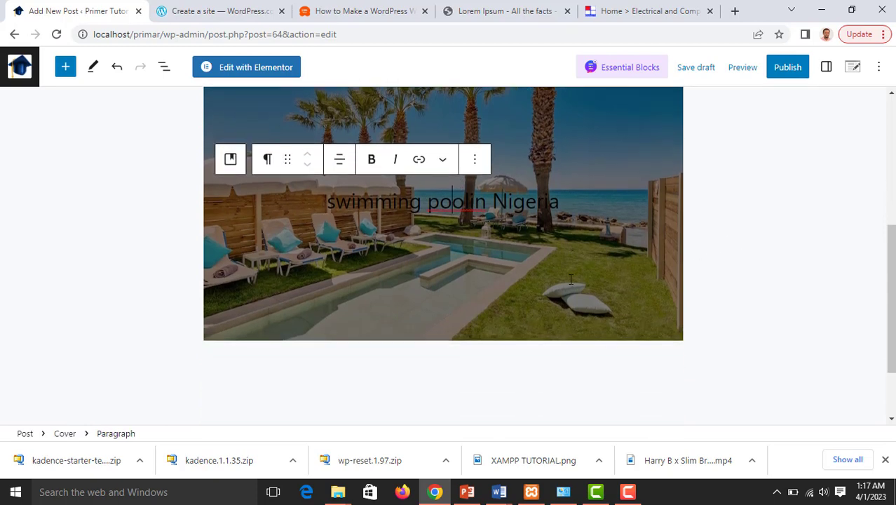
click(588, 299)
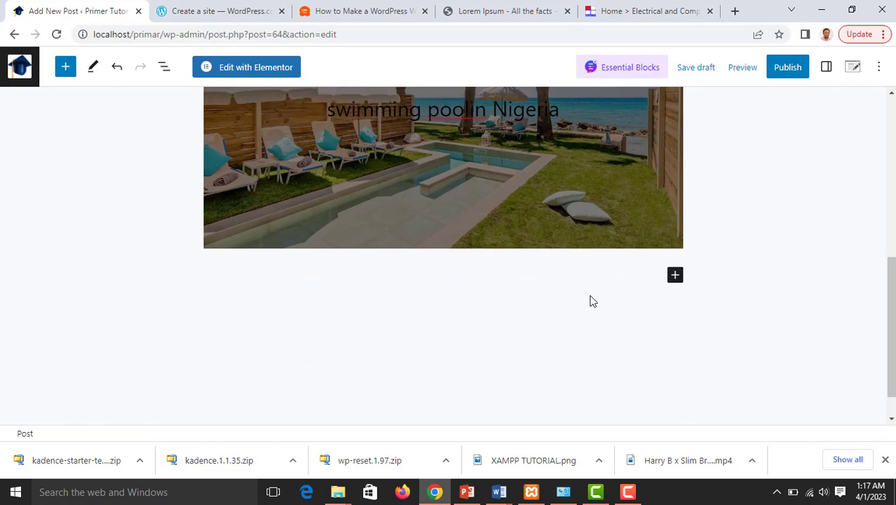
Add an empty List block below the pool cover from the full block library
click(674, 276)
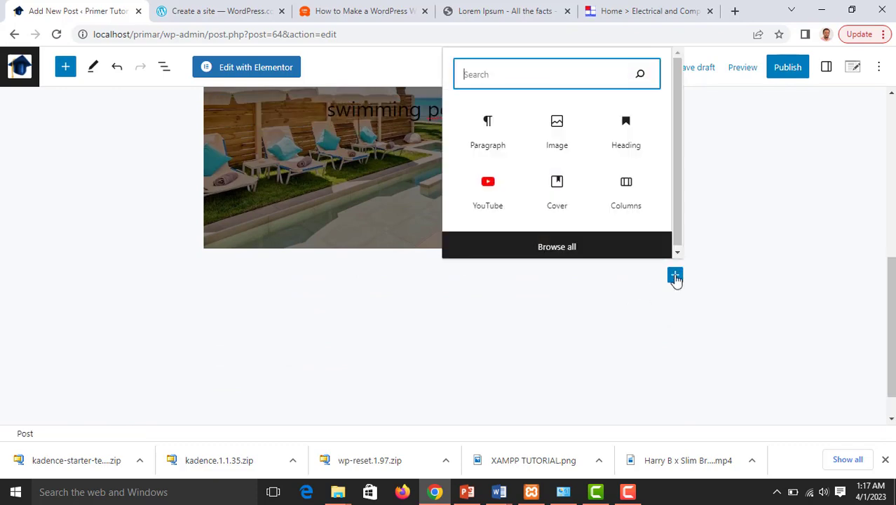
click(556, 249)
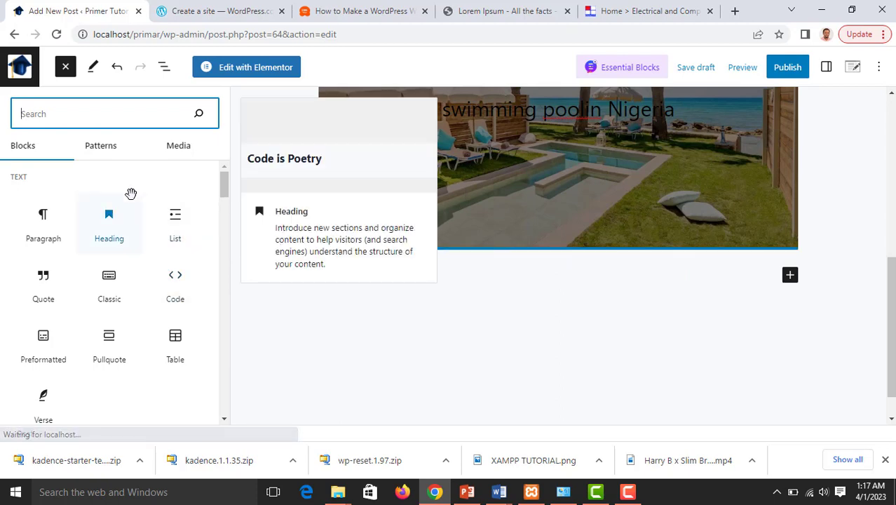
click(175, 219)
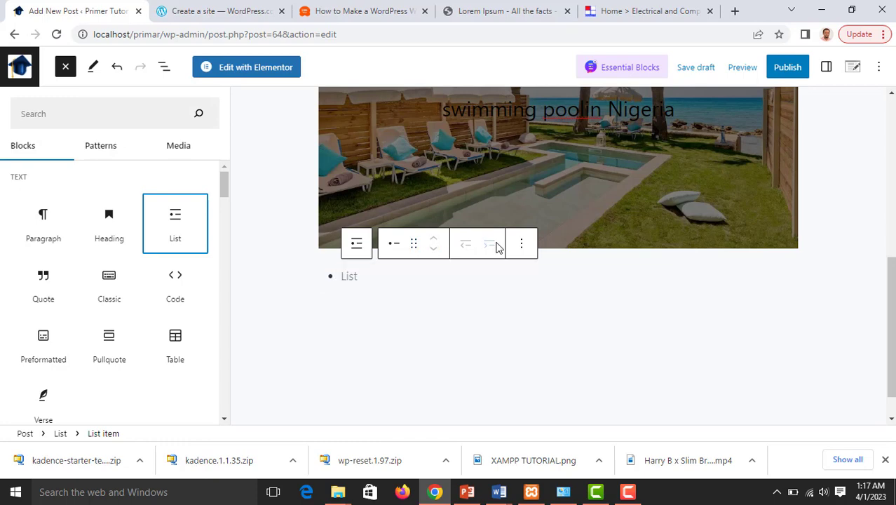
click(363, 276)
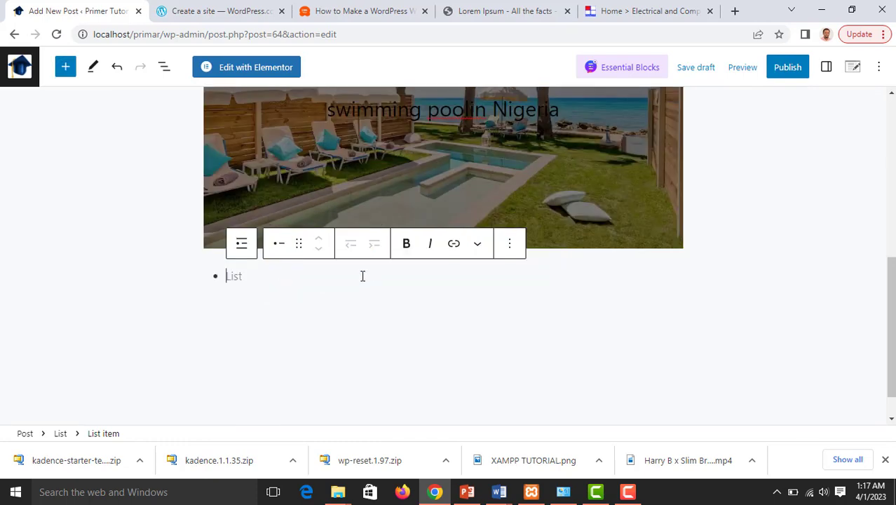
click(510, 11)
Copy 'Why do we use it?' and 'Where does it come from?' from lipsum.com into the first two bullets
scroll(449, 226, down, 3)
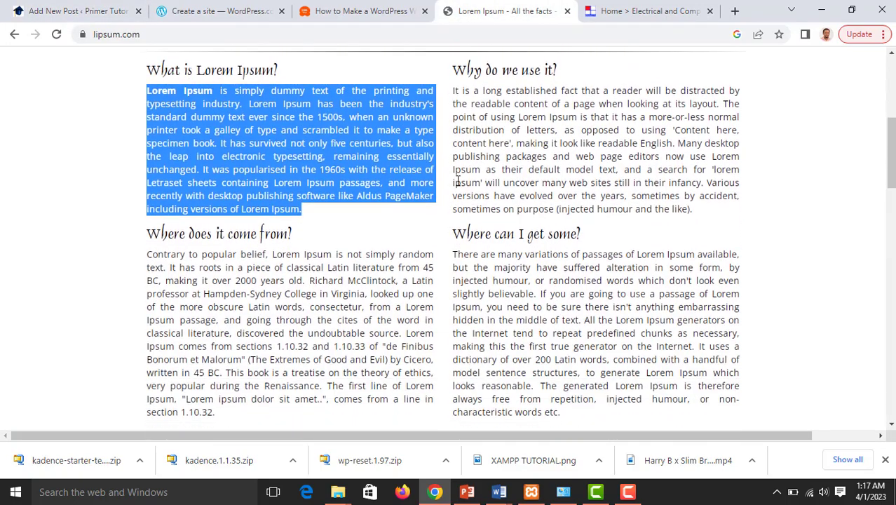
drag(456, 70, 572, 76)
key(ctrl+c)
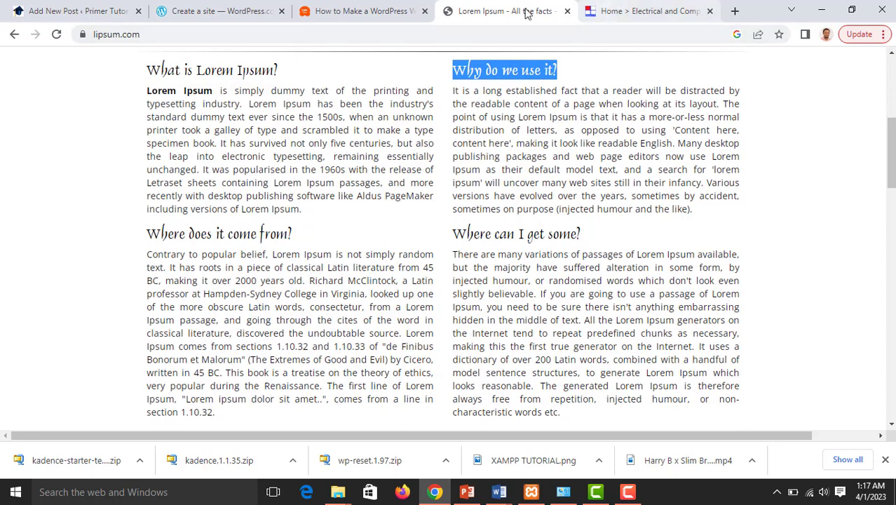
click(77, 11)
click(221, 279)
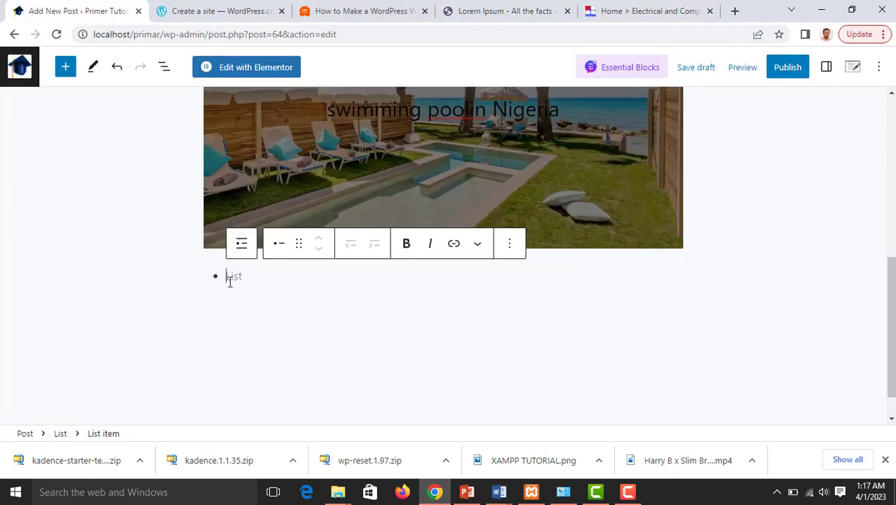
key(ctrl+v)
key(Return)
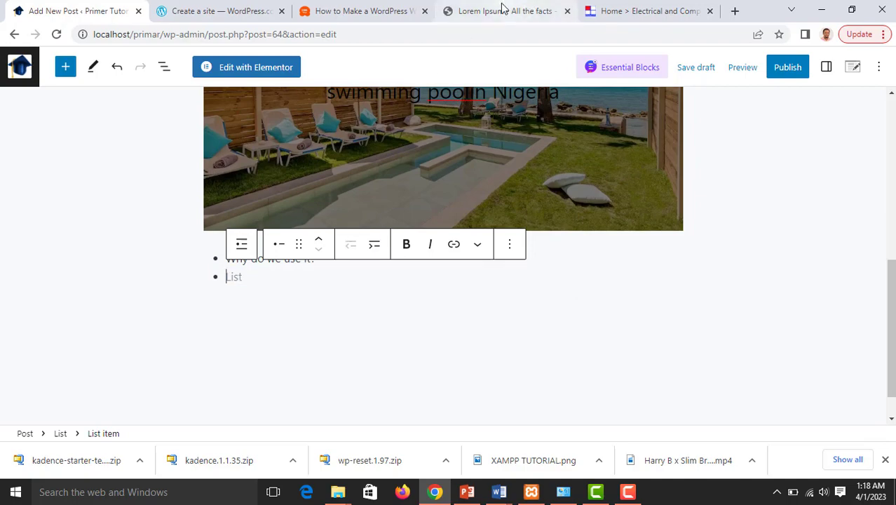
click(526, 12)
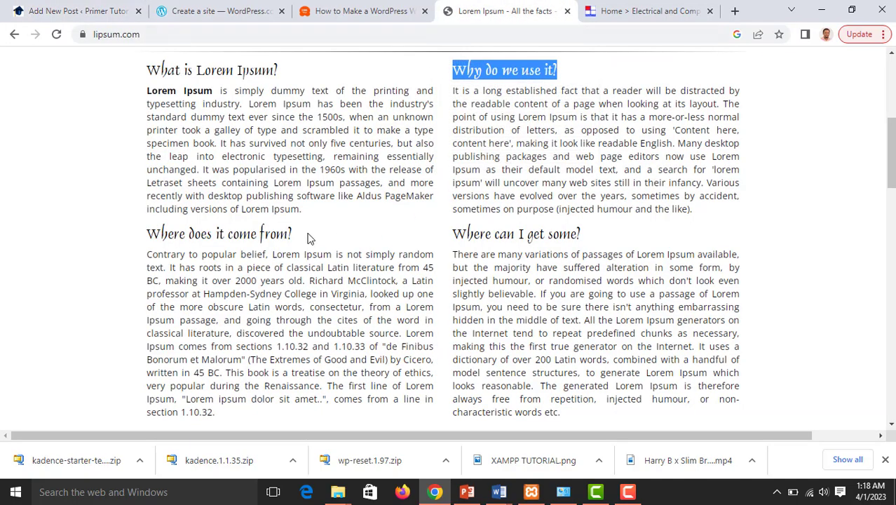
drag(307, 238, 150, 226)
key(ctrl+c)
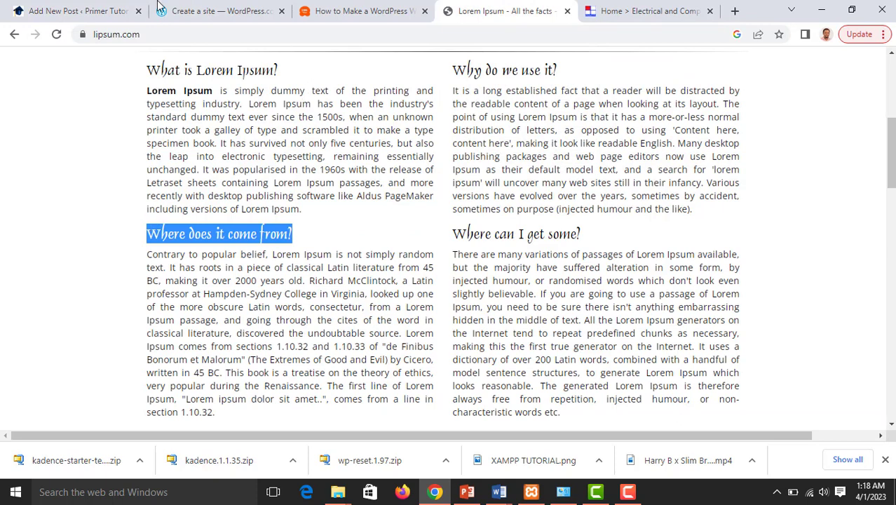
click(77, 10)
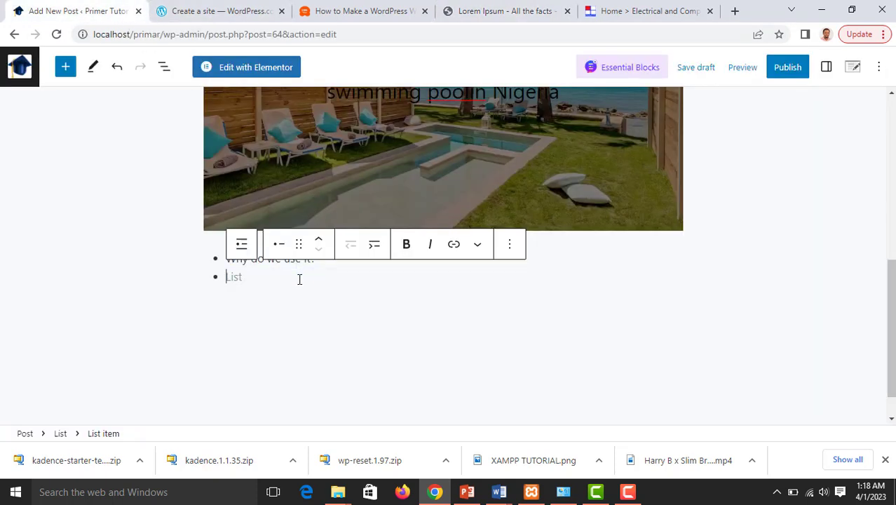
key(ctrl+v)
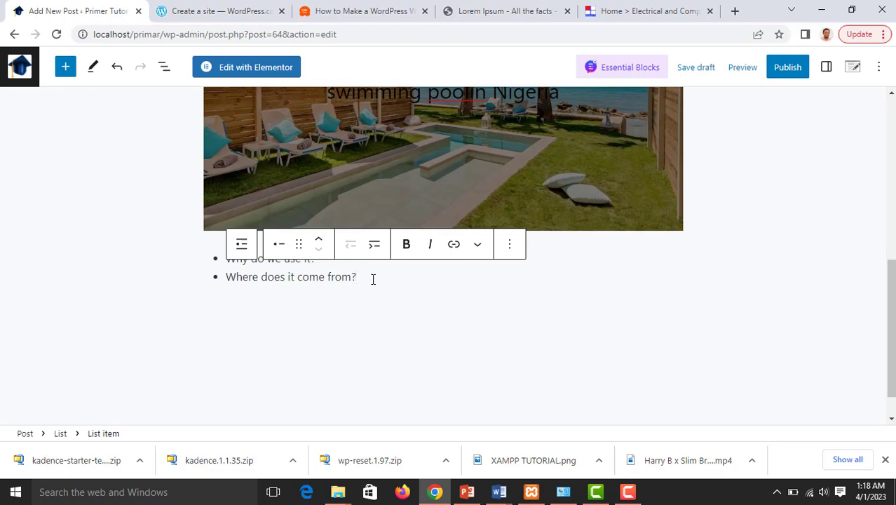
key(Return)
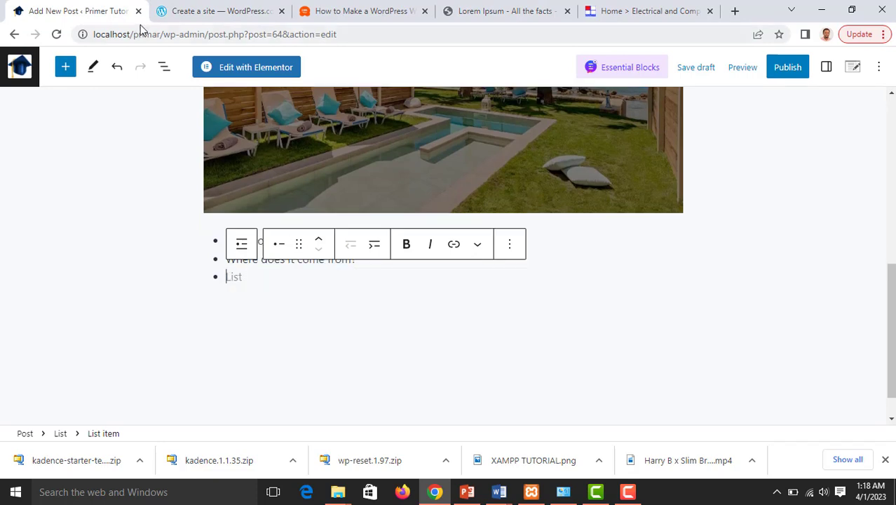
Paste the 'What is Lorem Ipsum?' heading from lipsum.com into the third bullet
click(511, 24)
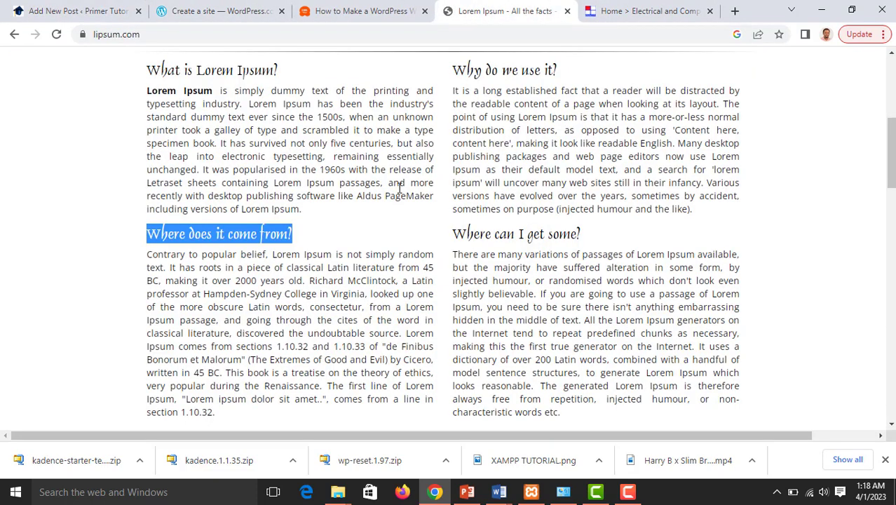
click(571, 70)
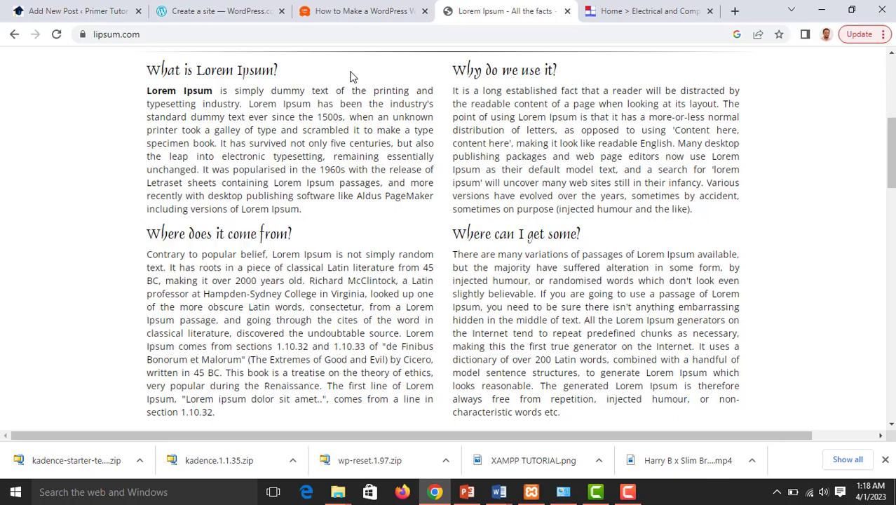
drag(326, 73, 153, 73)
key(ctrl+c)
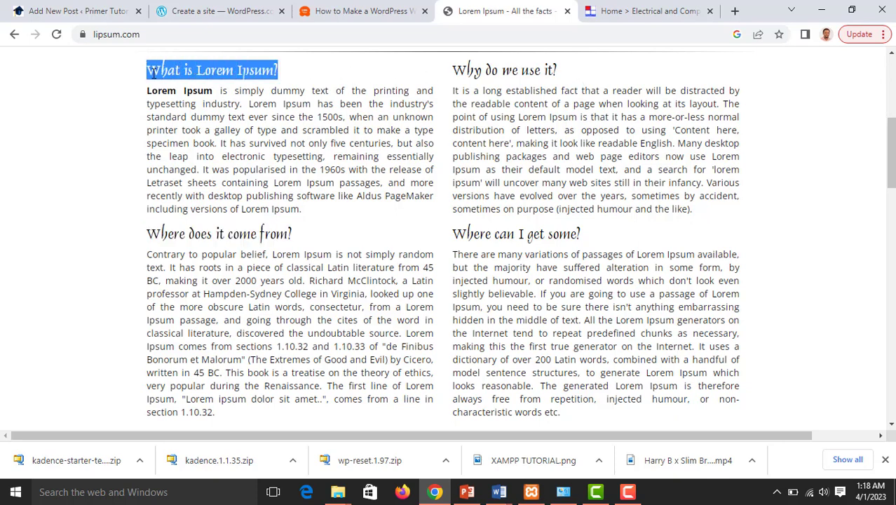
click(113, 11)
key(ctrl+v)
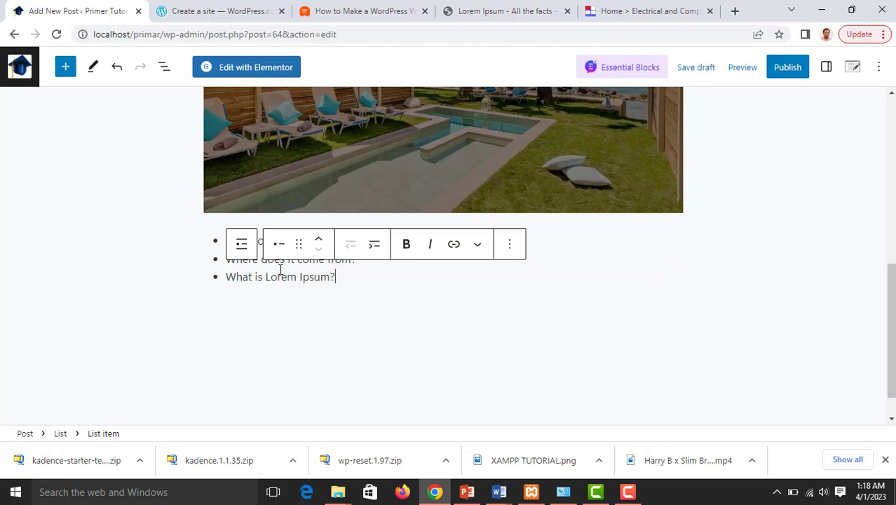
Indent 'What is Lorem Ipsum?' as a sub-bullet and make it bold italic
click(375, 246)
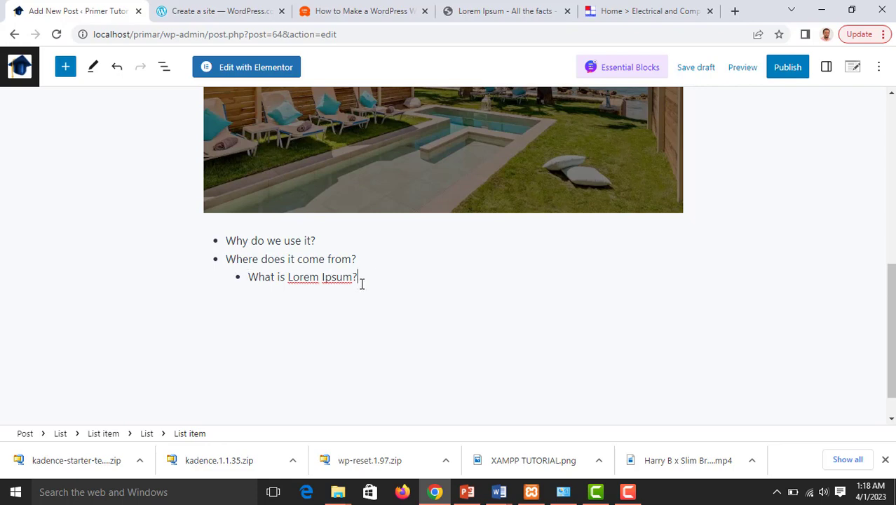
scroll(370, 259, up, 3)
scroll(370, 258, down, 3)
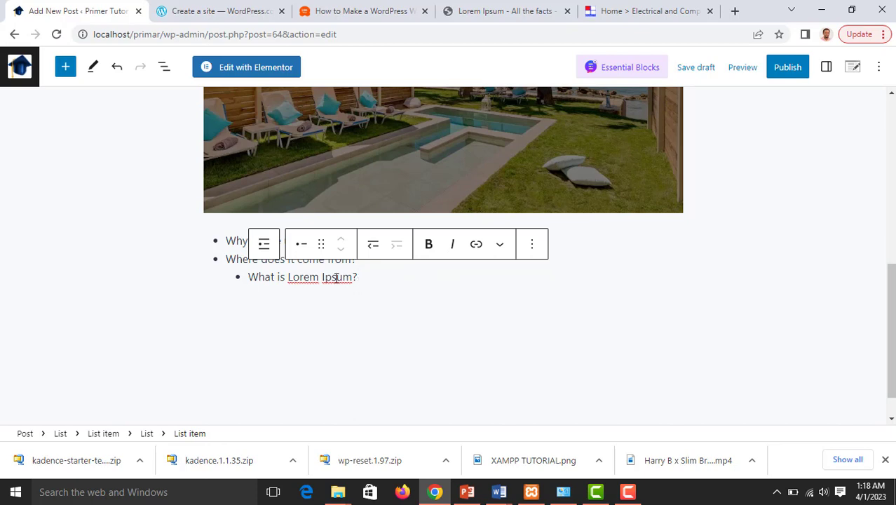
drag(357, 278, 248, 278)
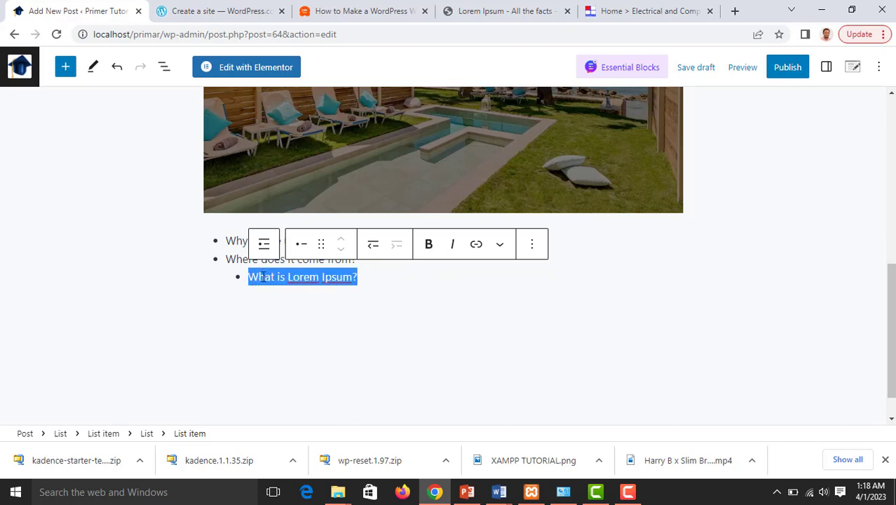
click(429, 246)
click(455, 249)
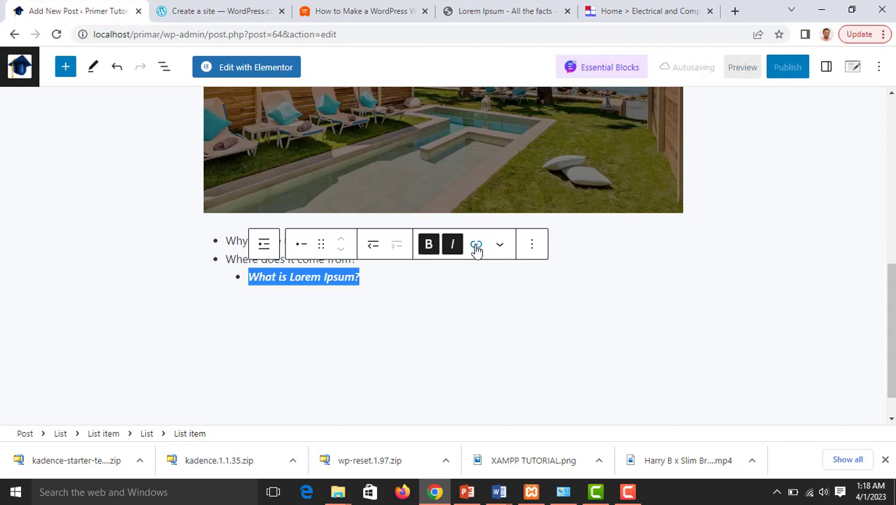
Link the sub-bullet to primertutorng.com, opening in a new tab
click(477, 246)
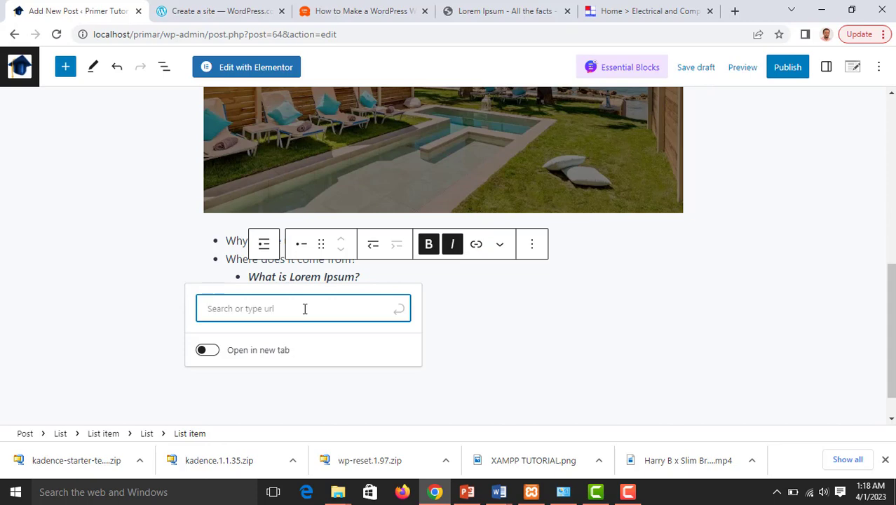
text(prim)
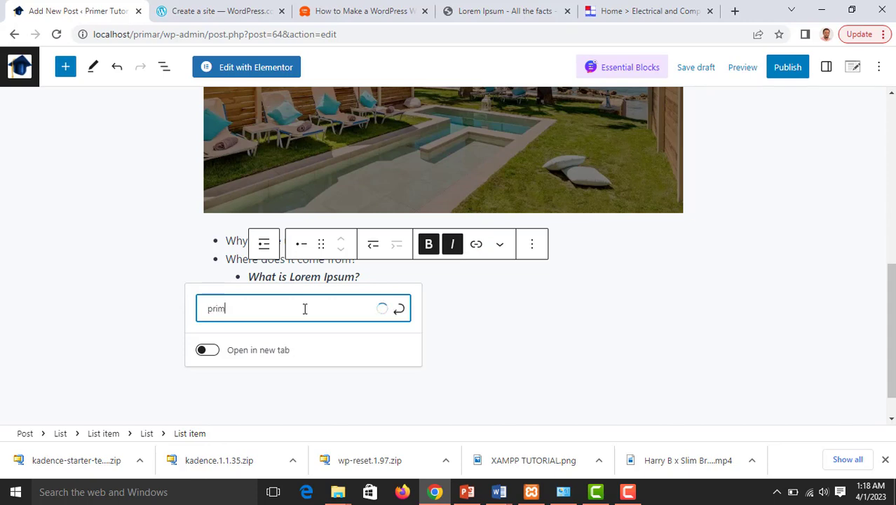
text(ertu)
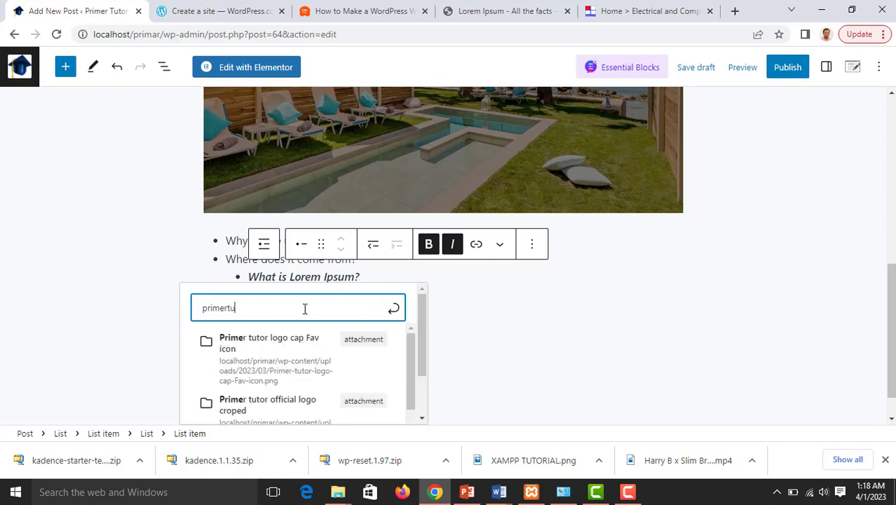
text(torng)
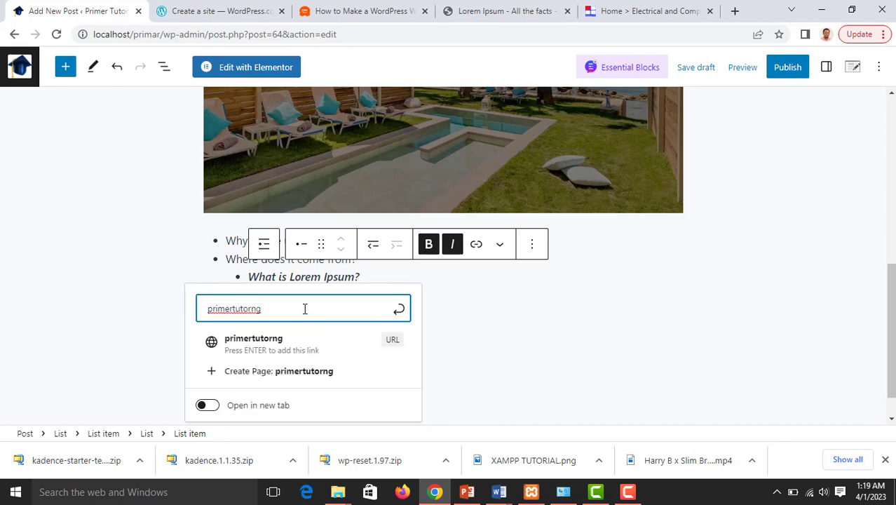
text(.com)
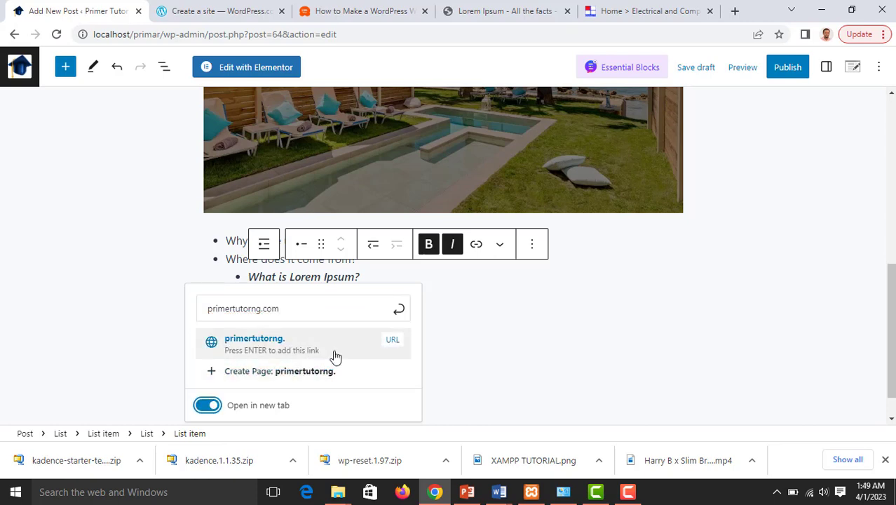
click(399, 312)
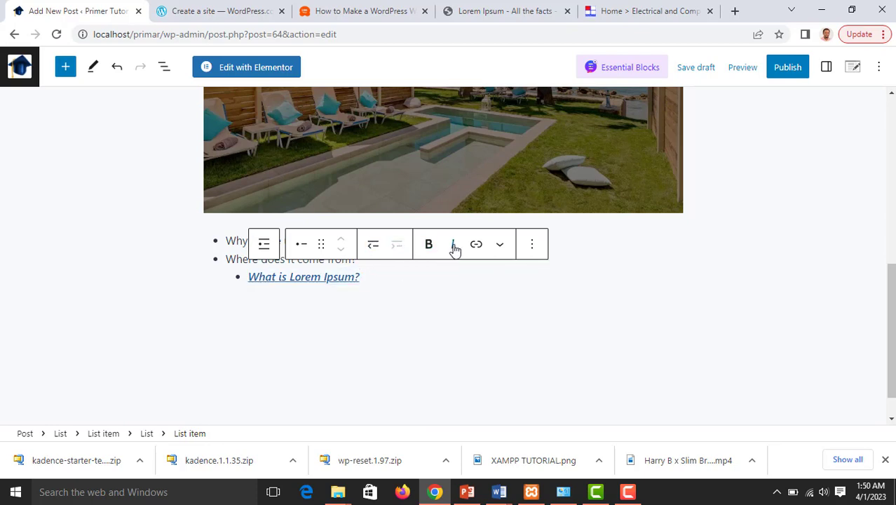
Apply strikethrough to the 'Where does it come from?' bullet
click(499, 247)
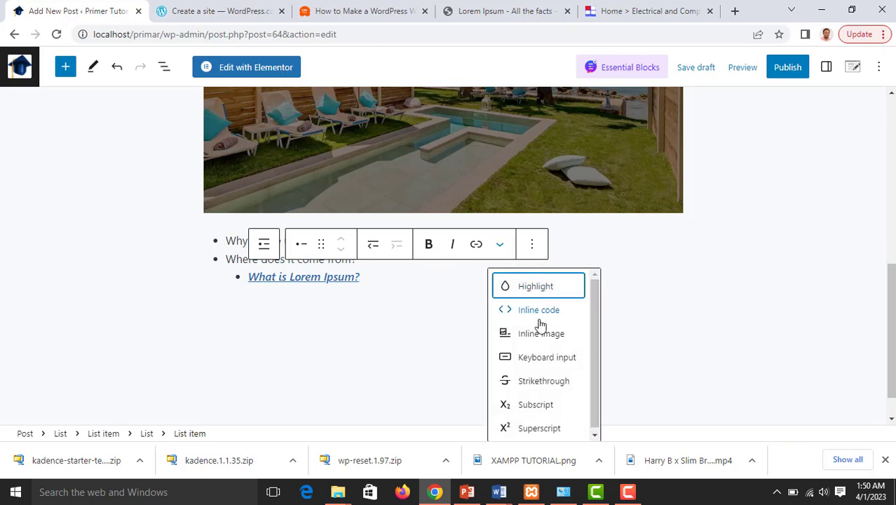
scroll(537, 325, down, 1)
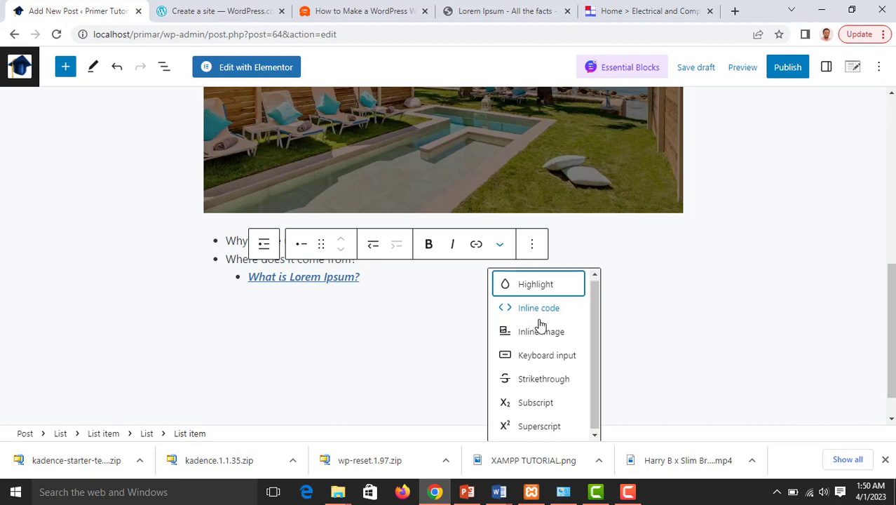
click(538, 378)
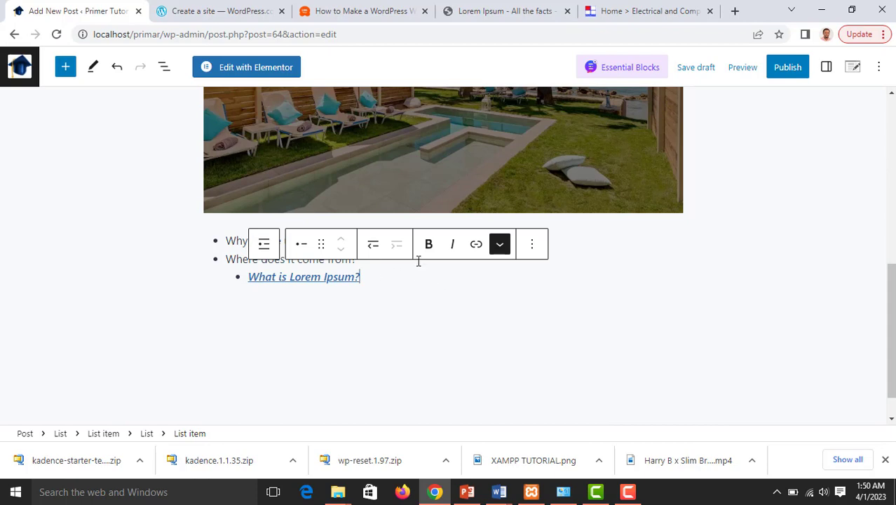
click(228, 259)
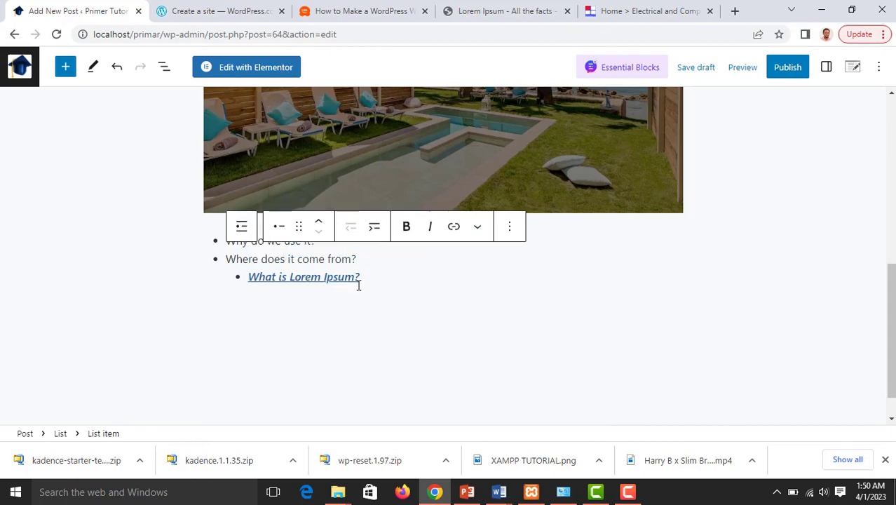
drag(363, 259, 225, 260)
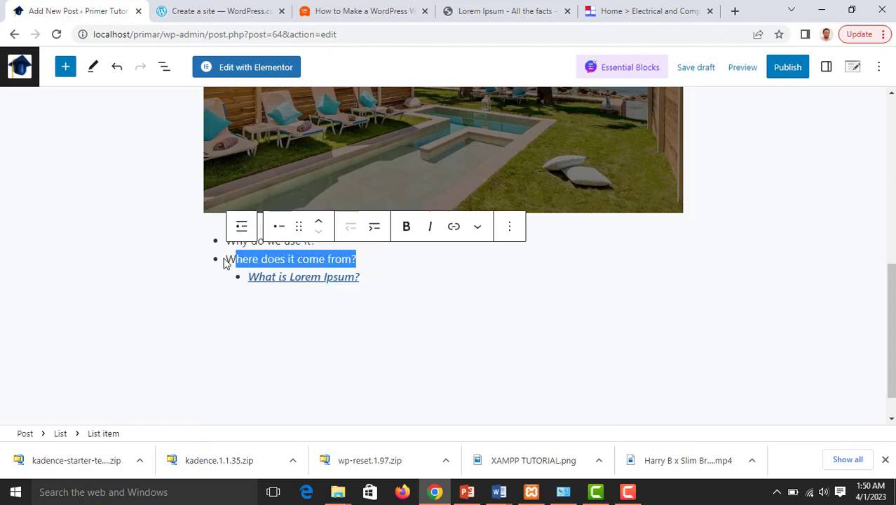
click(479, 229)
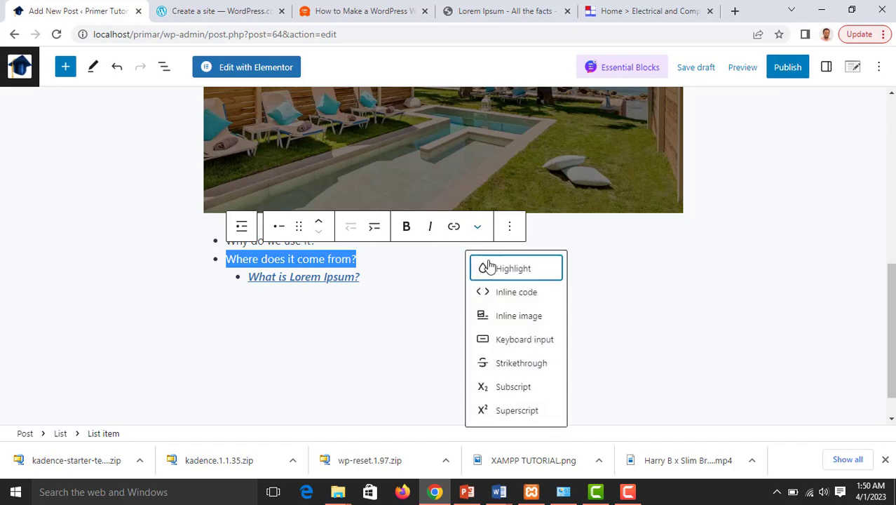
click(510, 366)
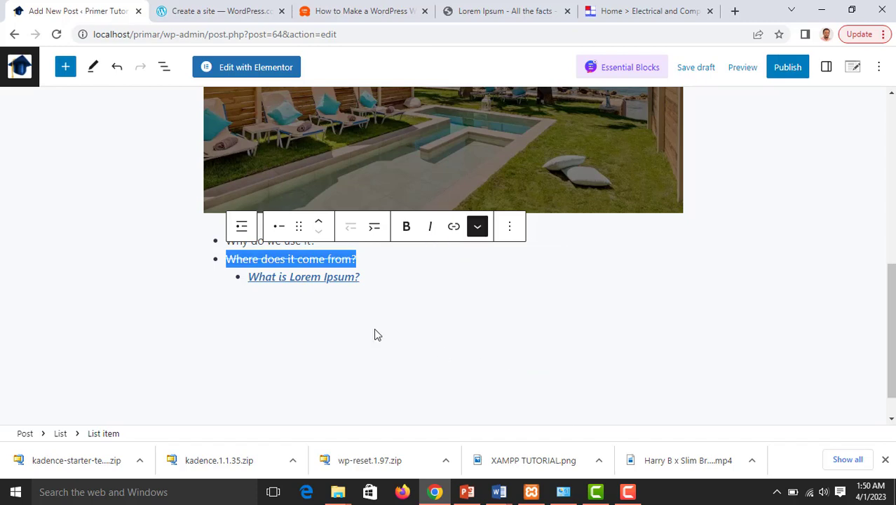
click(214, 314)
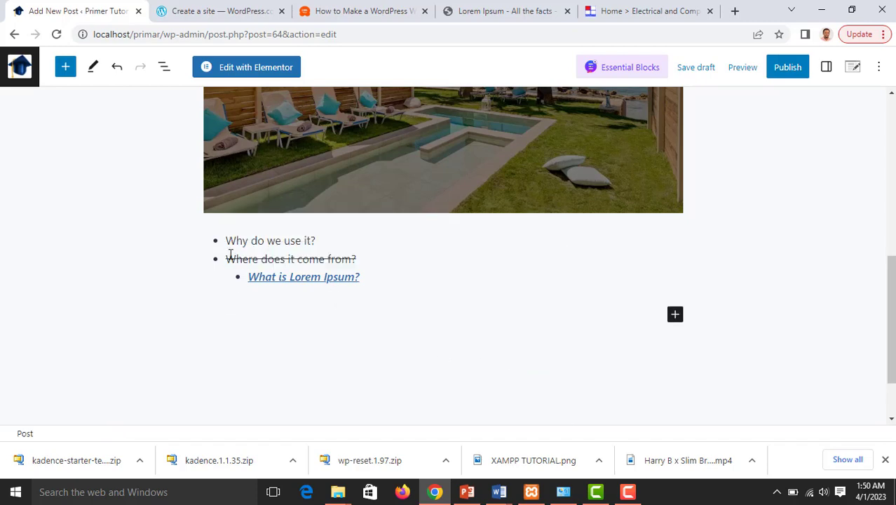
Remove the strikethrough from 'Where does it come from?' and place the cursor at its end
triple_click(352, 261)
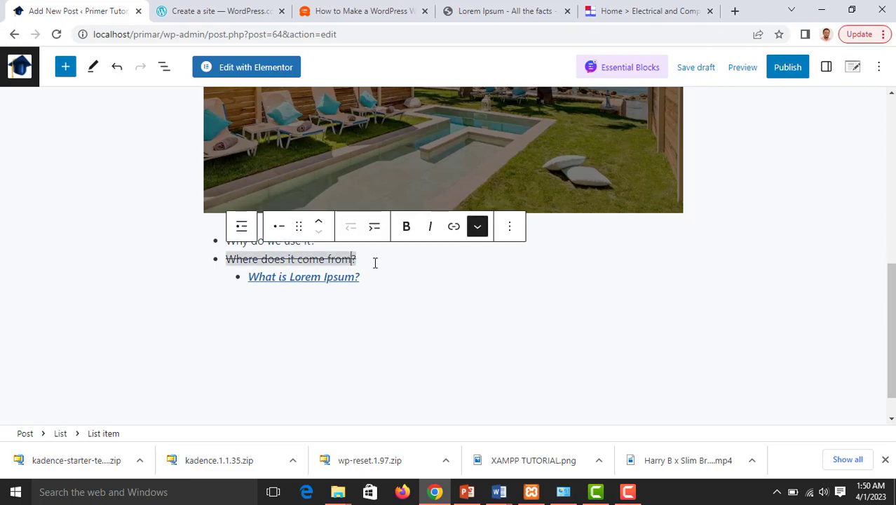
drag(362, 258, 225, 259)
click(478, 229)
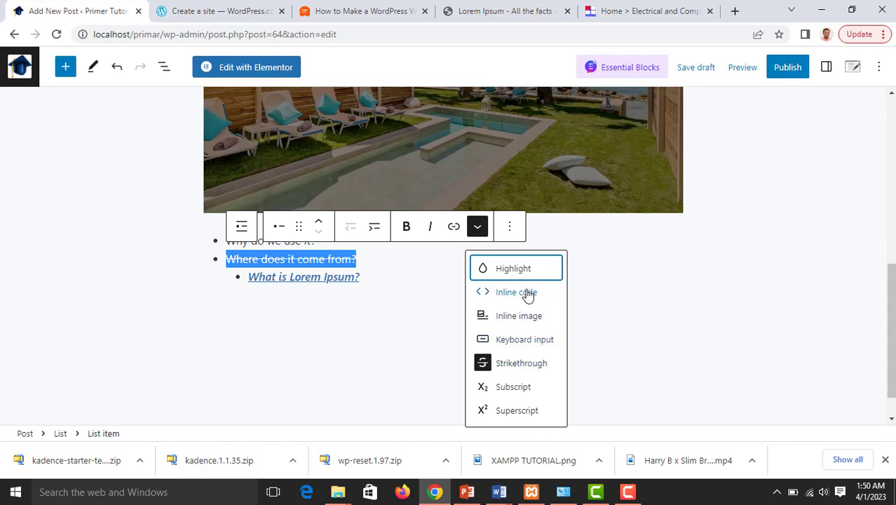
click(520, 365)
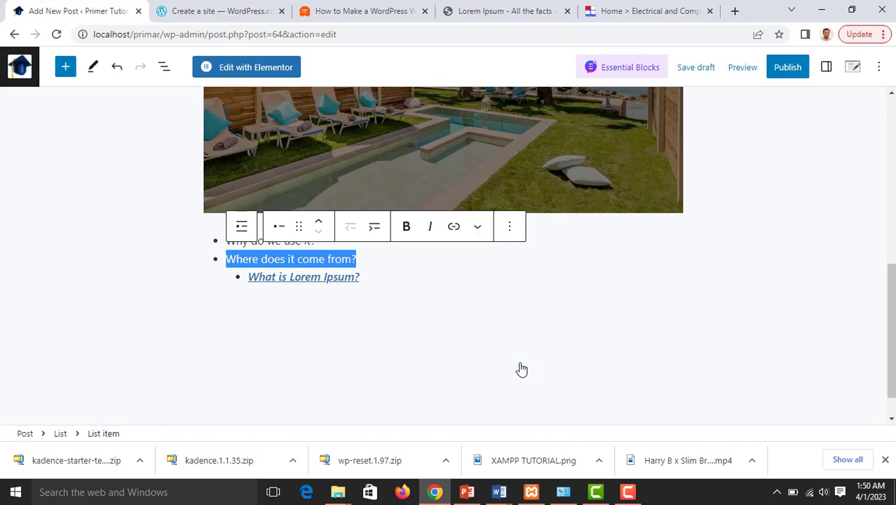
click(343, 259)
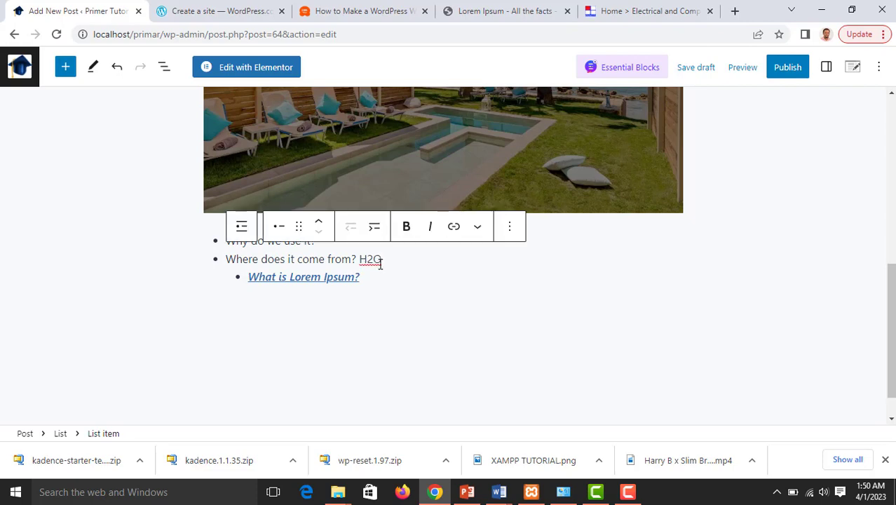
Make the 2 in H2O subscript
drag(372, 259, 366, 259)
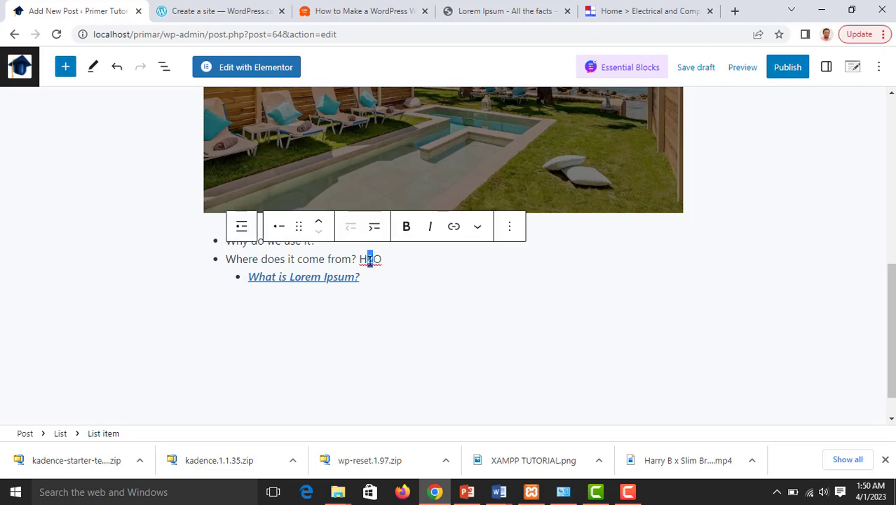
click(477, 226)
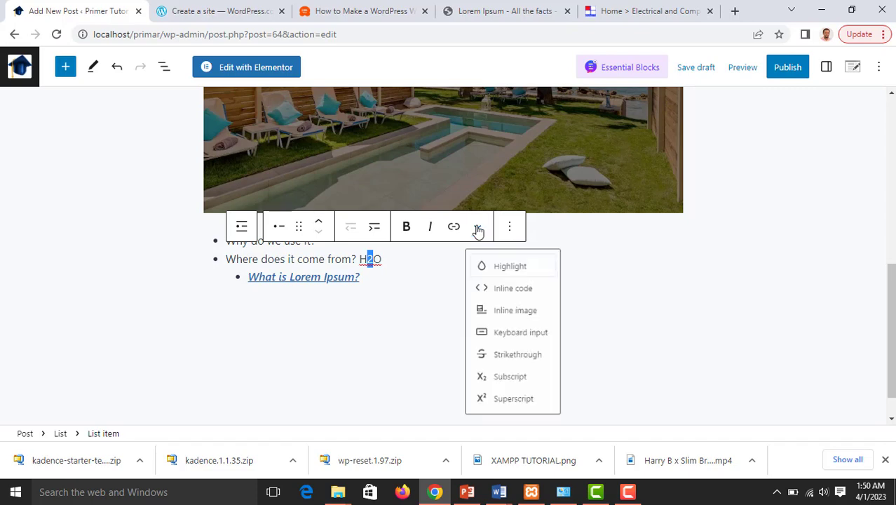
click(525, 388)
click(405, 304)
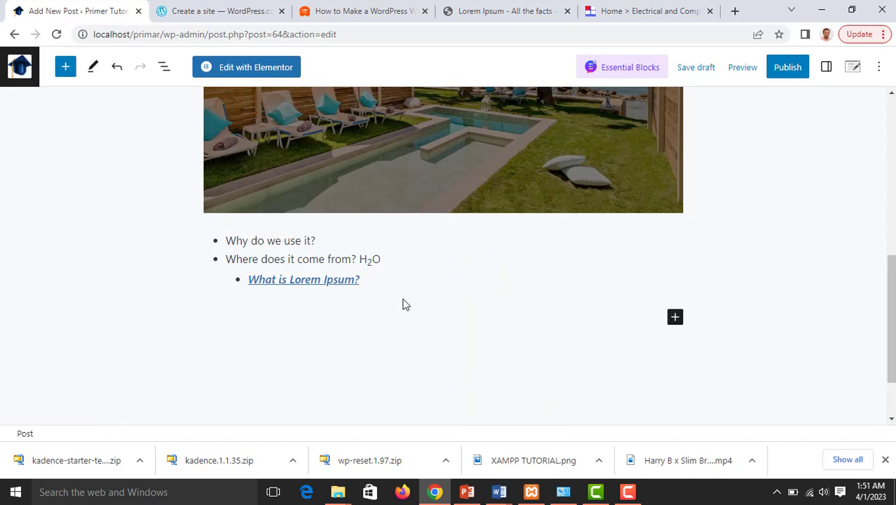
Add X2 after H₂O and make its 2 superscript
click(399, 264)
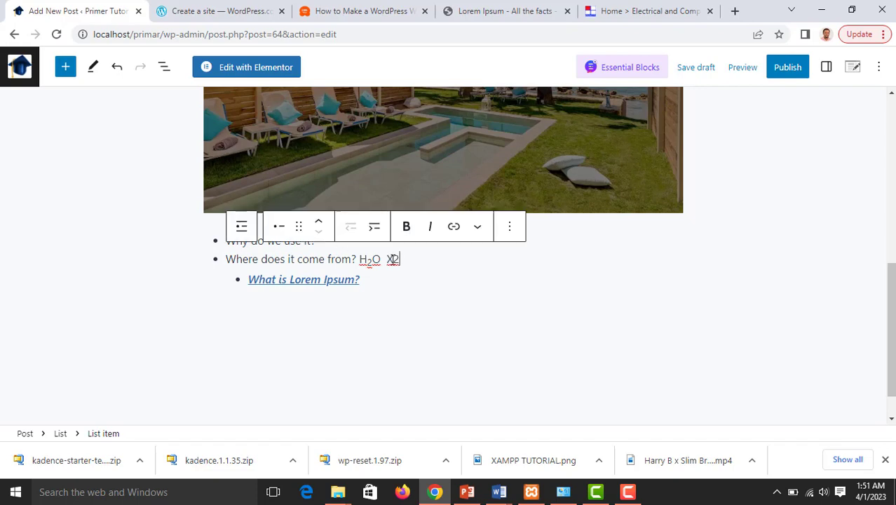
drag(403, 259, 397, 260)
click(476, 229)
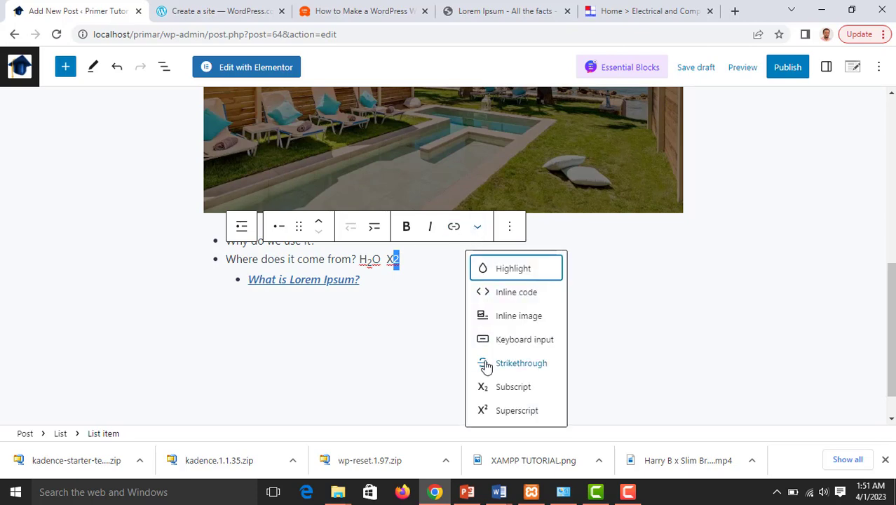
click(510, 412)
click(405, 366)
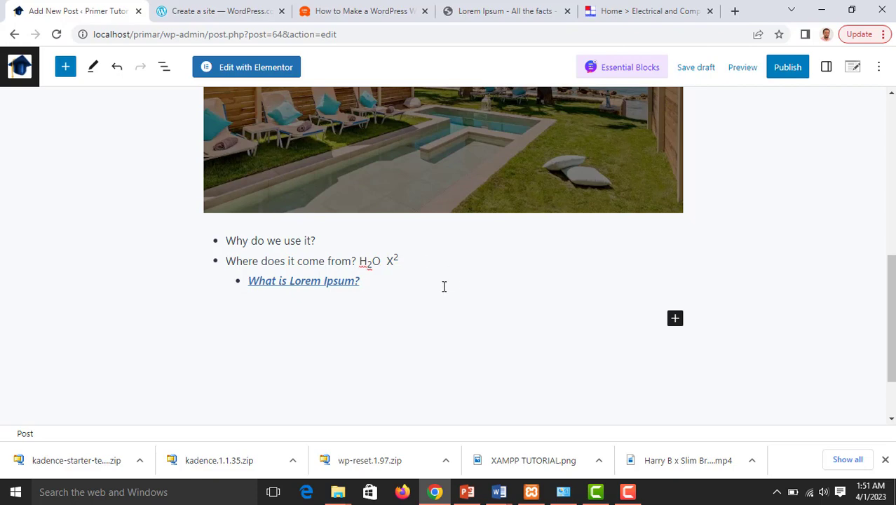
Insert a Table block below the bulleted list from the block library's Text section
click(674, 318)
click(762, 288)
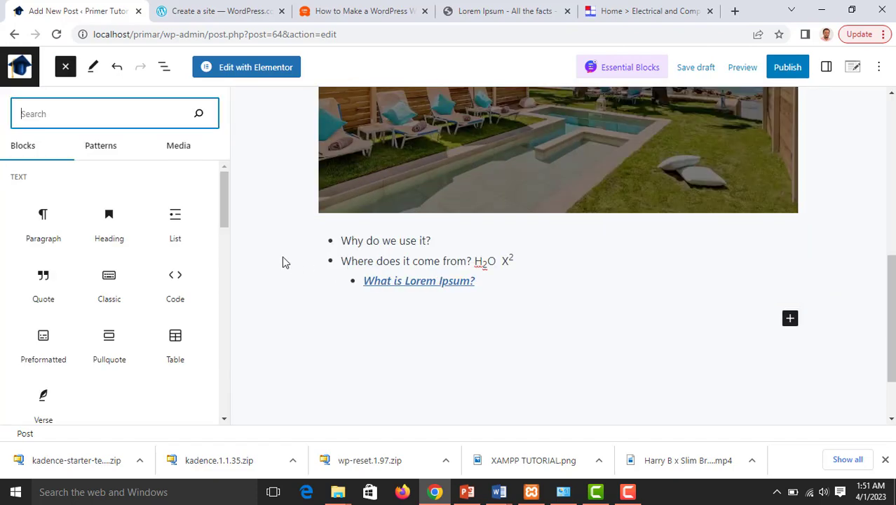
mouse_move(200, 206)
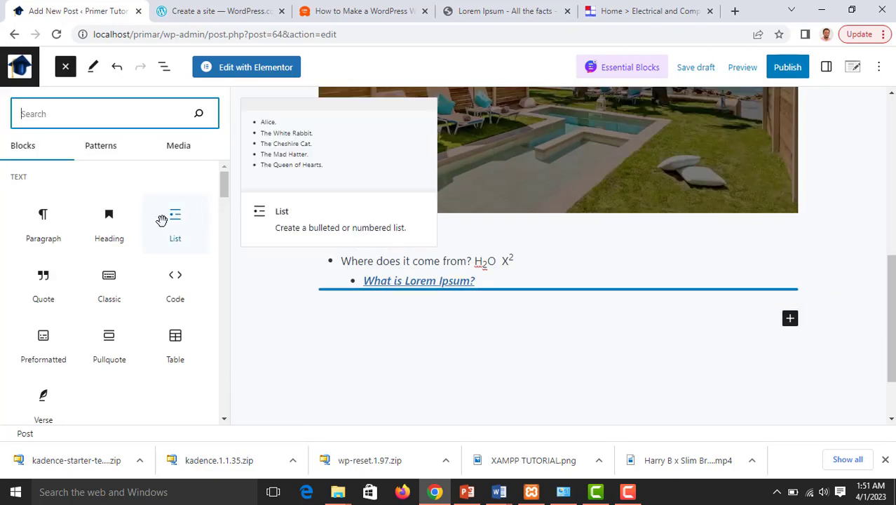
mouse_move(136, 260)
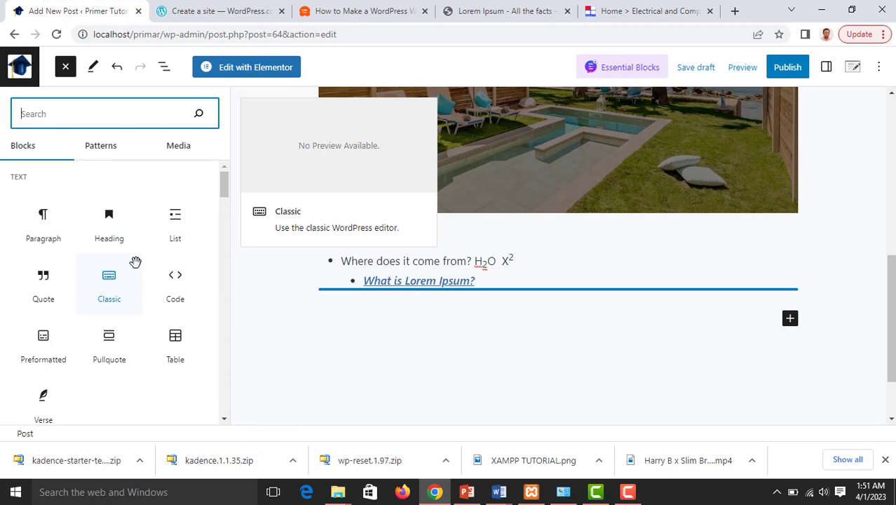
scroll(136, 260, down, 1)
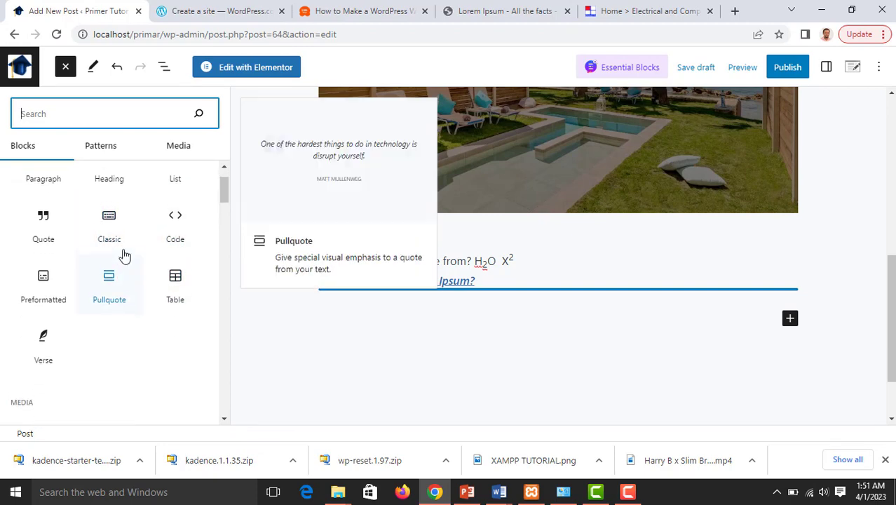
scroll(124, 255, up, 1)
scroll(120, 258, down, 1)
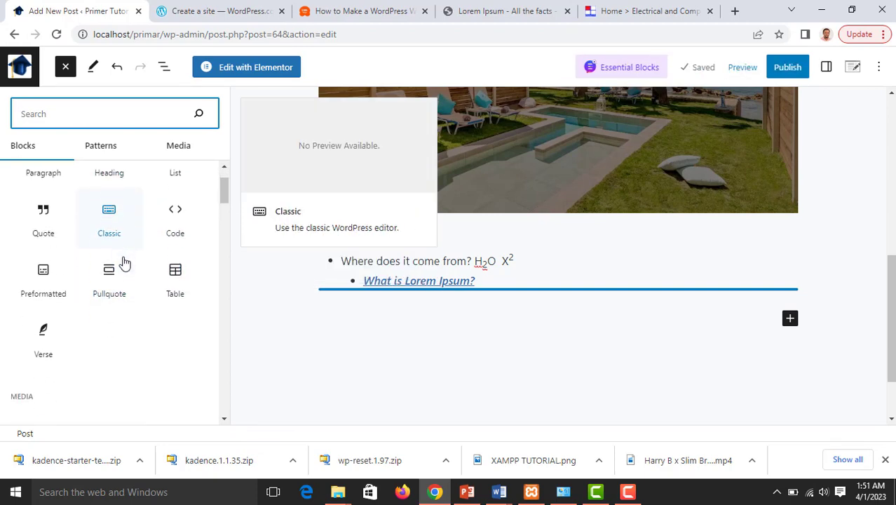
click(176, 280)
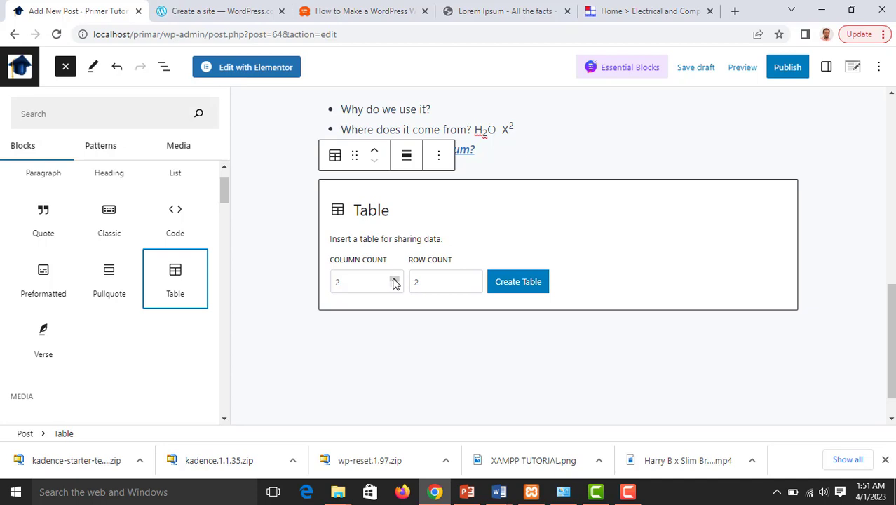
Create the table with 3 columns and 4 rows
click(393, 279)
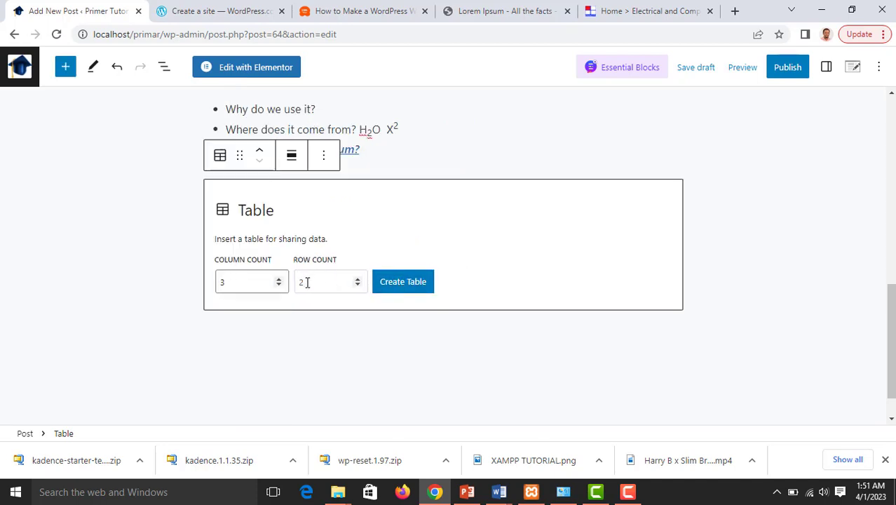
click(357, 278)
click(357, 278)
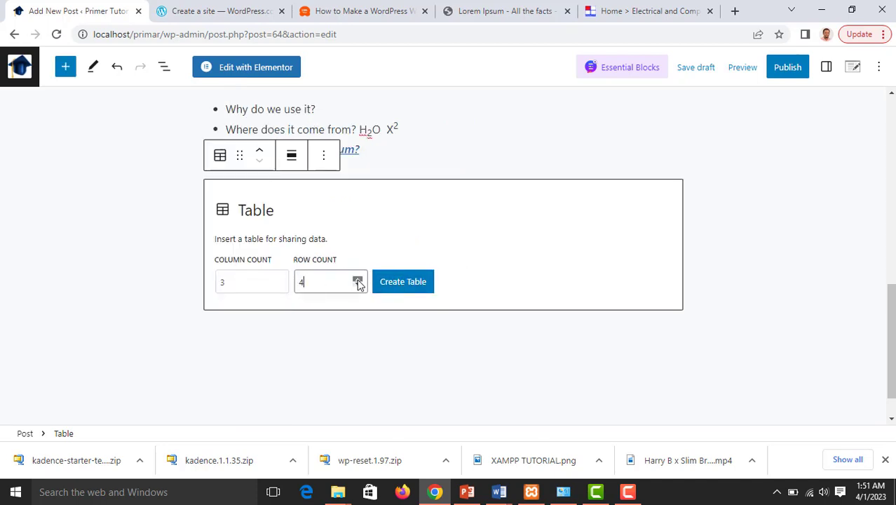
click(411, 288)
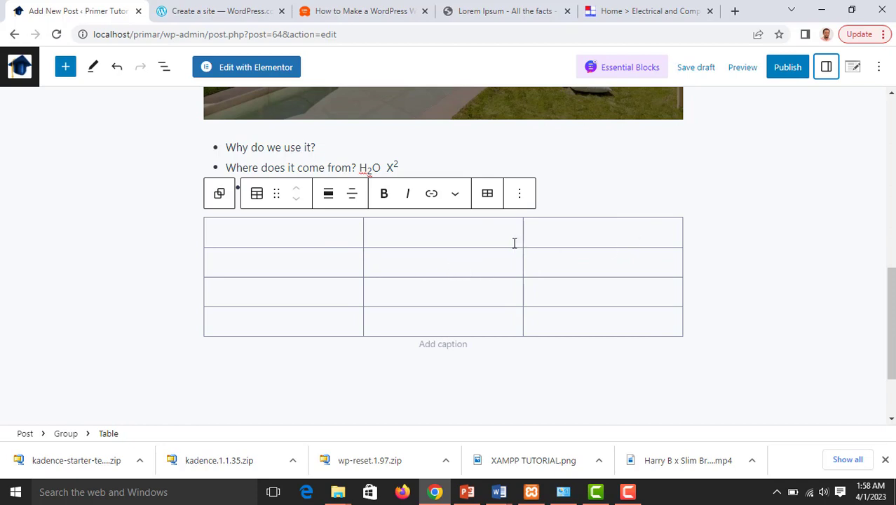
Clear test text from the first cell and enable Fixed width table cells
click(334, 231)
text(rr)
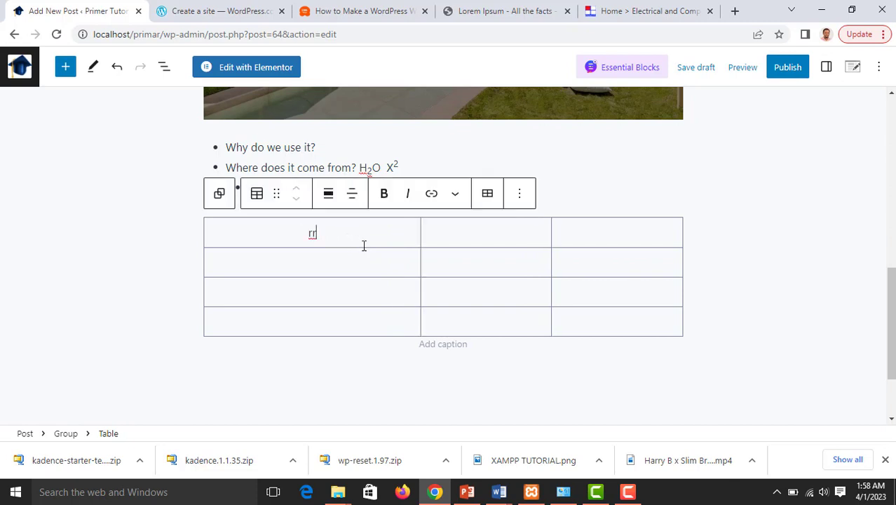
key(BackSpace)
key(BackSpace)
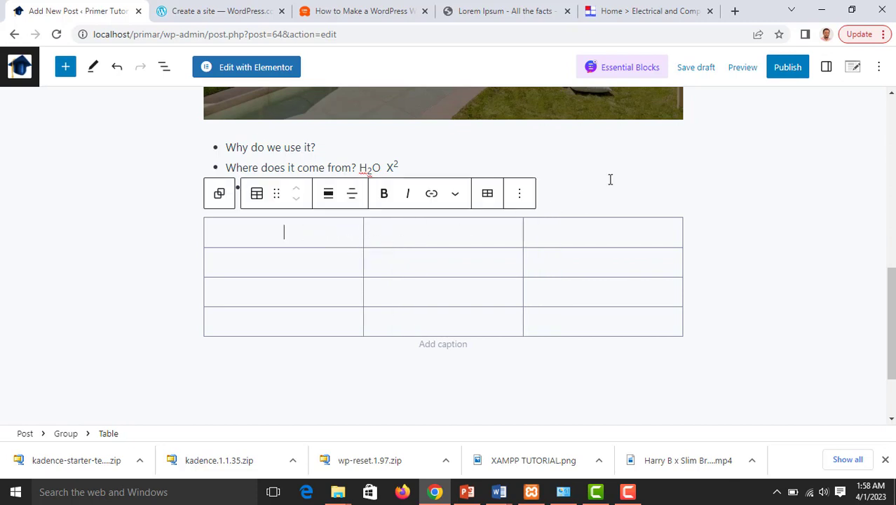
click(826, 67)
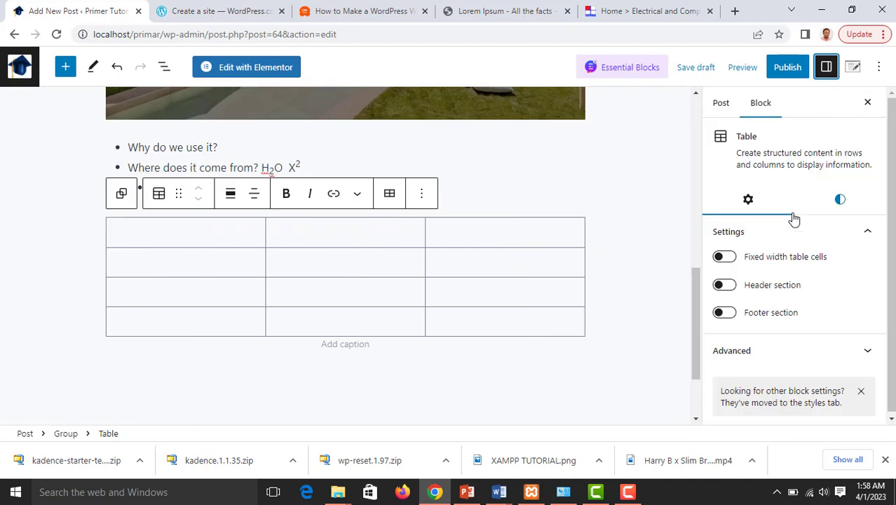
click(734, 262)
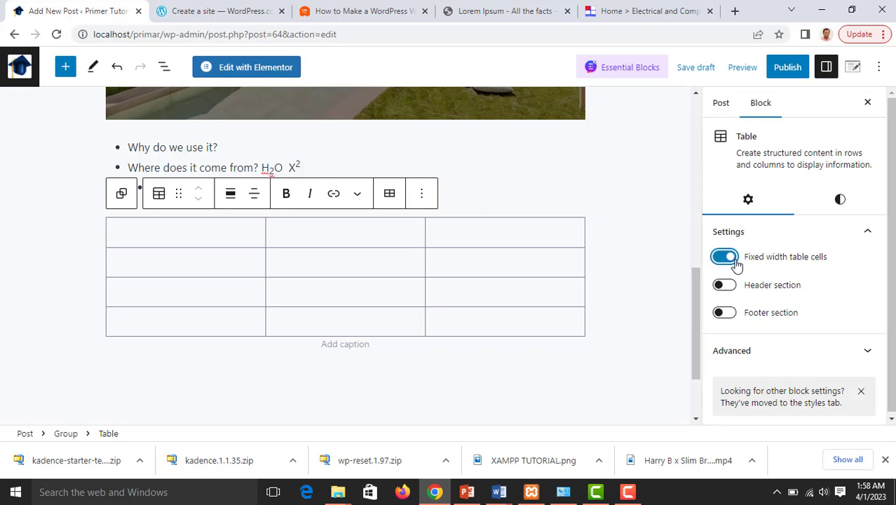
Fill the table's first row with ert5, rr and jj, plus another jj below
click(222, 233)
text(yyyy)
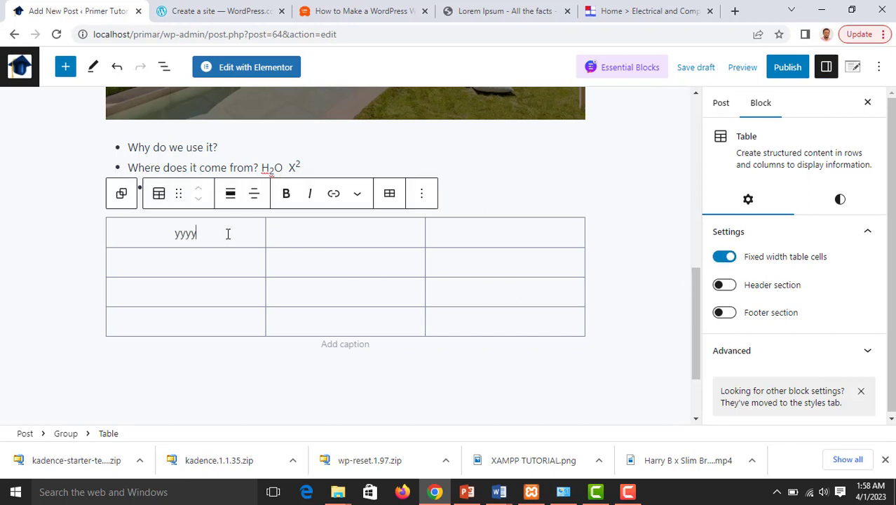
key(BackSpace)
key(BackSpace)
key(BackSpace)
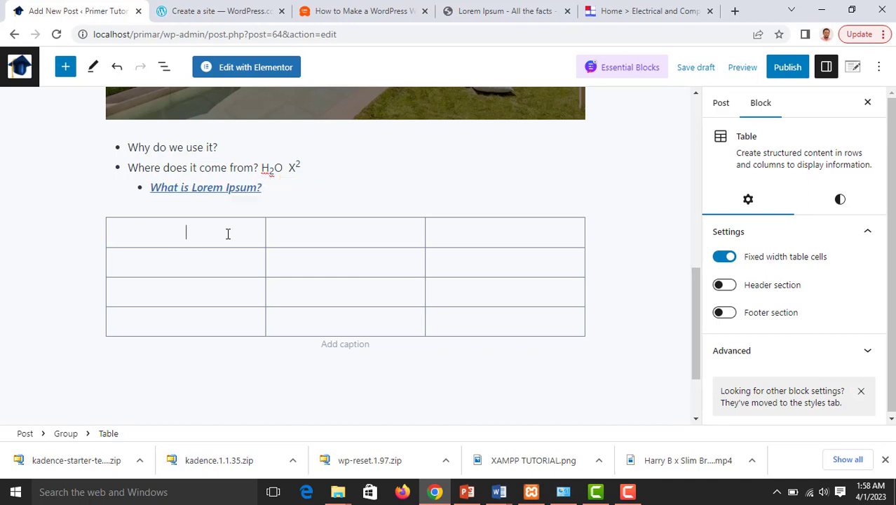
text(ert5)
click(310, 236)
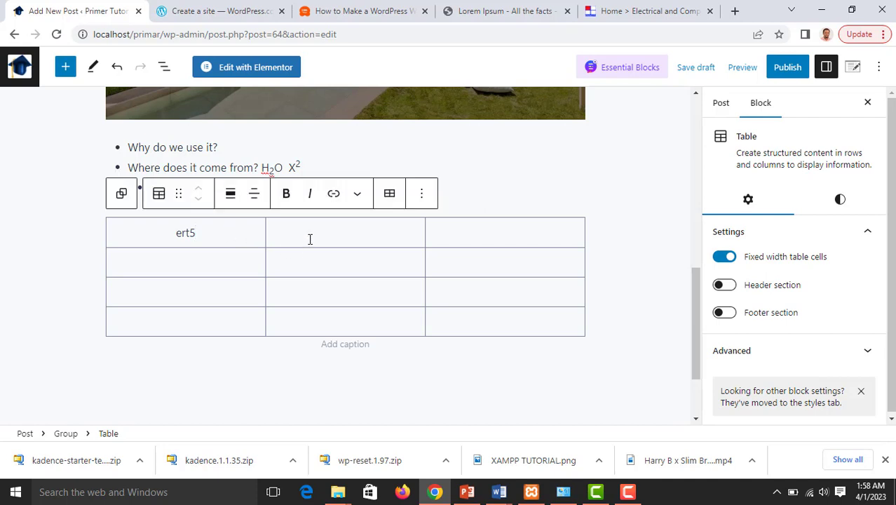
text(rr)
text(jj)
text(jj)
Look through the table block's options menu and the More rich-text formatting dropdown
click(421, 197)
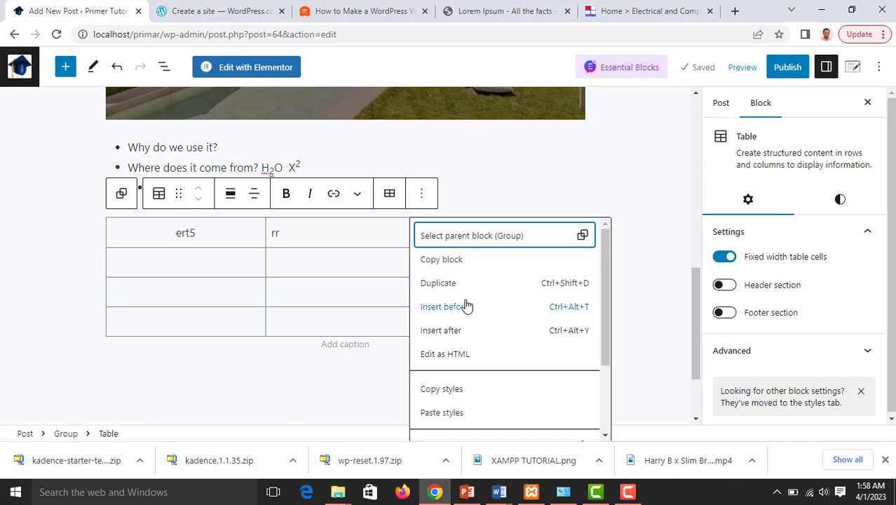
scroll(458, 350, down, 3)
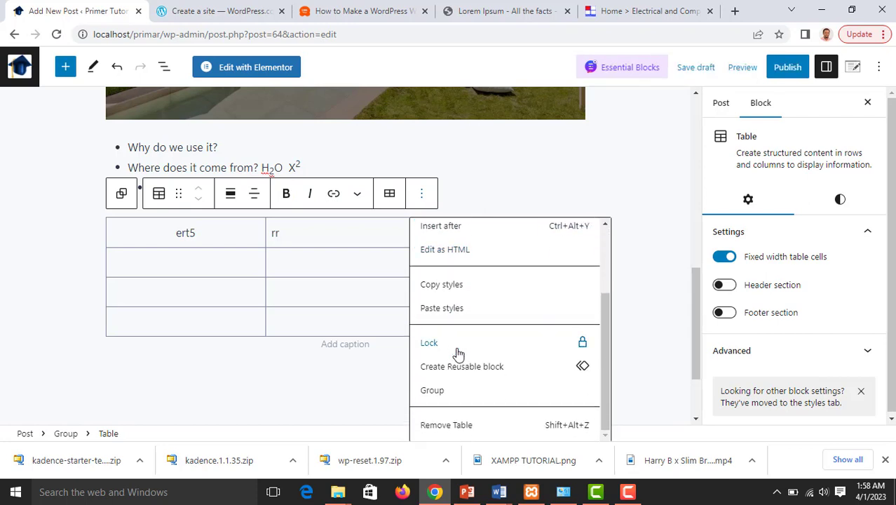
click(357, 197)
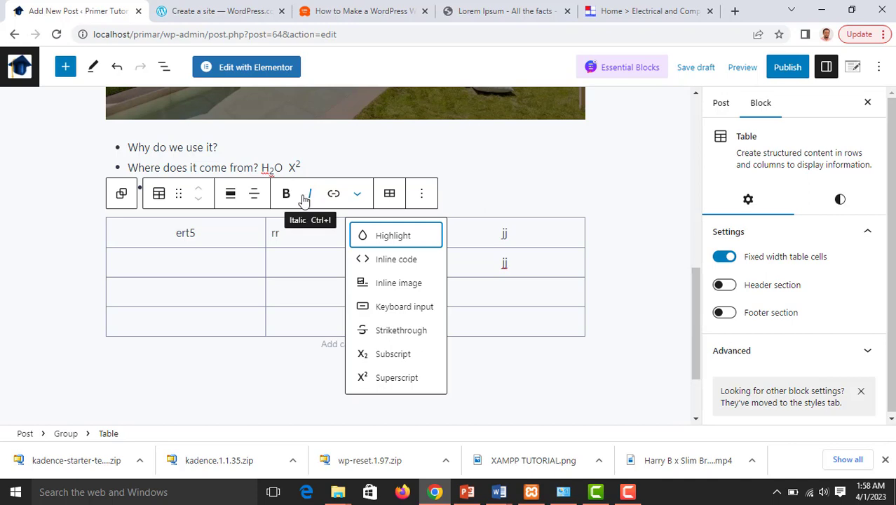
Left-align the text of the selected table cells
click(254, 197)
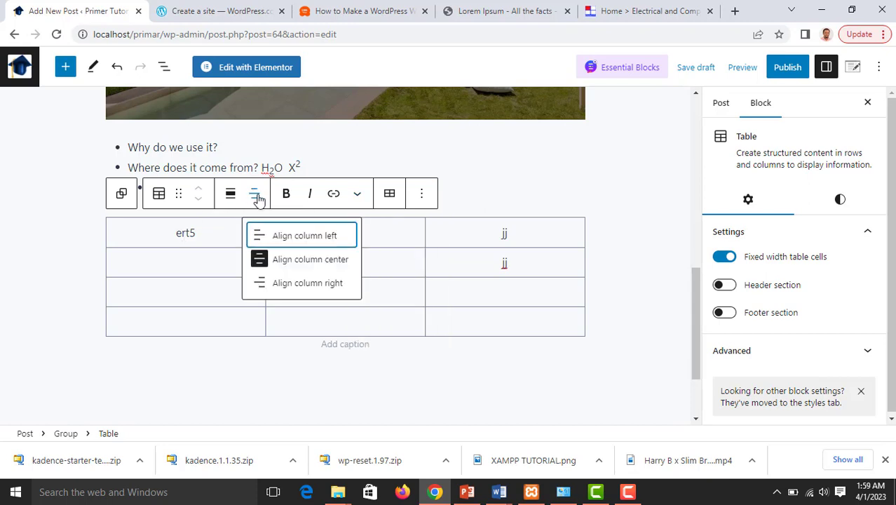
click(268, 235)
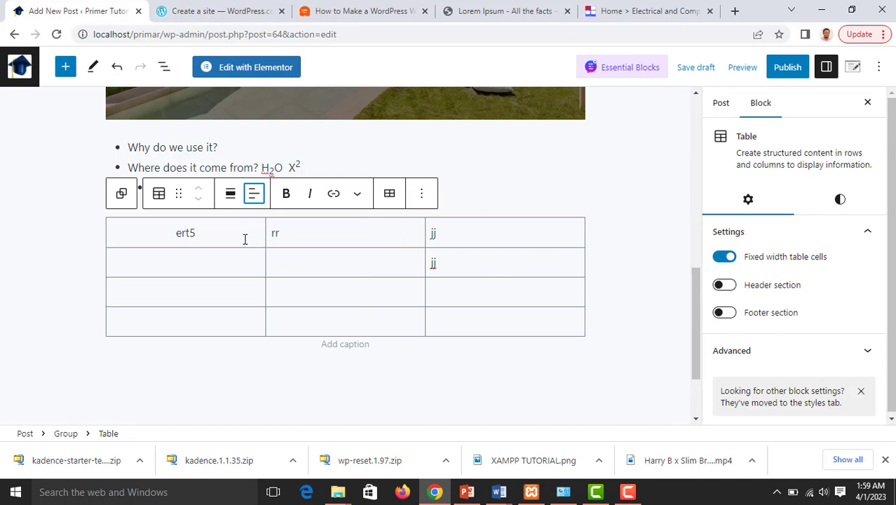
drag(221, 229, 219, 311)
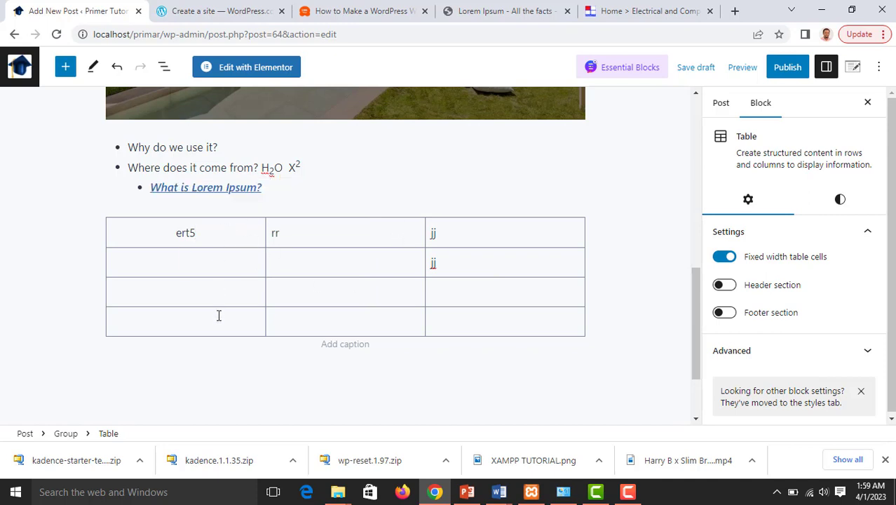
drag(150, 229, 218, 285)
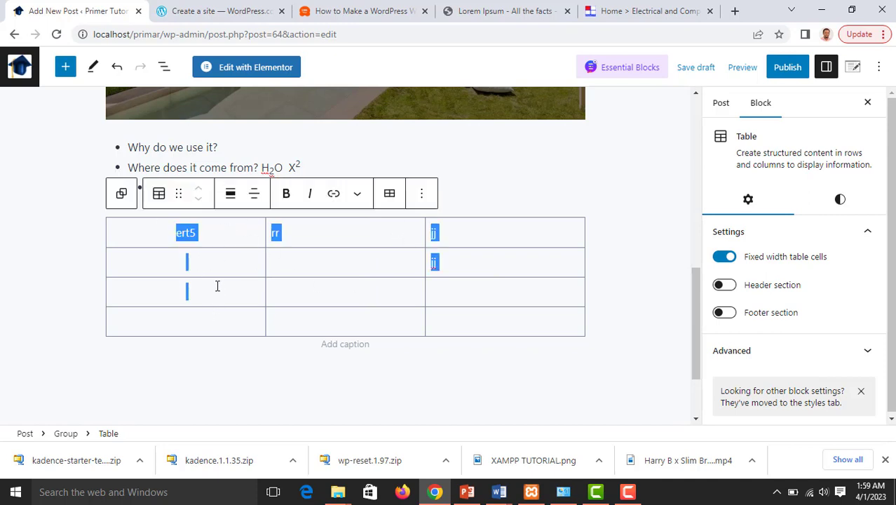
click(254, 194)
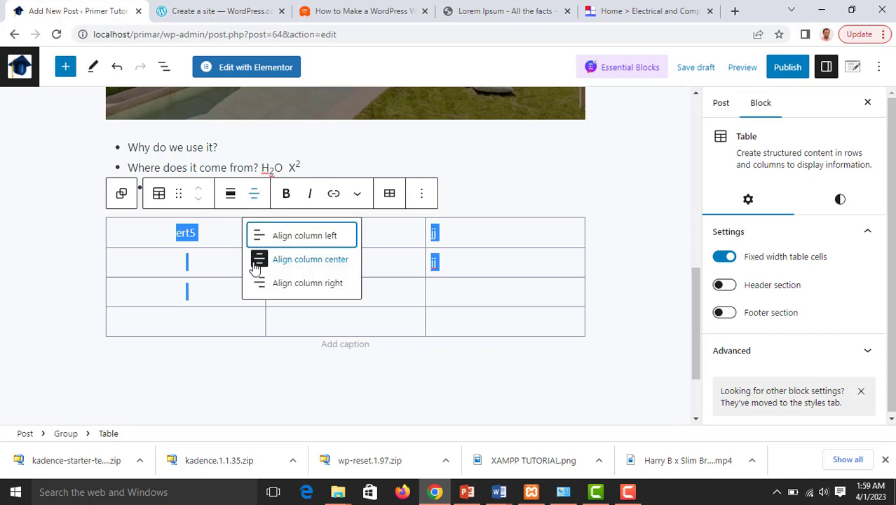
click(259, 238)
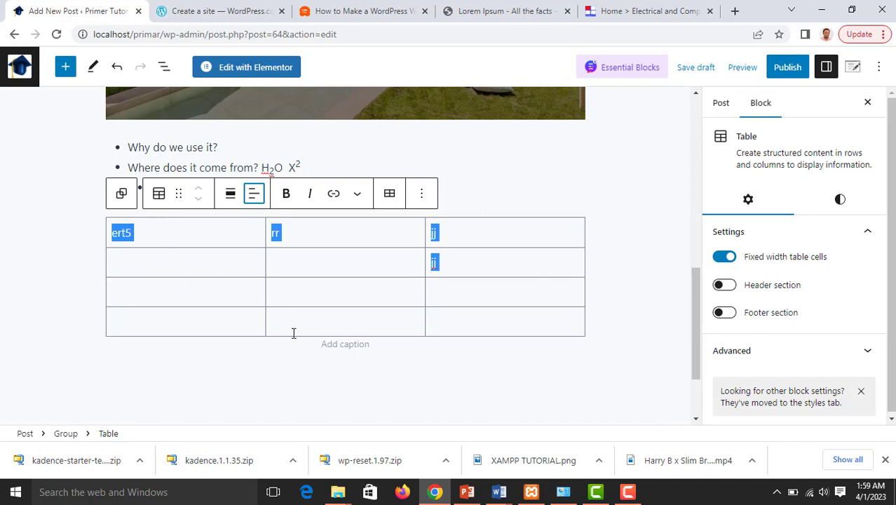
Add the caption 'Table 1' beneath the table
click(319, 345)
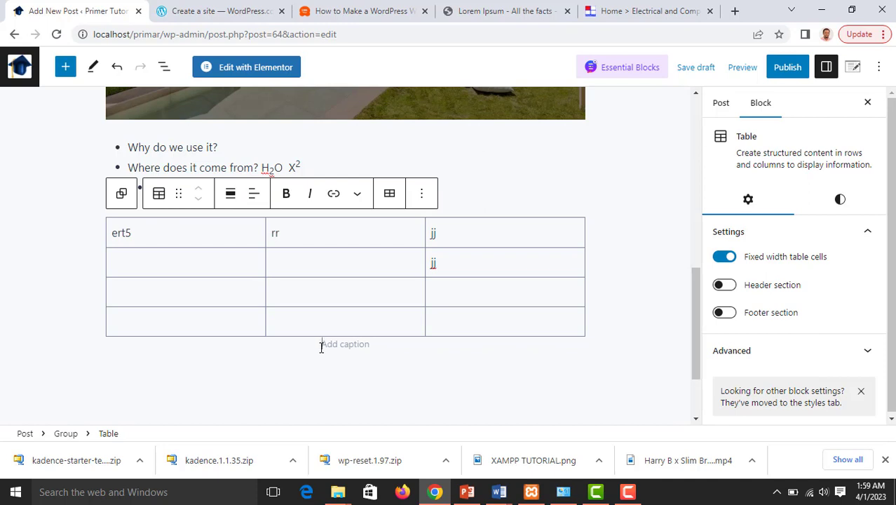
text(Tabl)
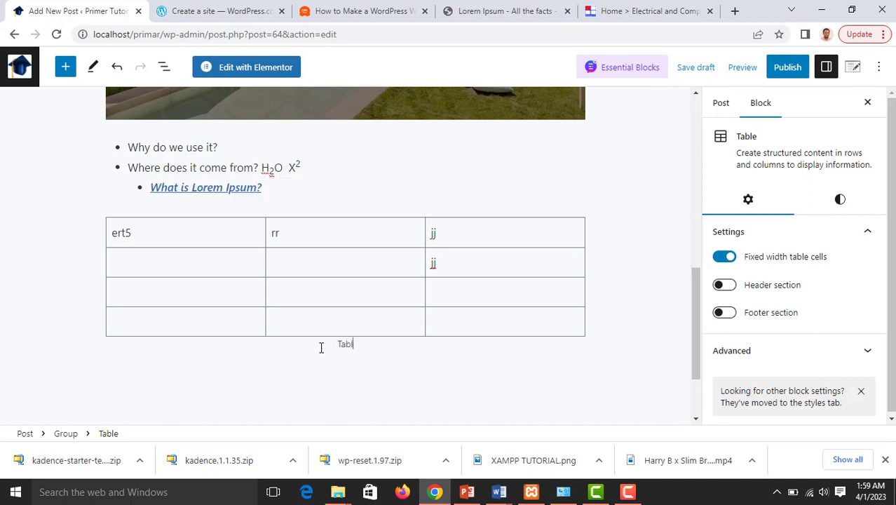
text(e 1)
scroll(515, 347, down, 1)
click(510, 324)
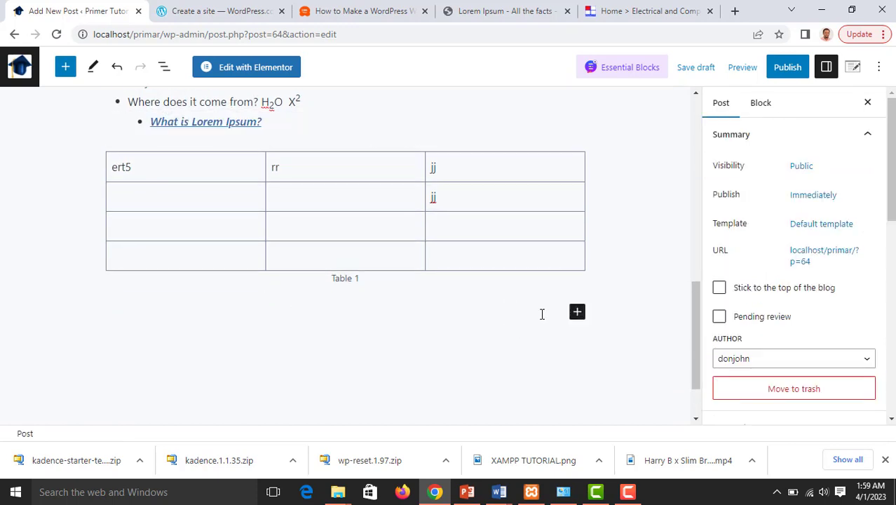
Add an empty Video block below Table 1 from the block library's Media section
click(576, 312)
scroll(609, 355, down, 2)
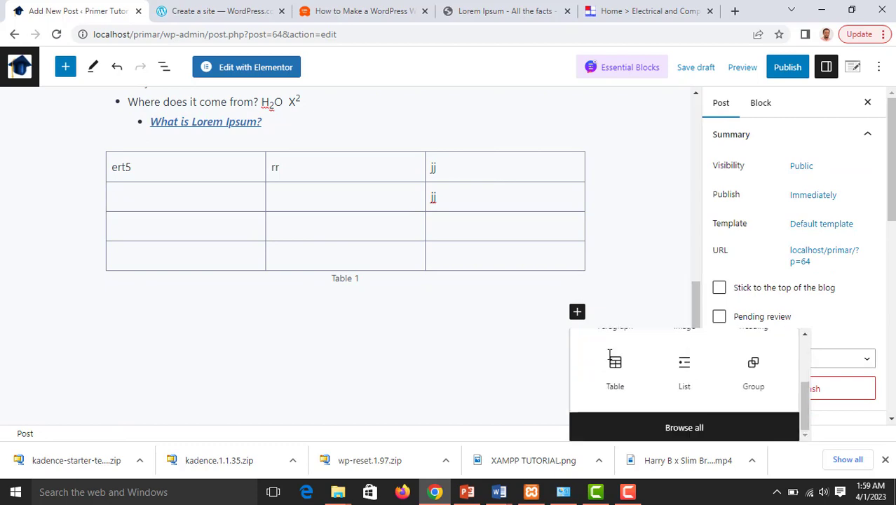
click(636, 430)
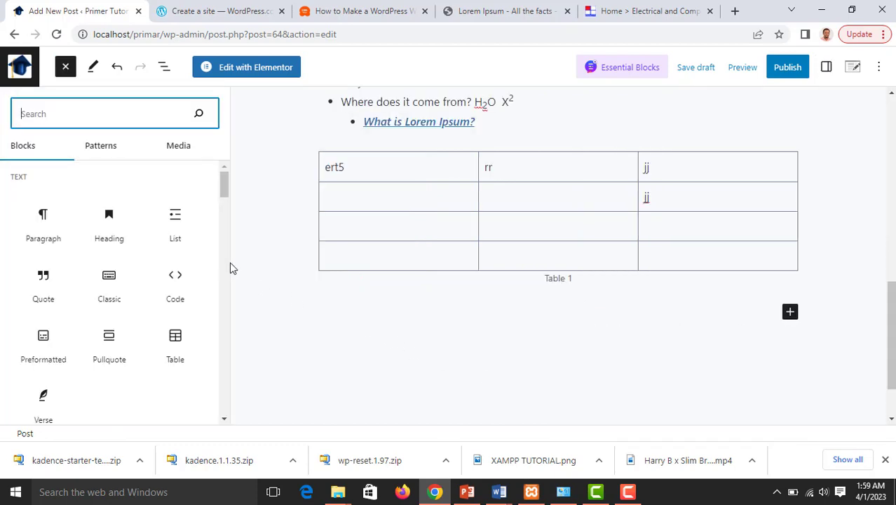
scroll(146, 296, down, 2)
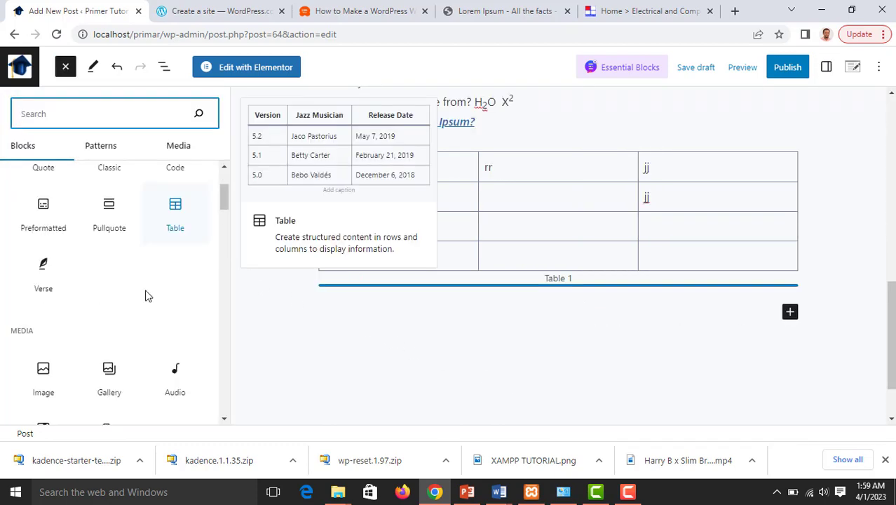
scroll(150, 263, down, 1)
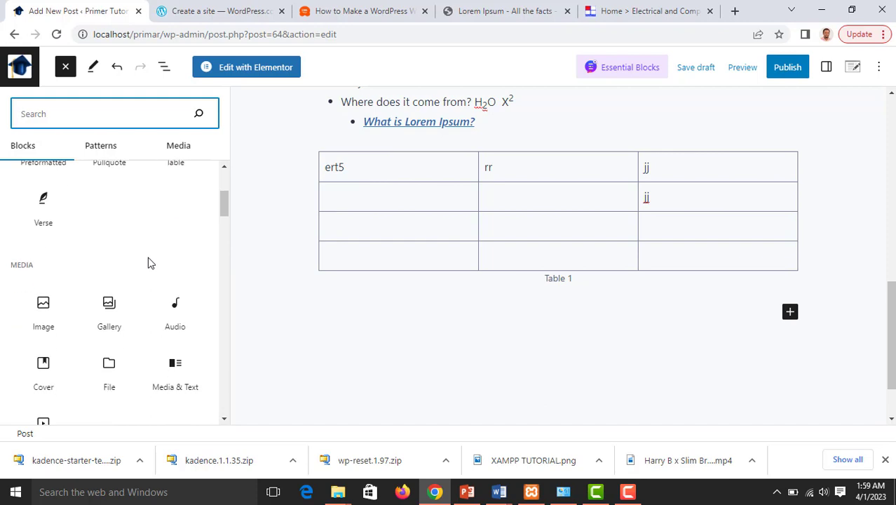
scroll(148, 261, down, 1)
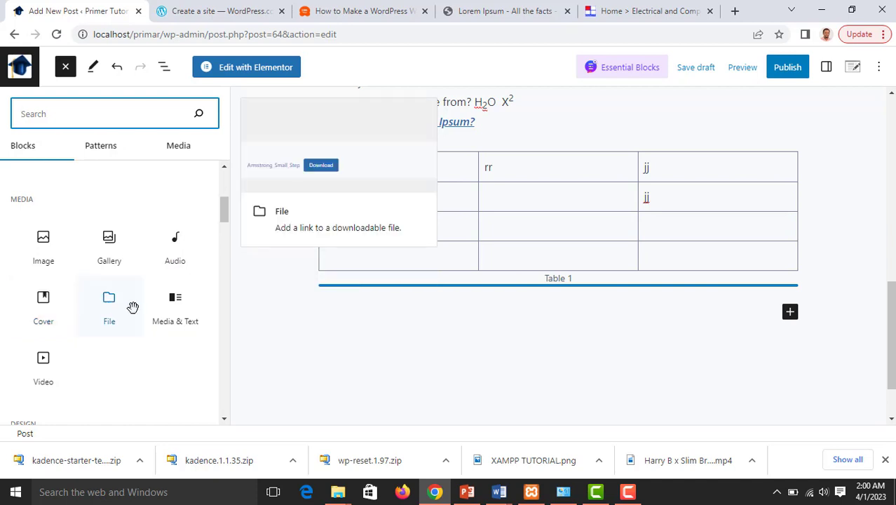
scroll(180, 313, down, 1)
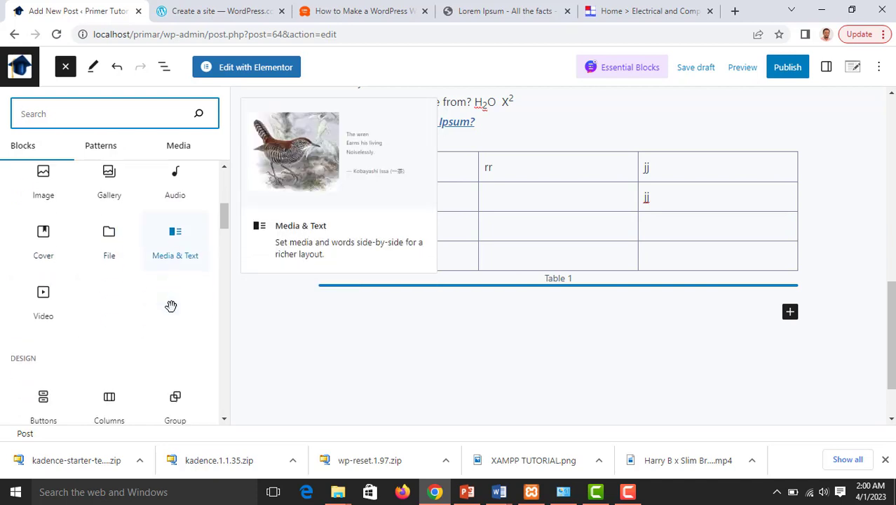
click(44, 293)
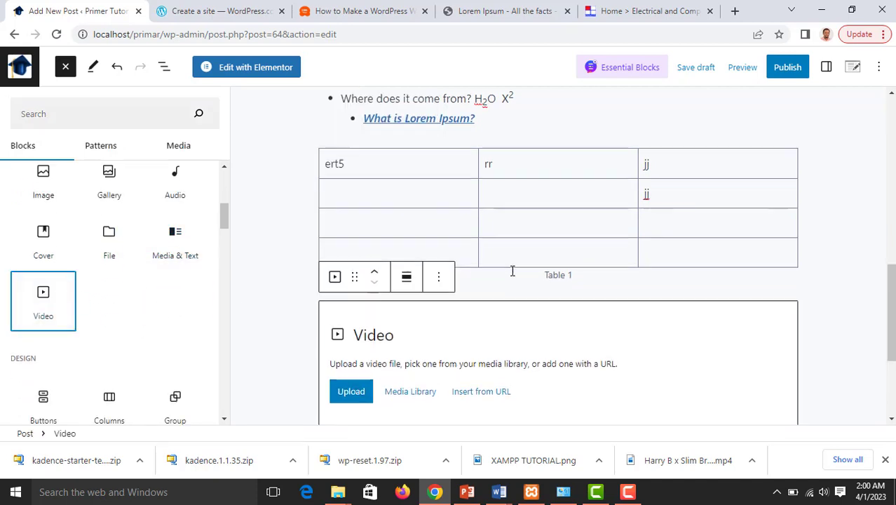
scroll(512, 269, down, 2)
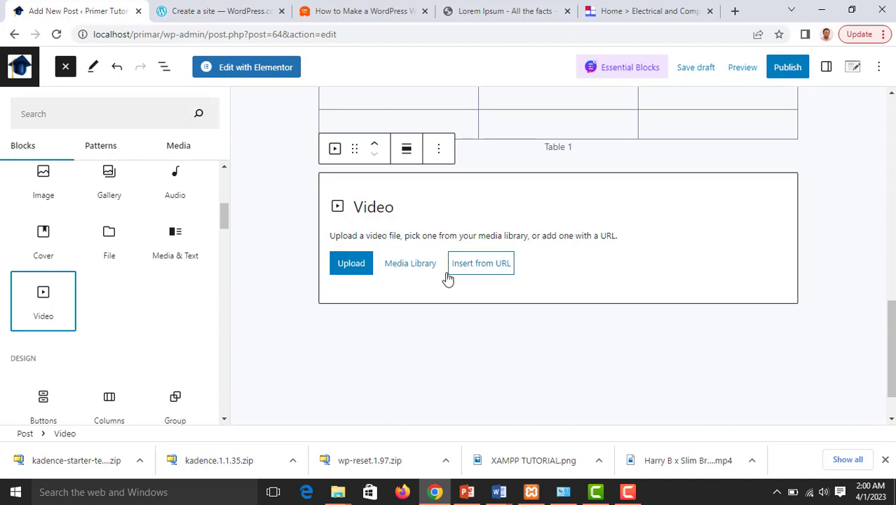
Close the block library and start uploading a video from the computer
click(356, 272)
click(249, 270)
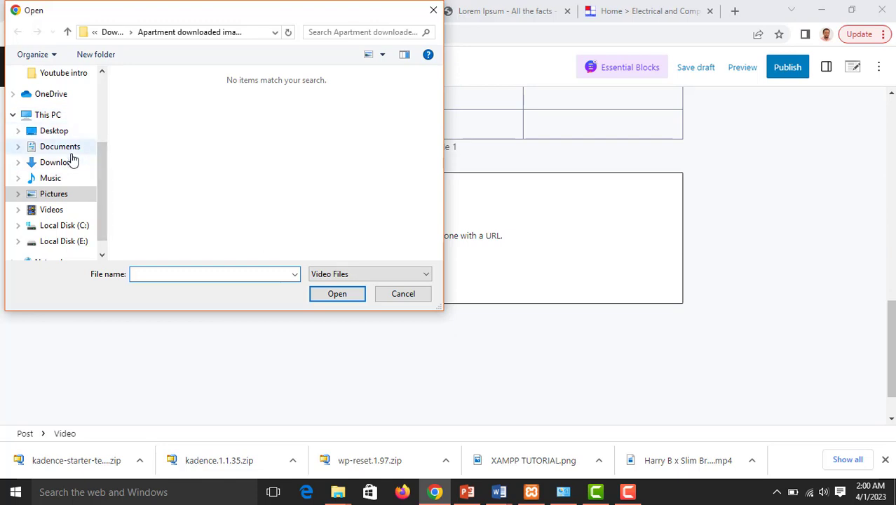
scroll(72, 166, down, 1)
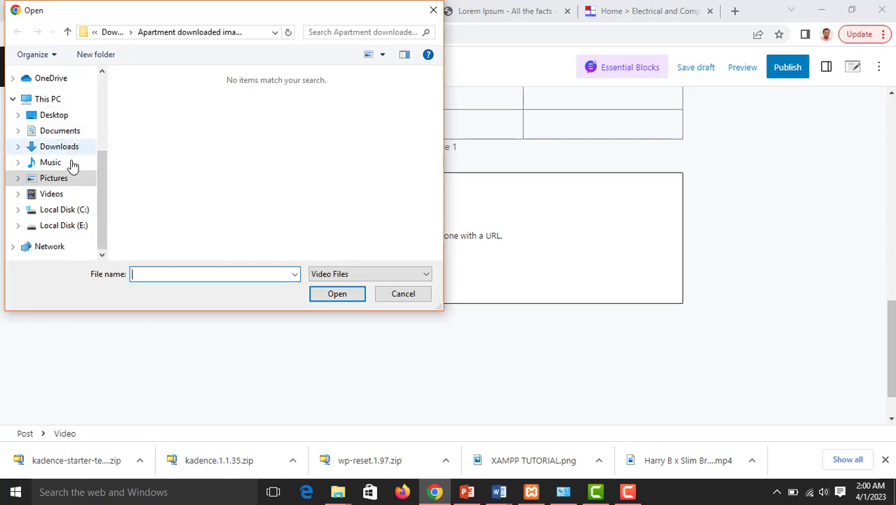
scroll(72, 164, up, 3)
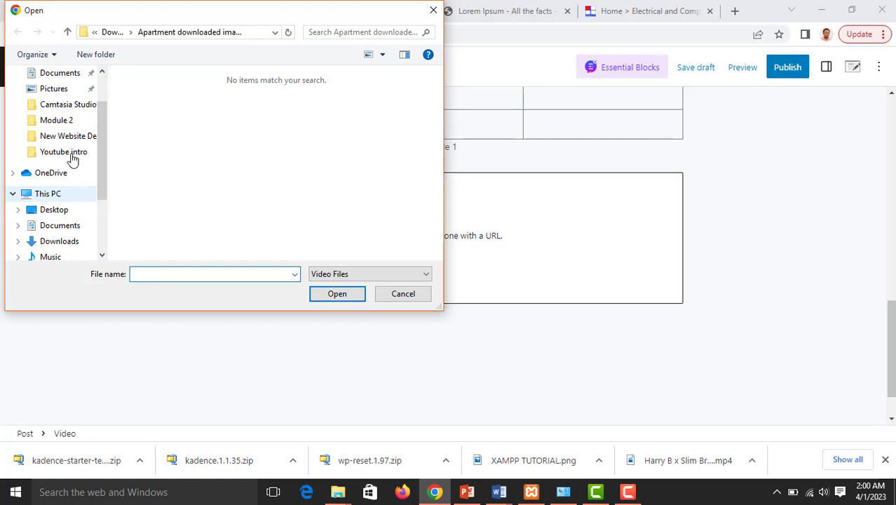
Upload 'Ankara styles 22' from Camtasia Studio > Red Velvet Videos > Ankara styles 2
click(74, 105)
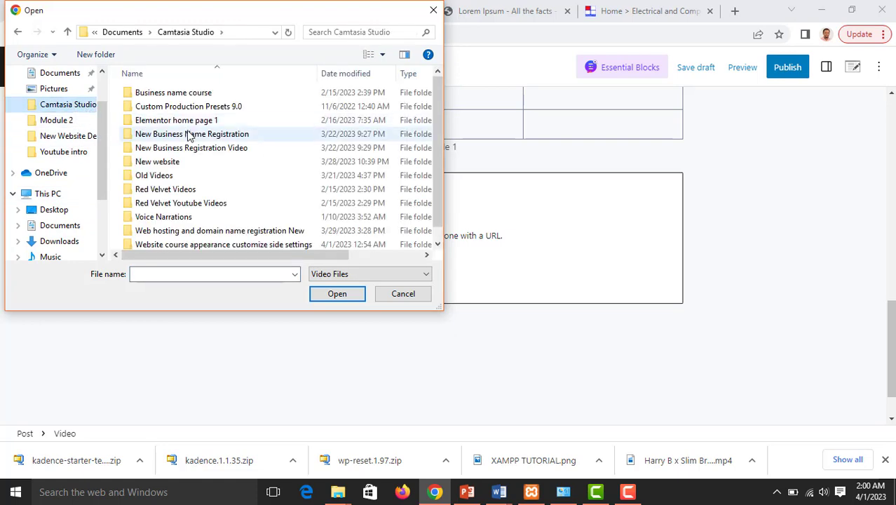
double_click(174, 192)
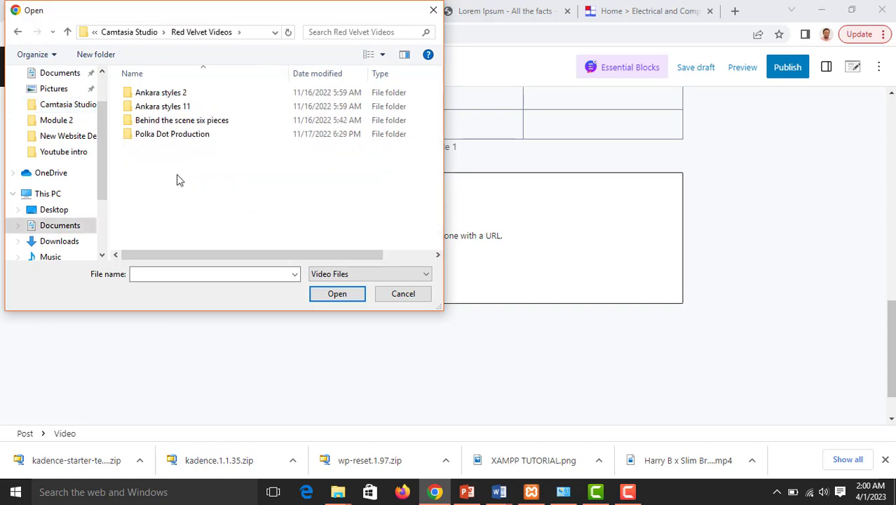
double_click(168, 92)
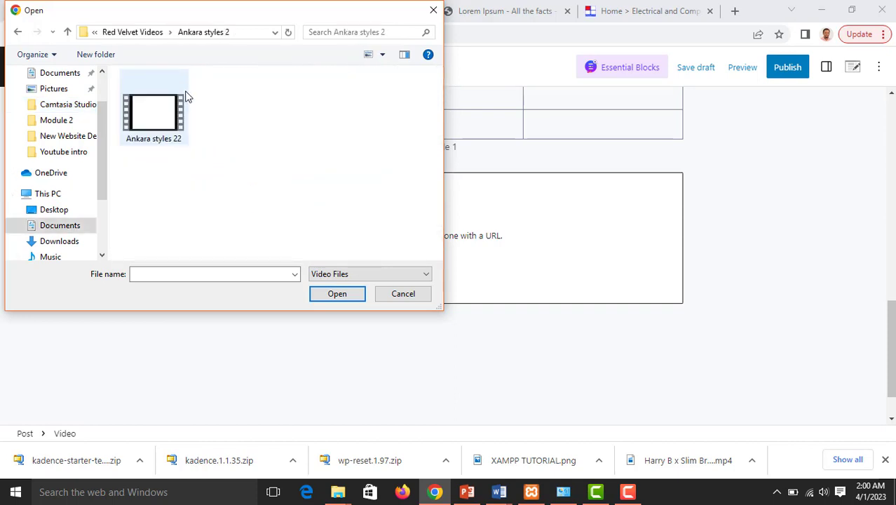
click(164, 132)
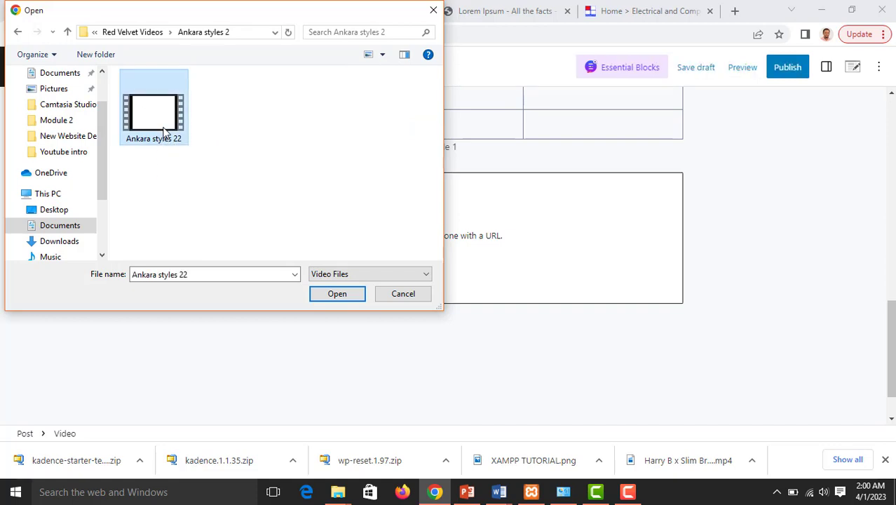
right_click(169, 122)
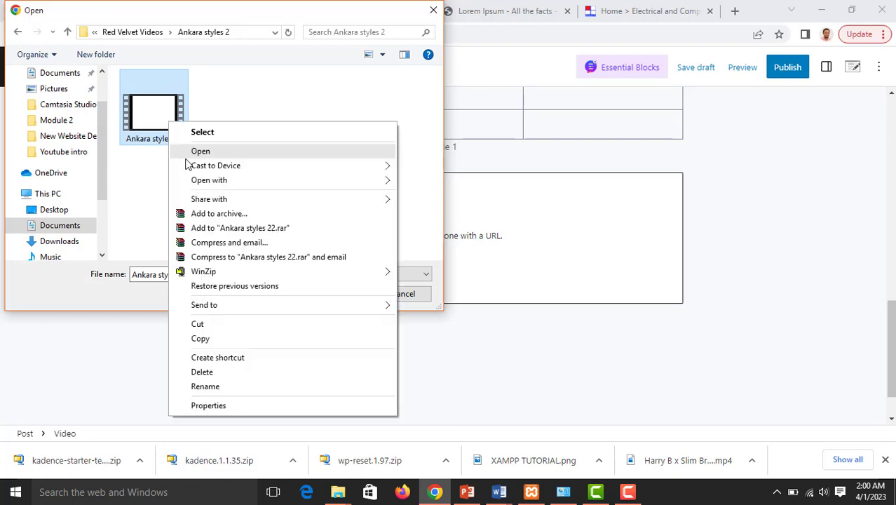
click(205, 407)
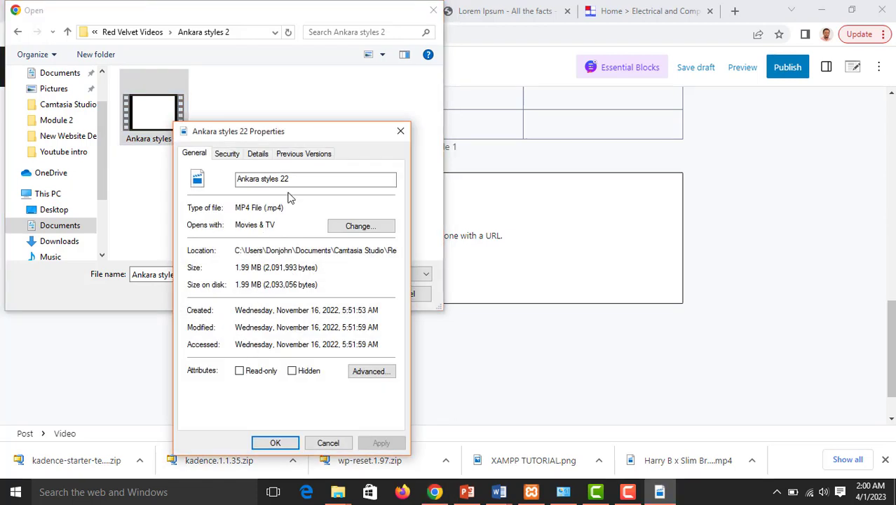
click(399, 131)
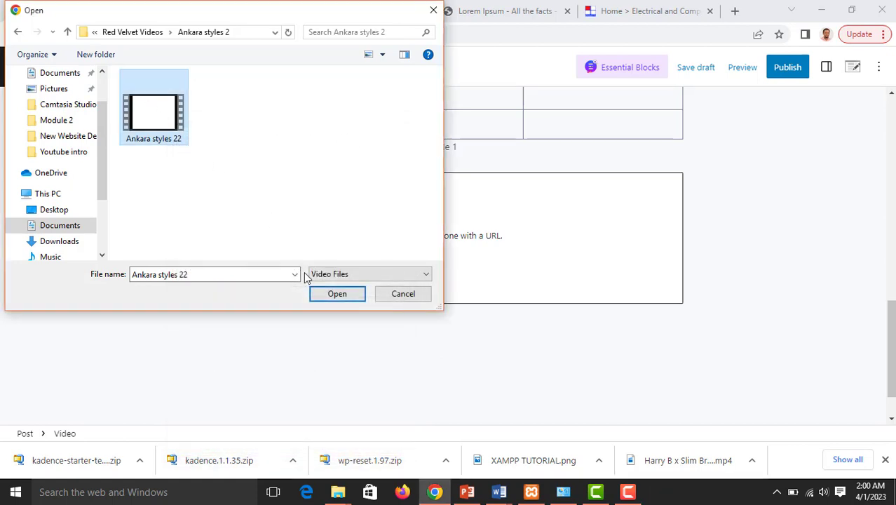
click(328, 300)
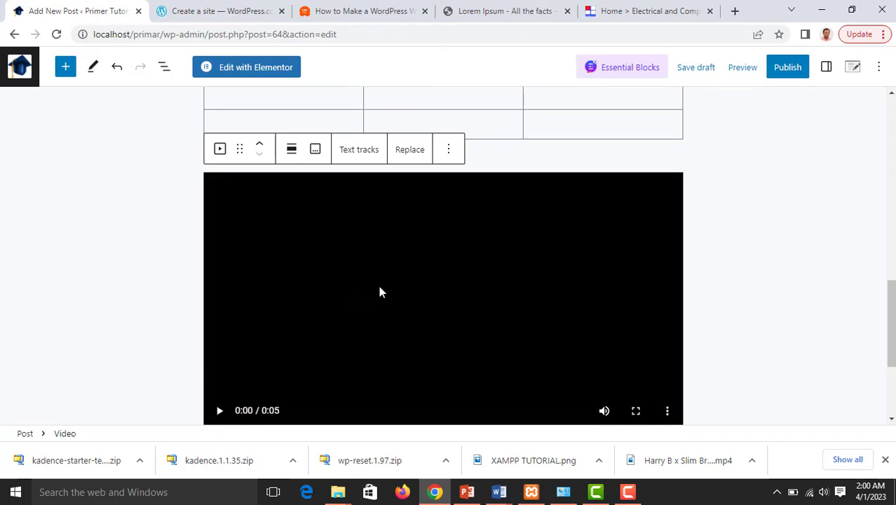
scroll(380, 287, down, 1)
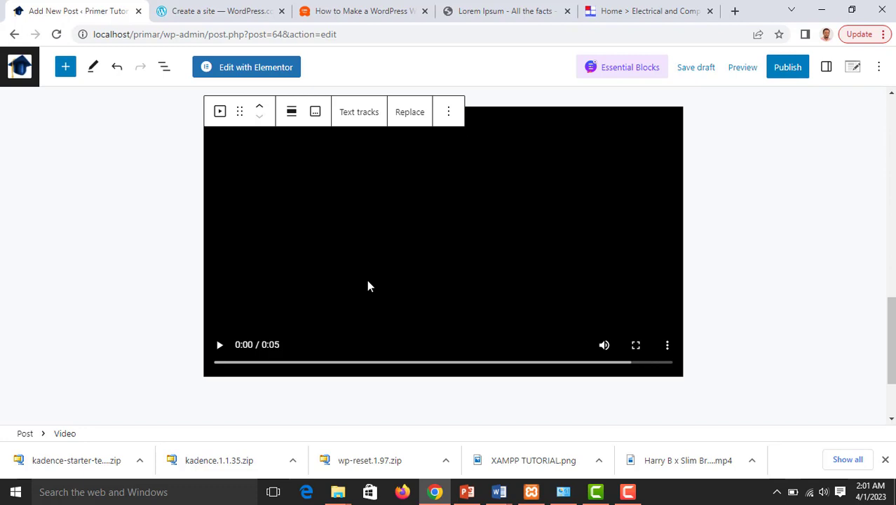
click(220, 346)
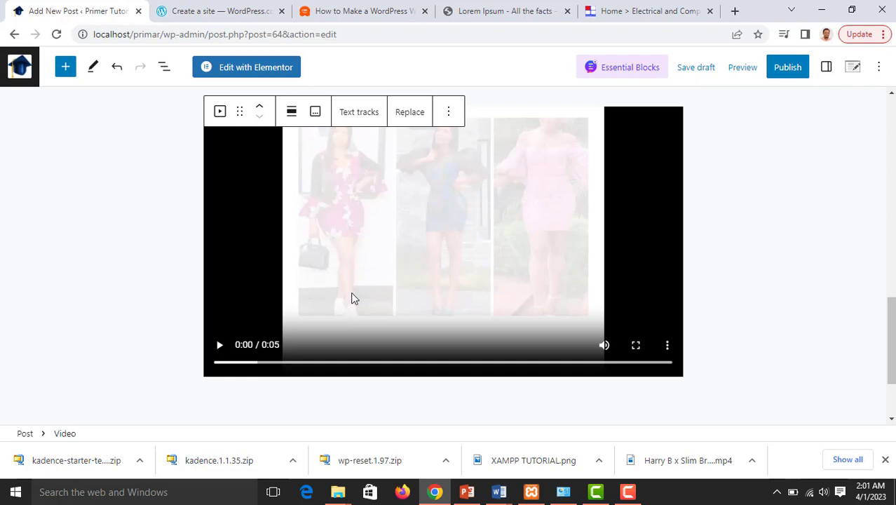
click(604, 344)
click(220, 346)
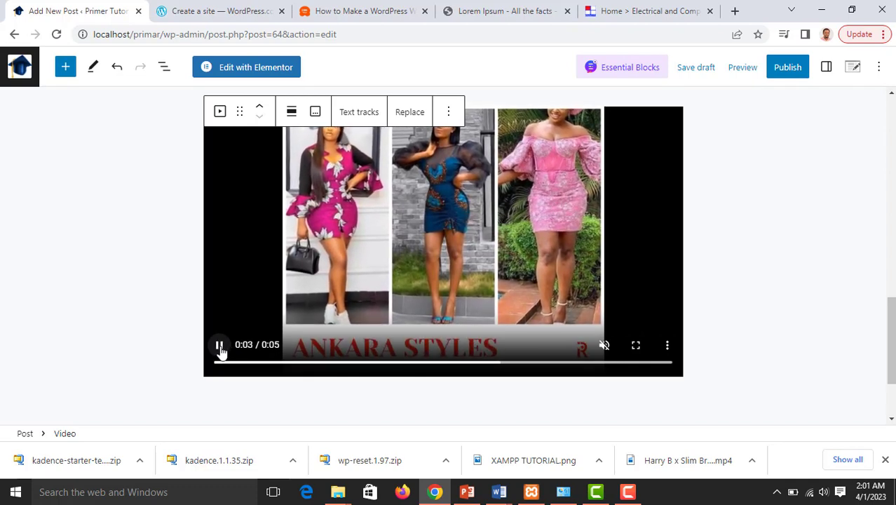
click(222, 351)
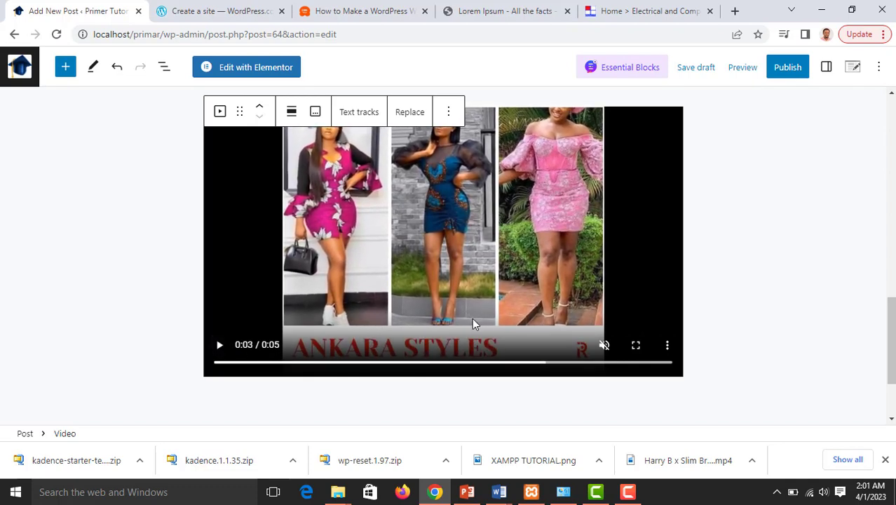
click(666, 345)
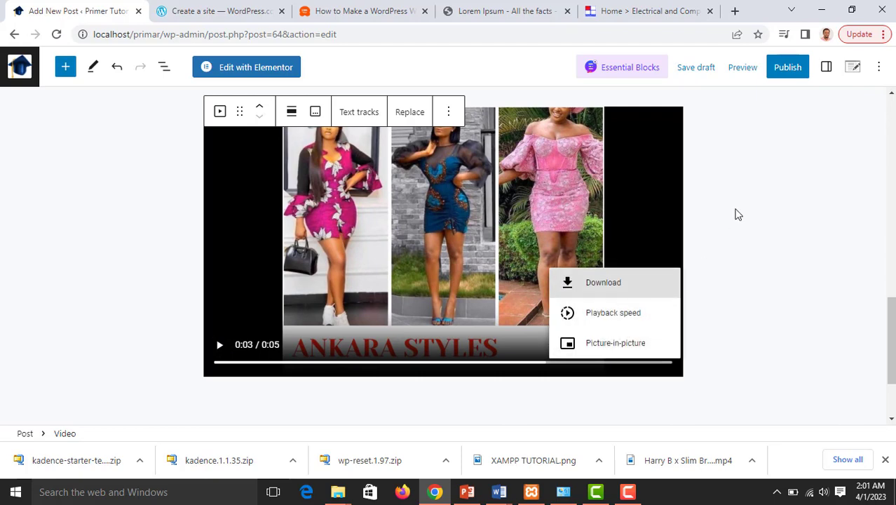
scroll(673, 251, up, 1)
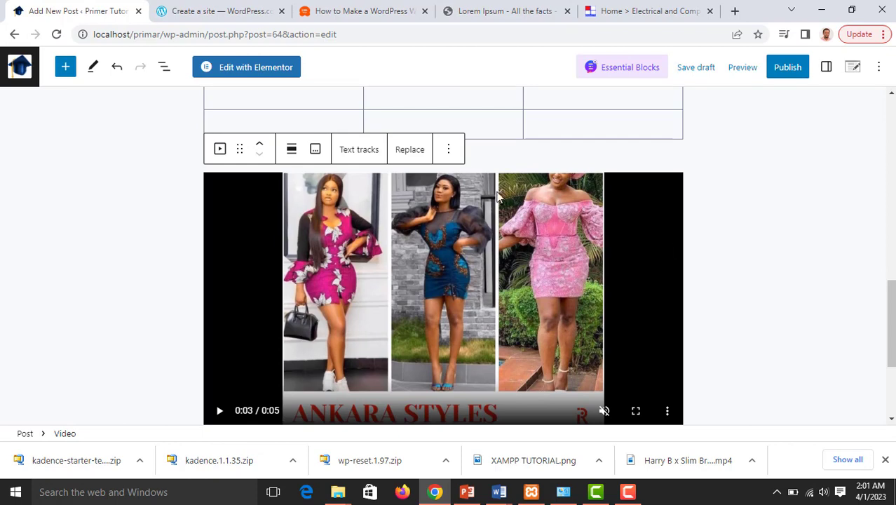
click(450, 151)
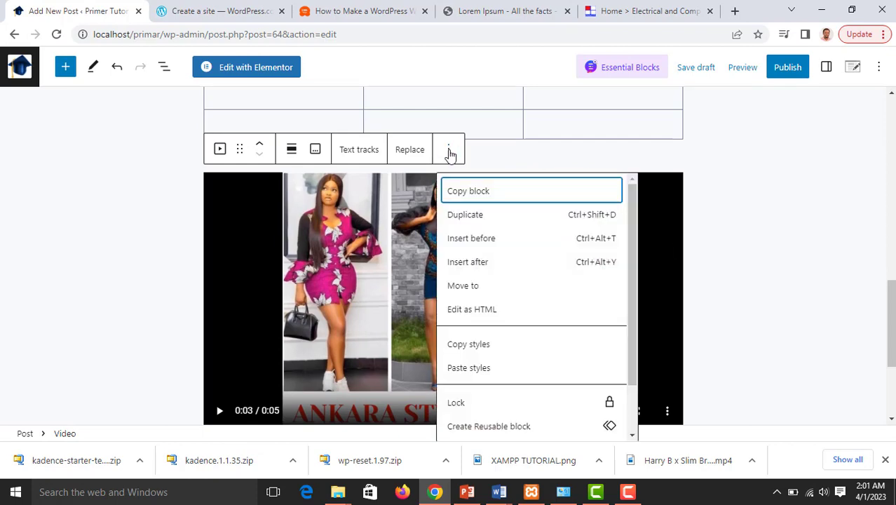
scroll(500, 211, down, 1)
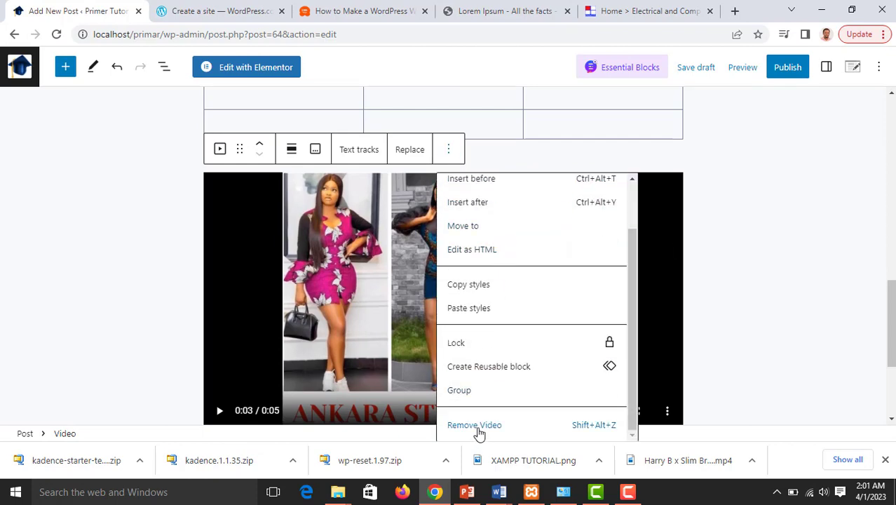
Replace the old video with a fresh Video block below Table 1 and open its Media Library
click(481, 429)
click(652, 289)
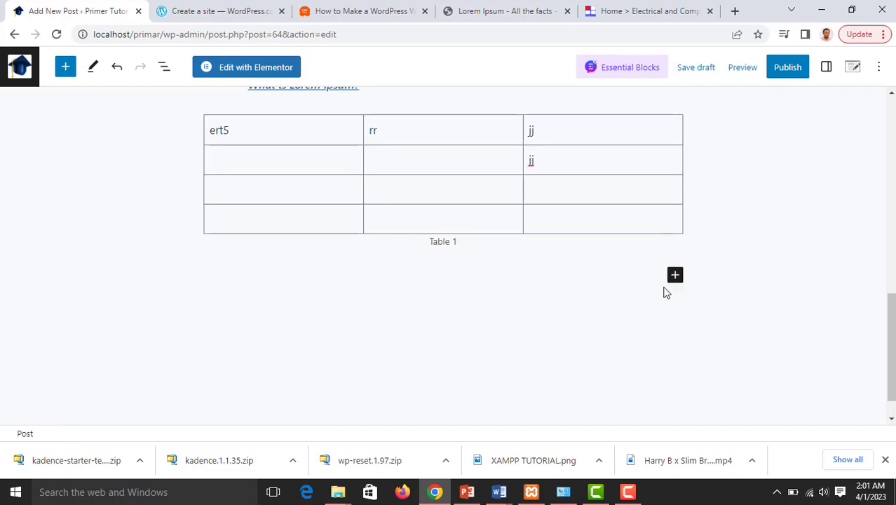
click(677, 276)
scroll(522, 315, down, 1)
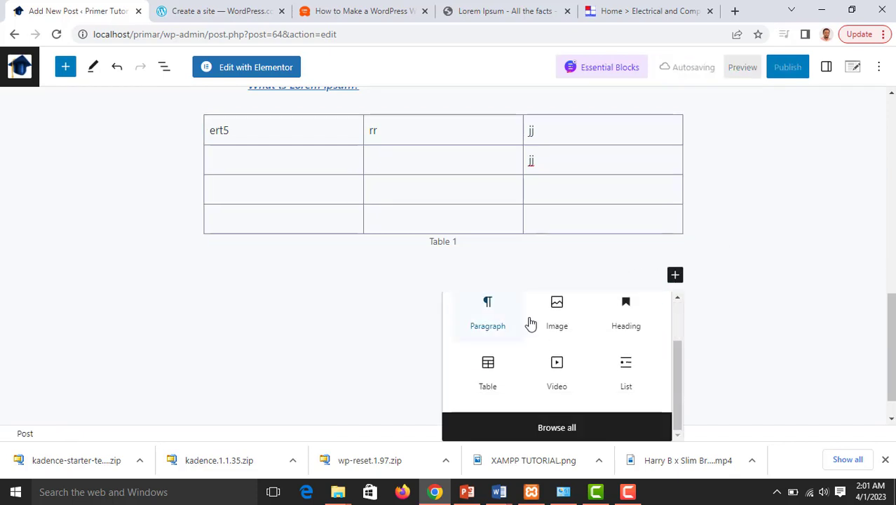
click(555, 362)
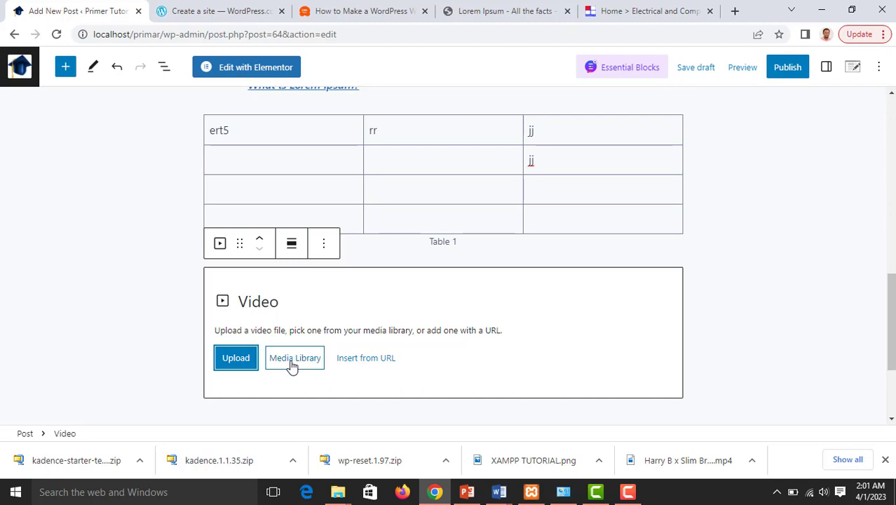
click(293, 364)
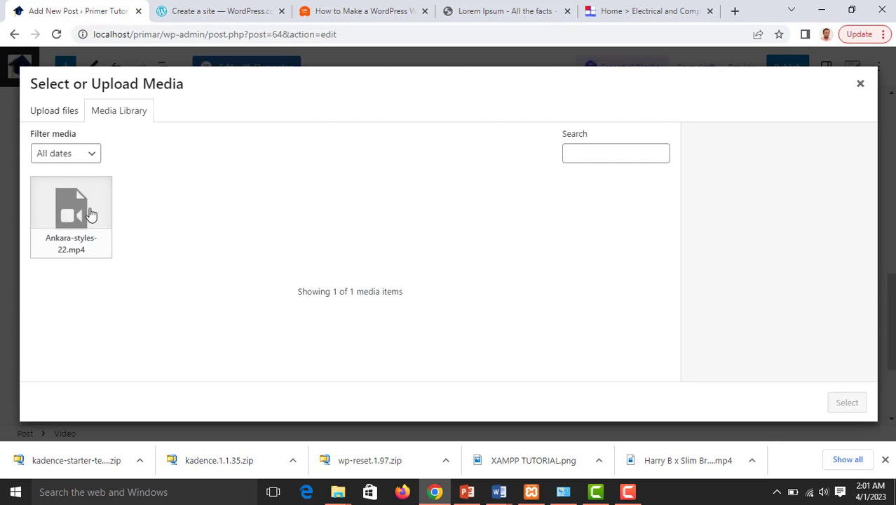
Start a fresh upload of the Ankara styles 22 video, then cancel it and close the media window
click(63, 112)
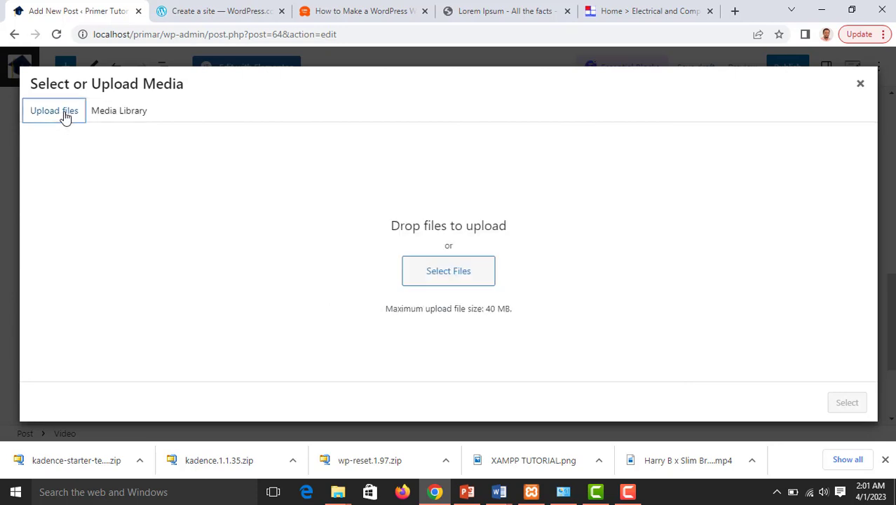
click(446, 273)
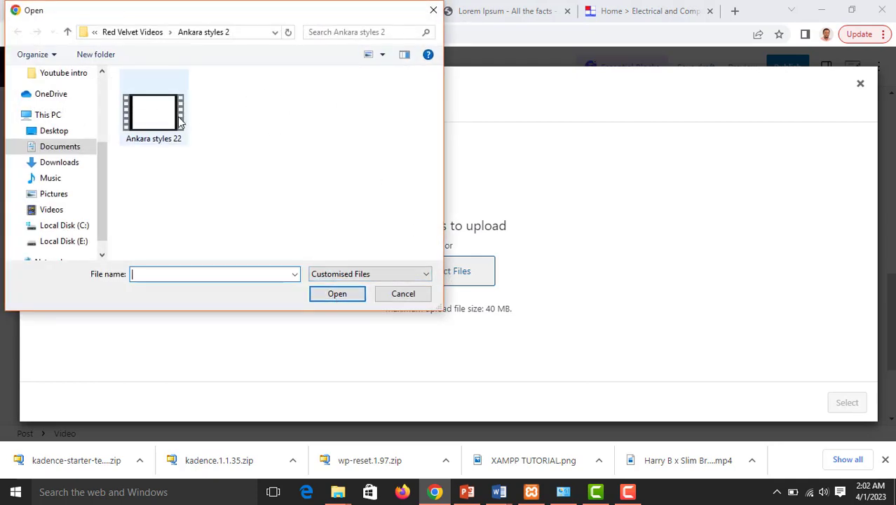
click(168, 122)
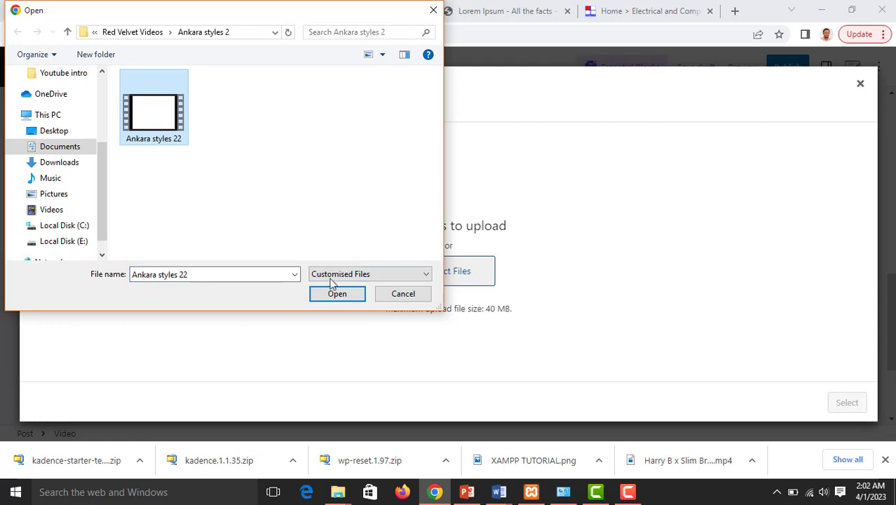
click(433, 10)
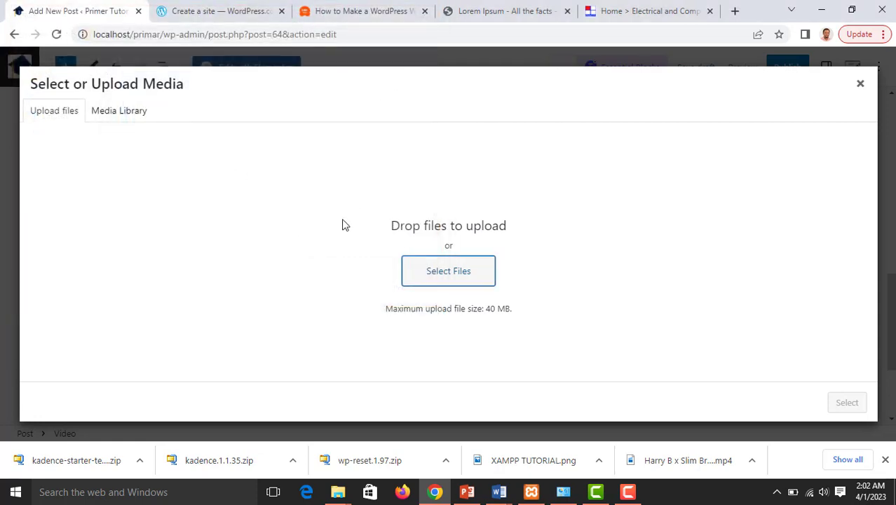
click(860, 83)
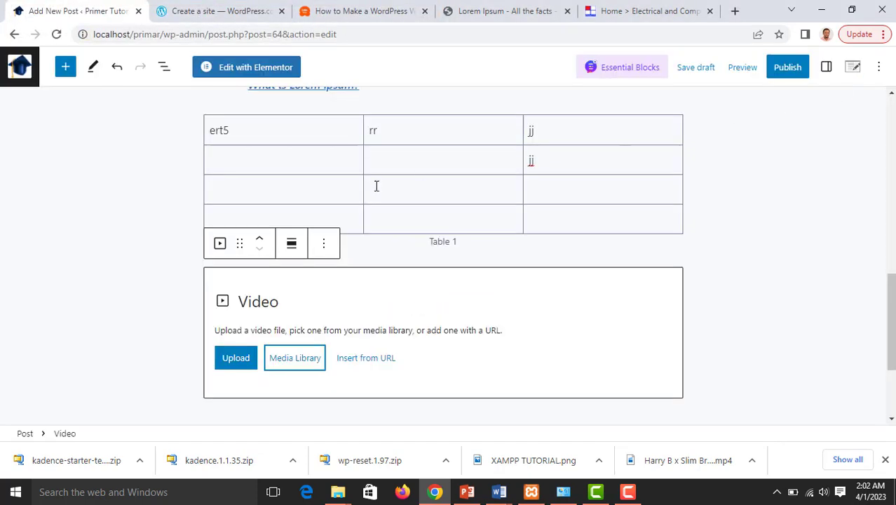
Insert Ankara-styles-22.mp4 from the Media Library into the Video block
click(308, 361)
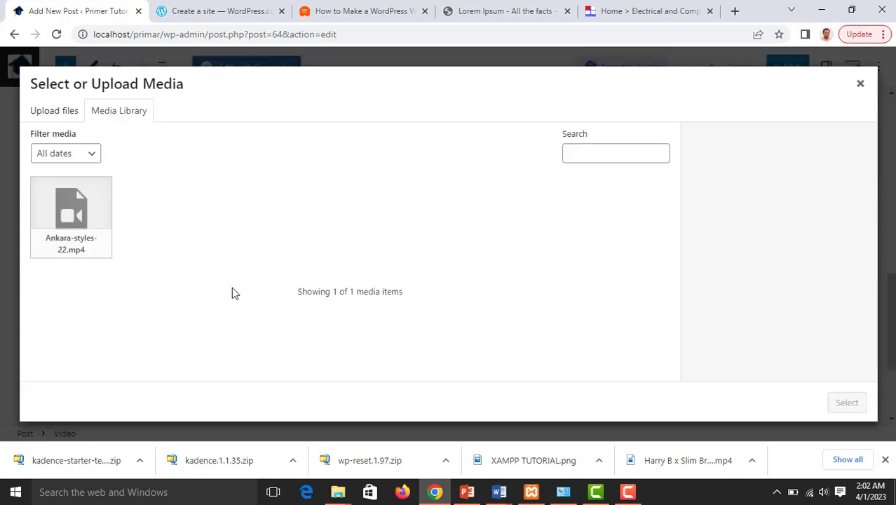
click(80, 221)
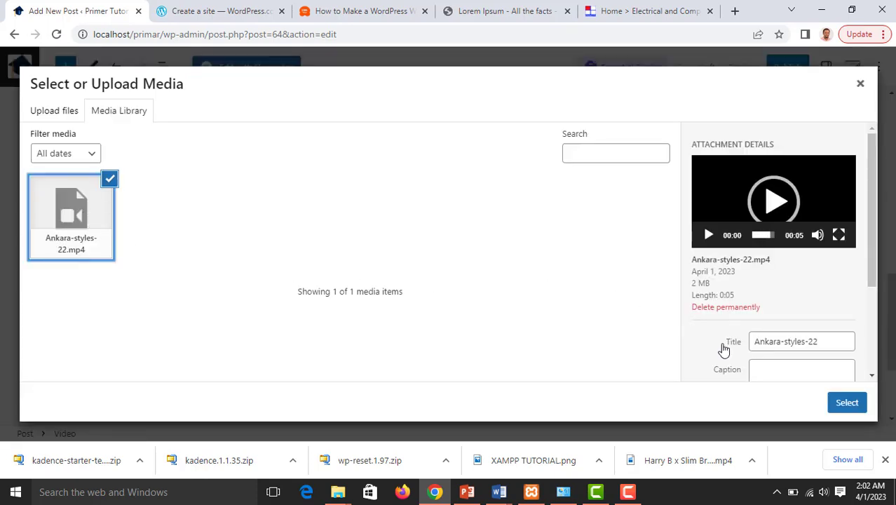
click(844, 403)
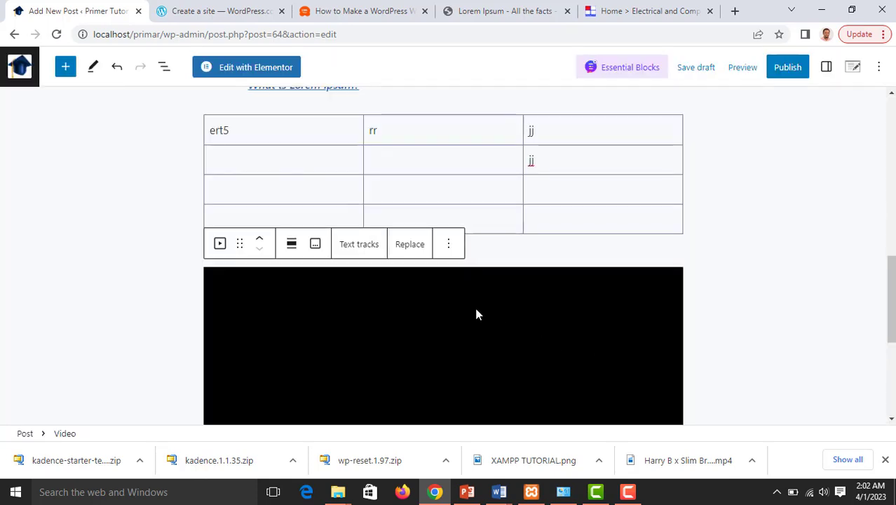
Add a second Video block below the first, set to embed from a URL, and open a new browser tab
scroll(476, 314, down, 3)
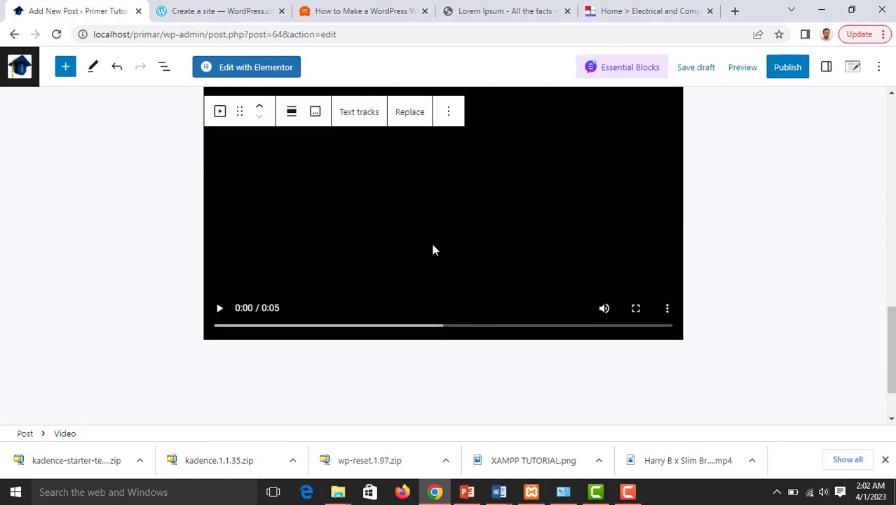
scroll(429, 261, up, 2)
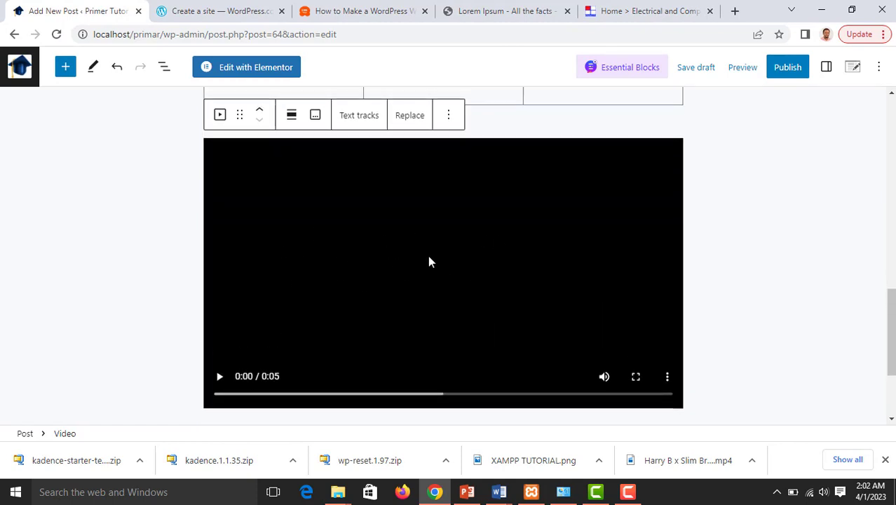
scroll(442, 235, down, 3)
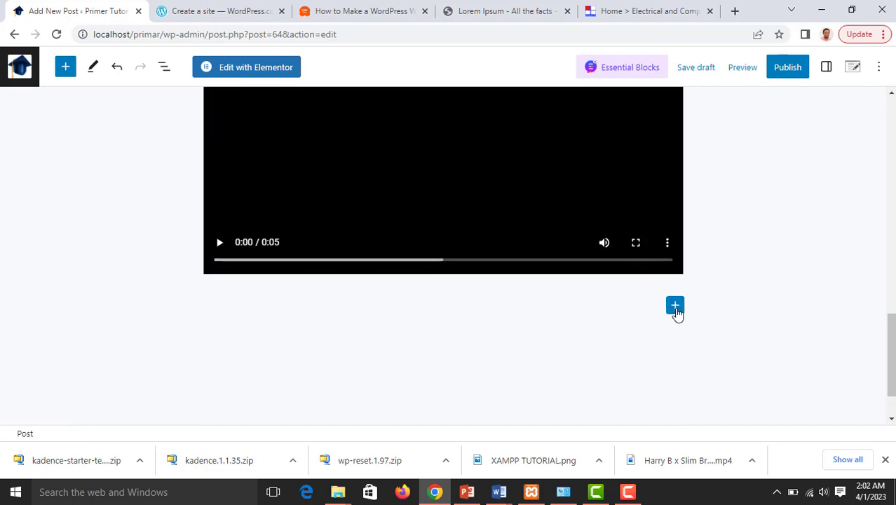
click(674, 305)
scroll(566, 344, down, 2)
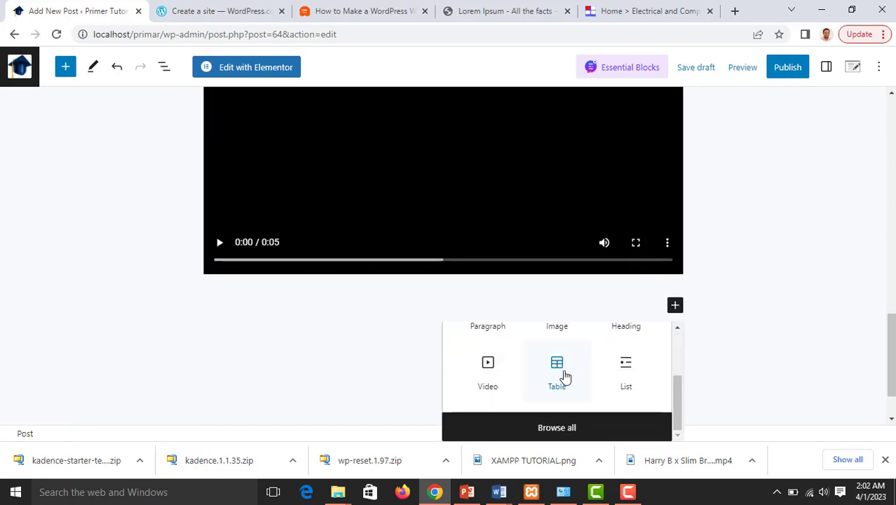
click(492, 364)
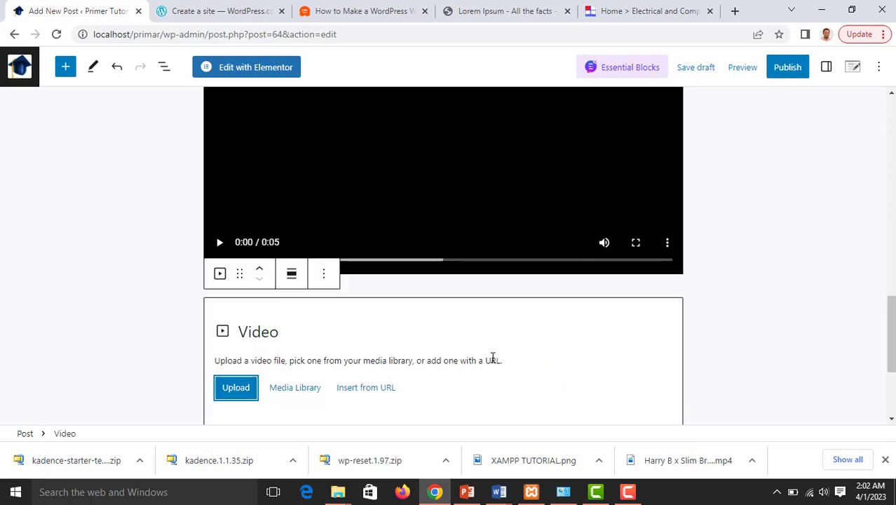
scroll(478, 356, down, 2)
click(362, 261)
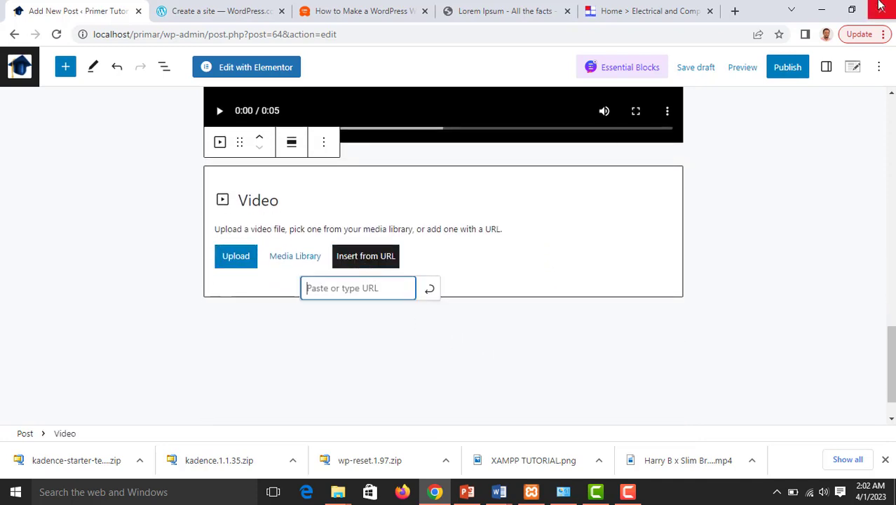
click(735, 11)
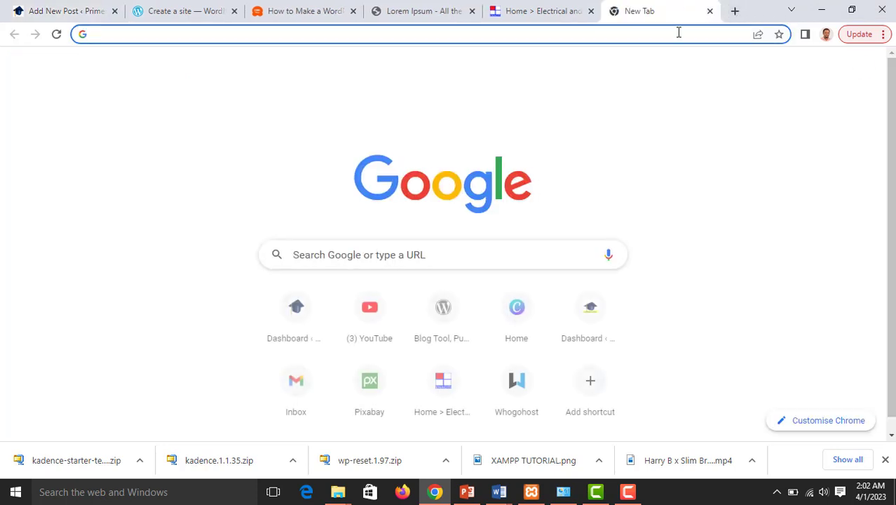
Copy the YouTube share link of the BELLA music video, pause it, and return to WordPress
click(368, 314)
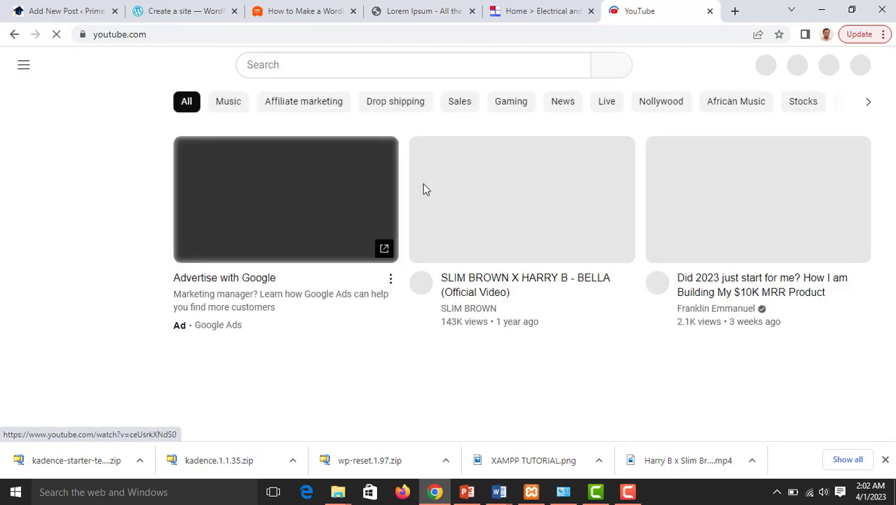
click(423, 187)
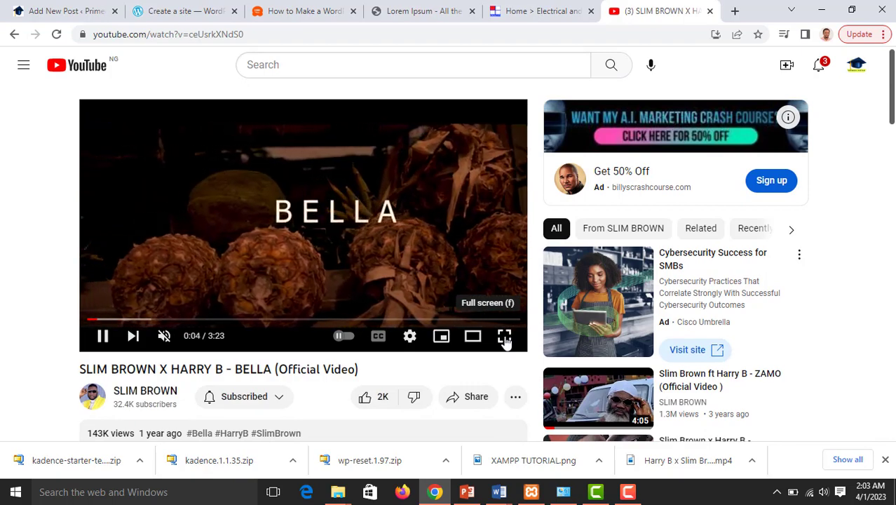
click(477, 397)
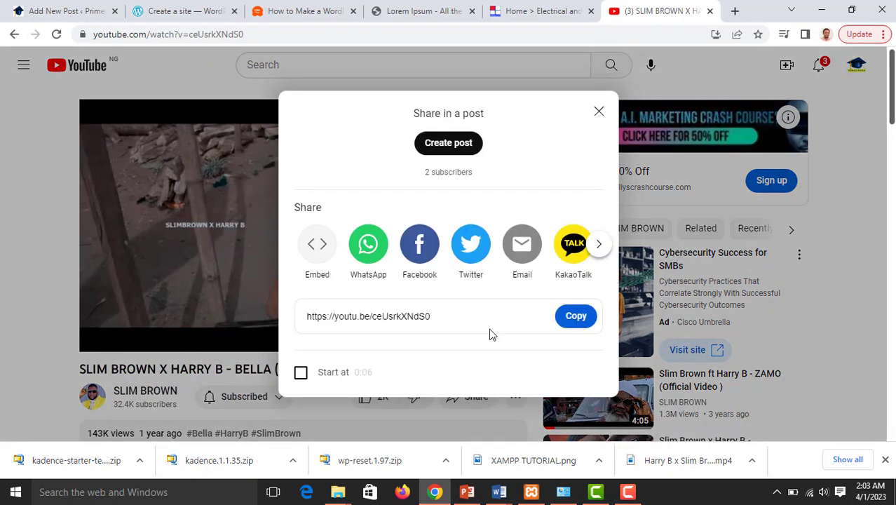
click(575, 317)
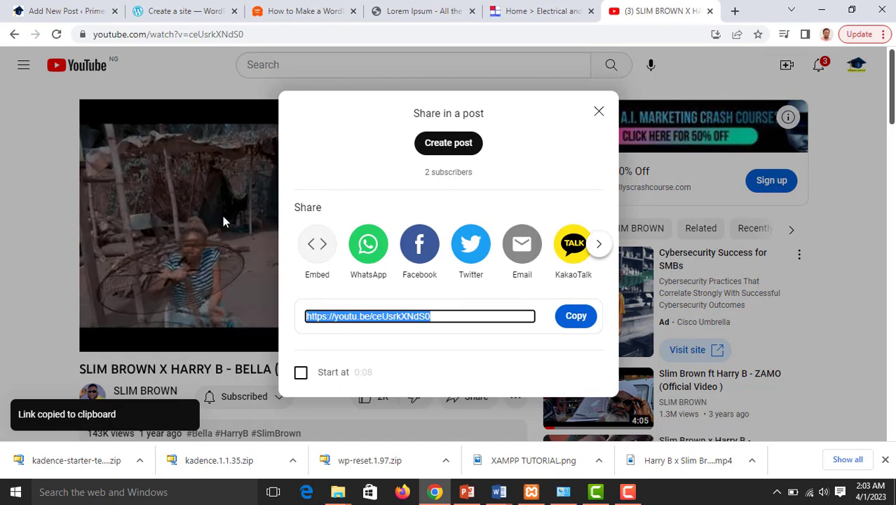
click(210, 234)
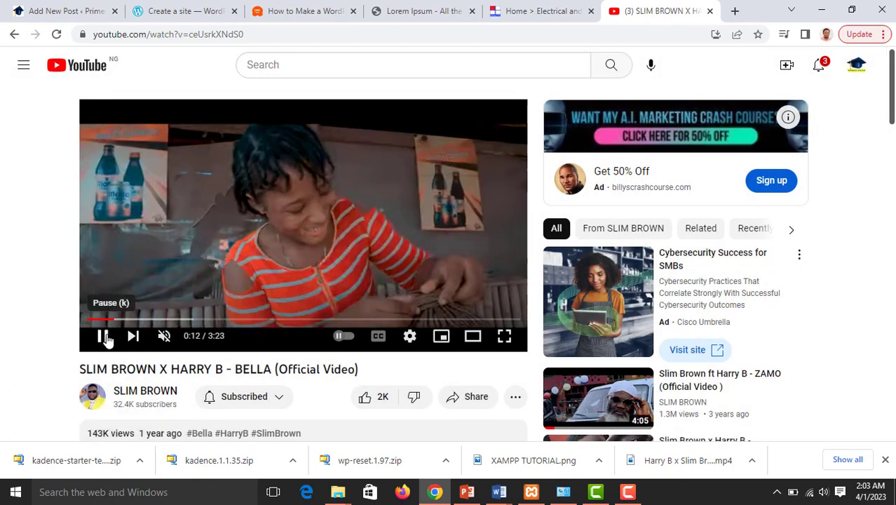
click(102, 336)
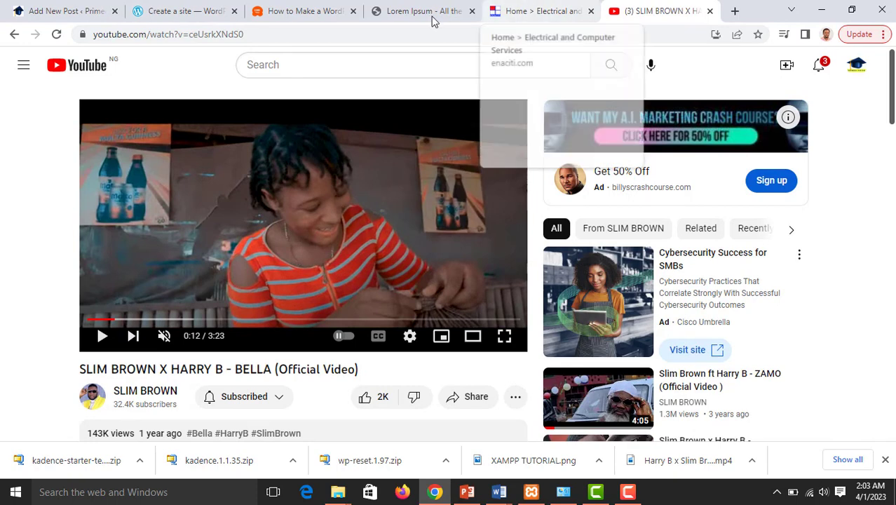
click(12, 8)
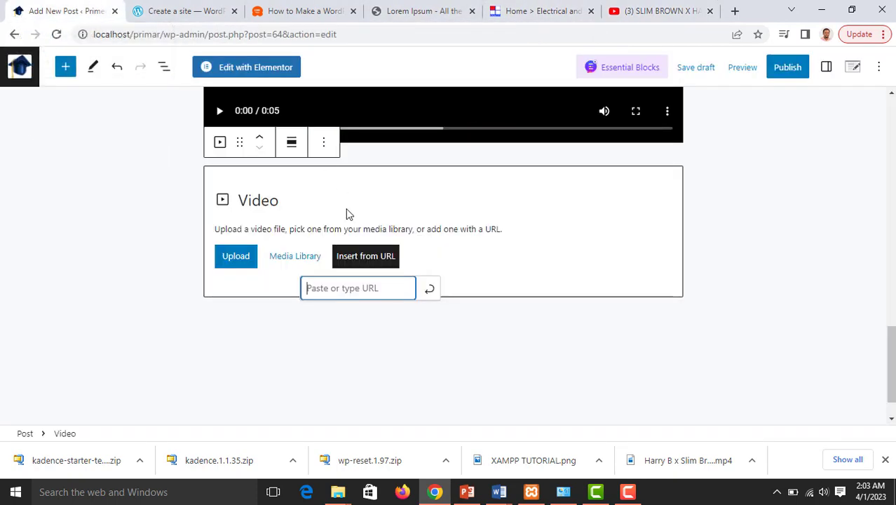
Paste the BELLA YouTube link into the second Video block to embed it
key(ctrl+v)
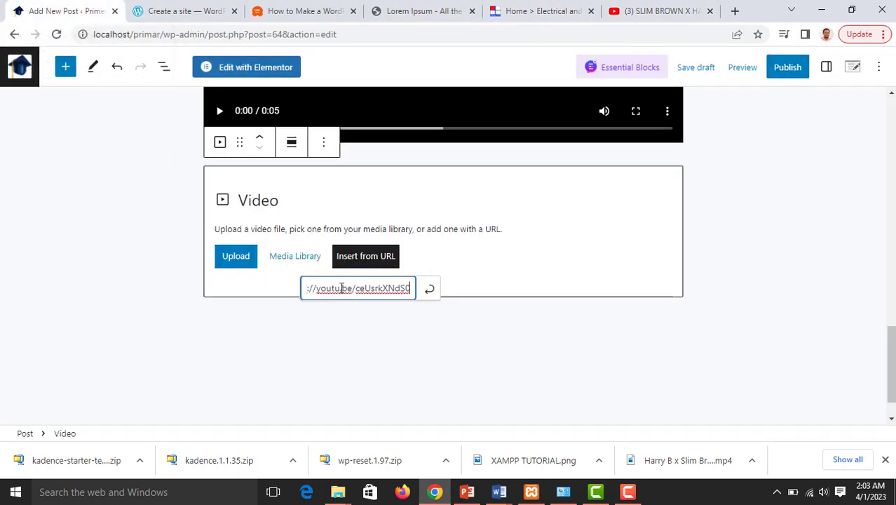
click(429, 288)
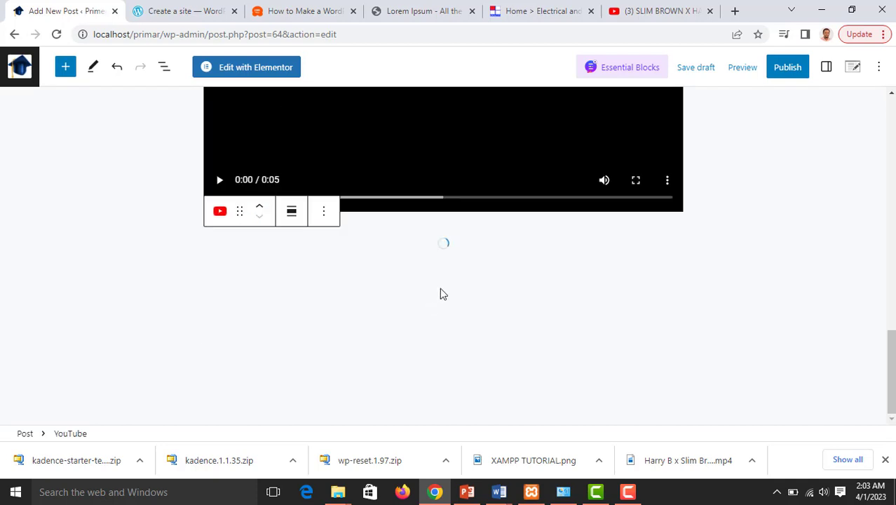
scroll(460, 283, down, 1)
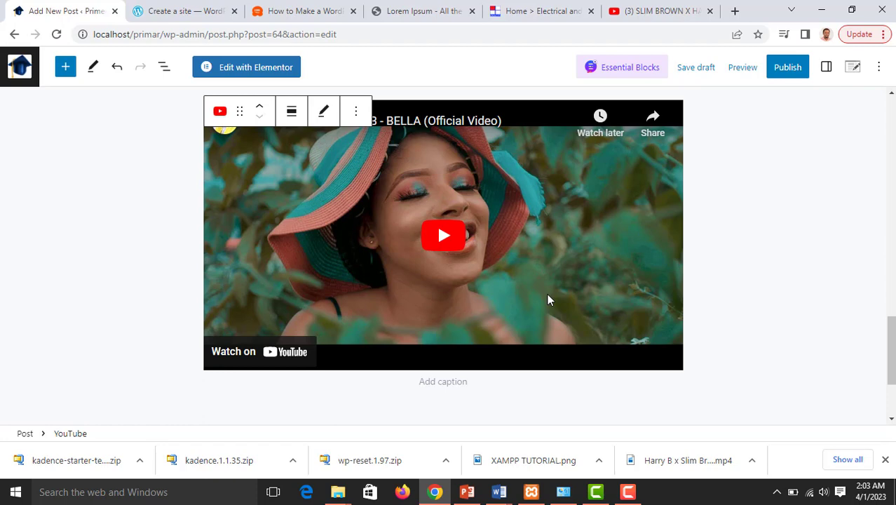
scroll(555, 288, down, 2)
click(669, 284)
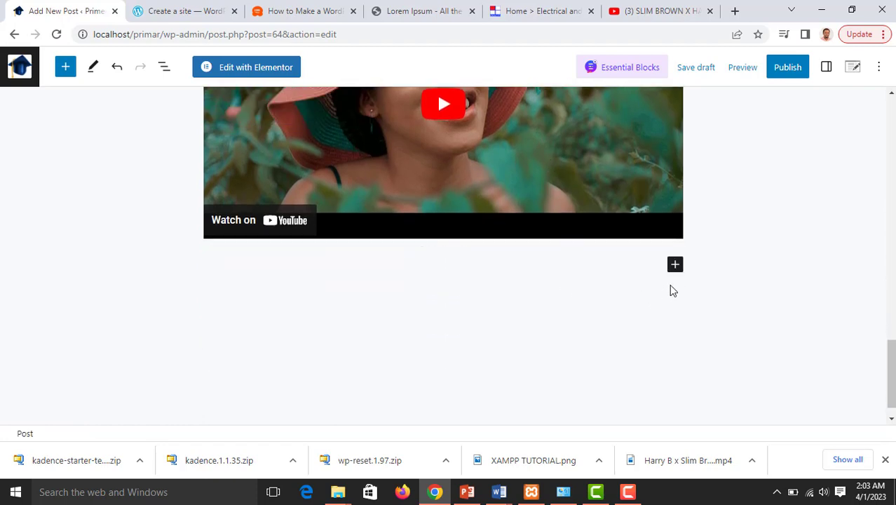
Insert a Buttons block from the full block library below the YouTube embed and select its group
click(674, 267)
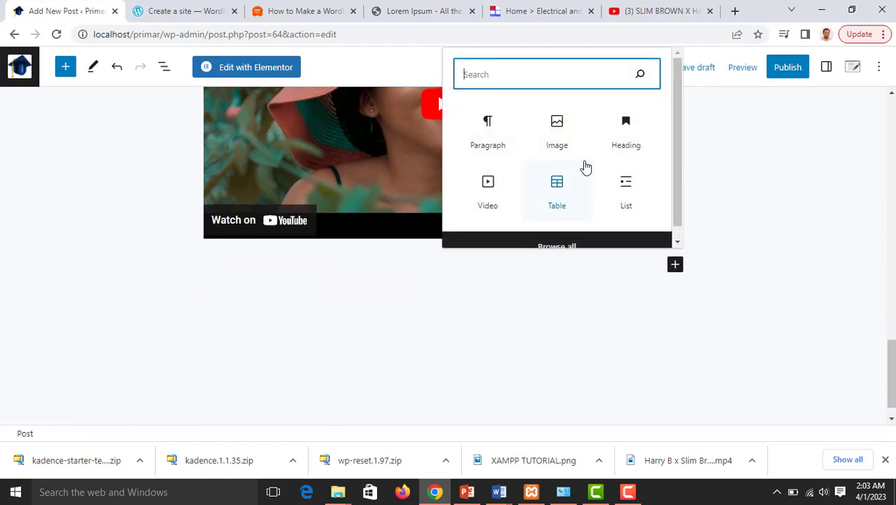
click(569, 245)
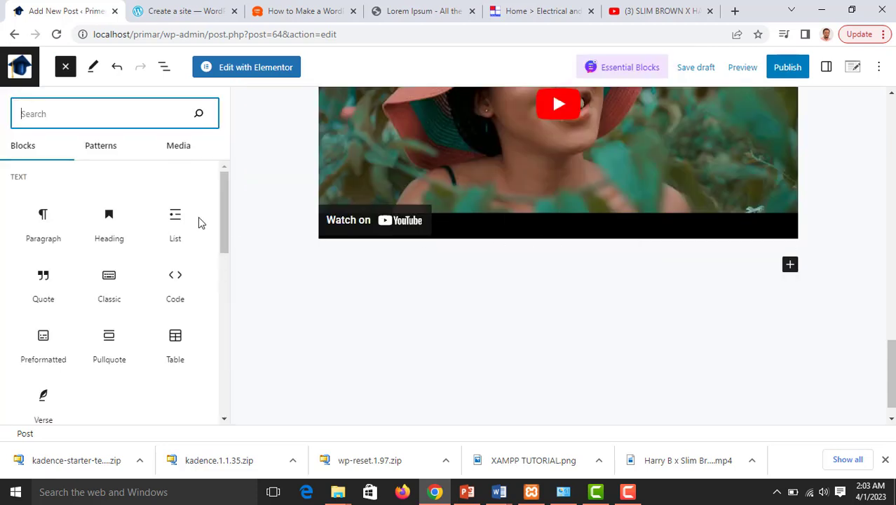
scroll(117, 260, down, 2)
scroll(124, 267, up, 2)
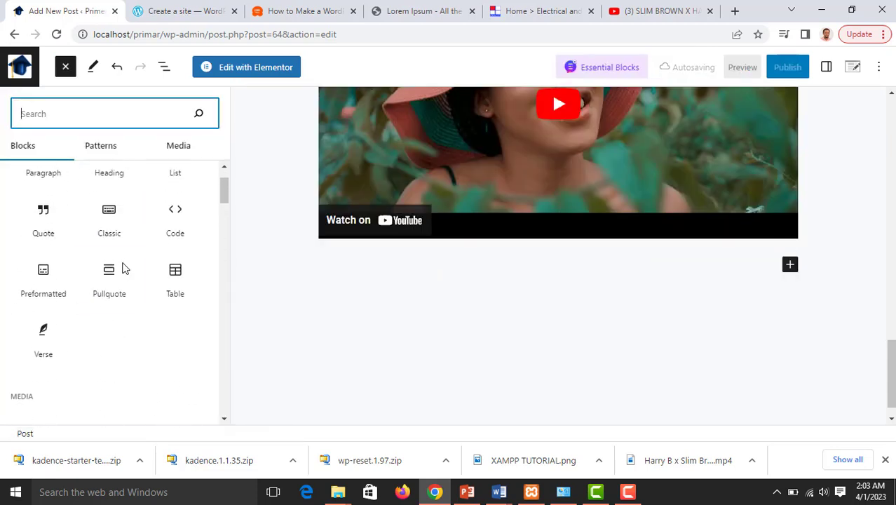
scroll(122, 263, down, 5)
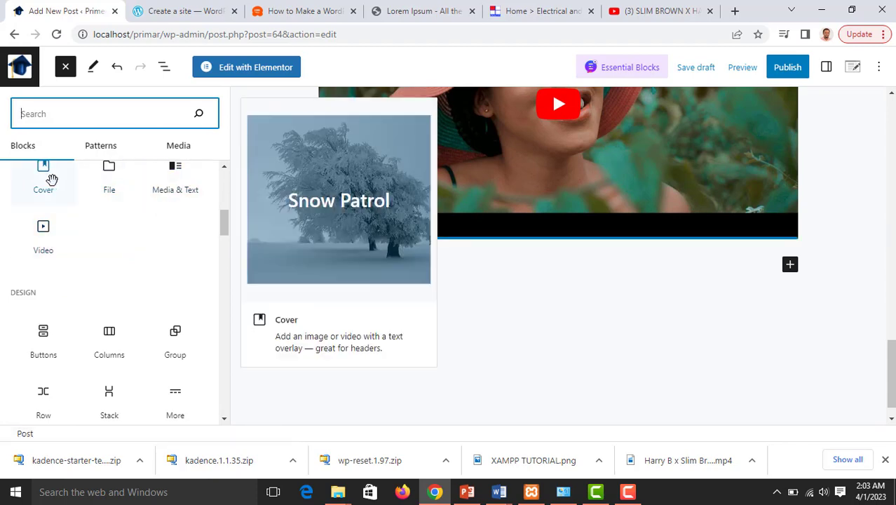
scroll(63, 189, up, 2)
scroll(115, 254, down, 1)
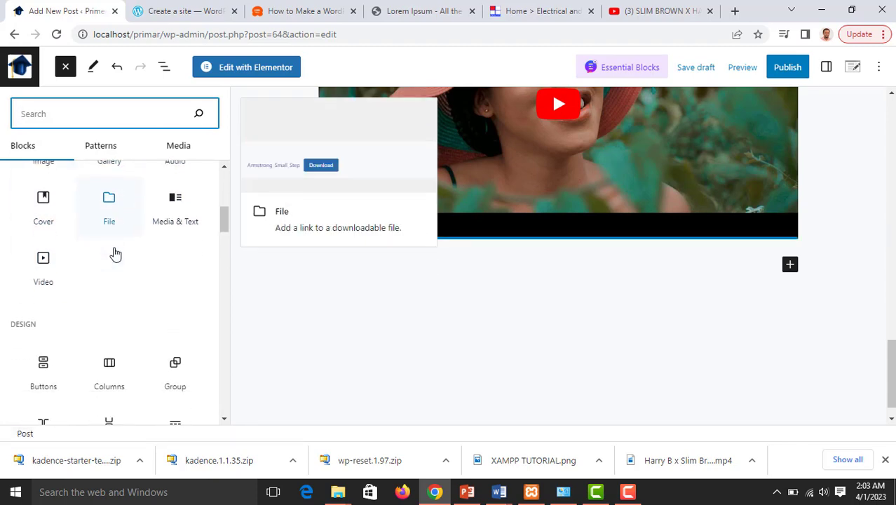
scroll(116, 255, down, 1)
scroll(116, 254, down, 3)
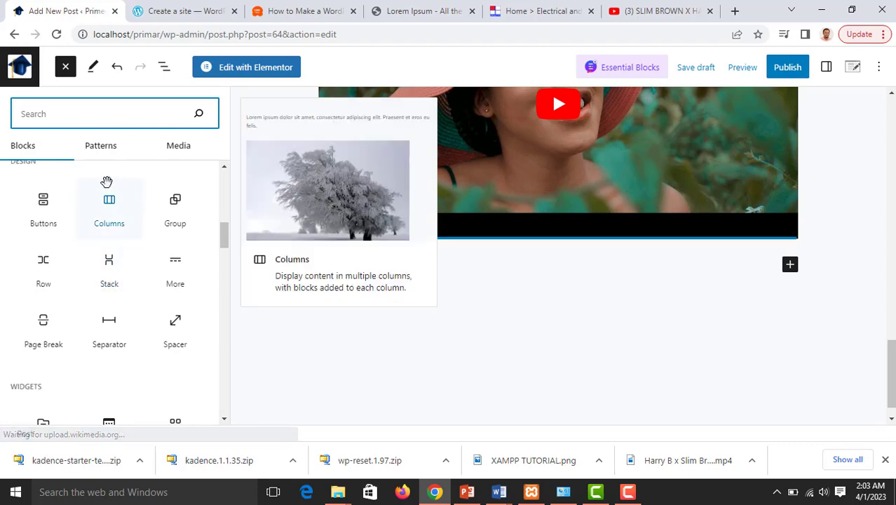
click(45, 203)
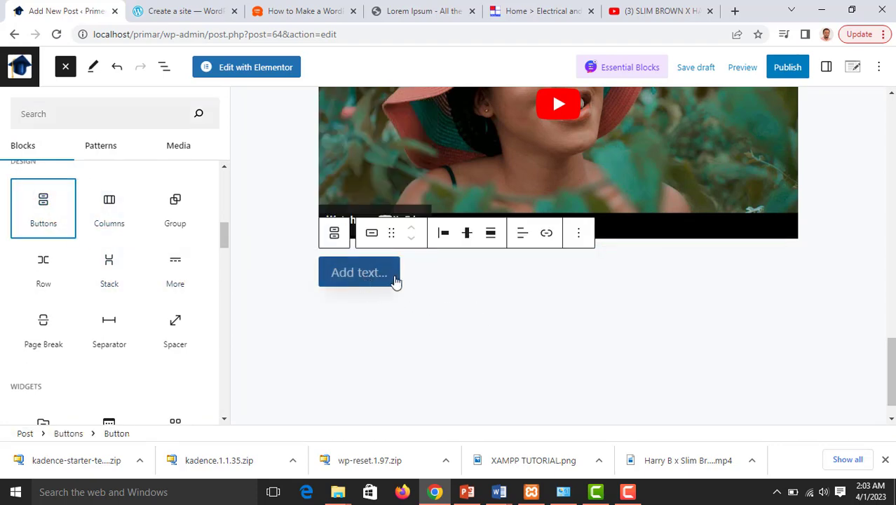
click(334, 233)
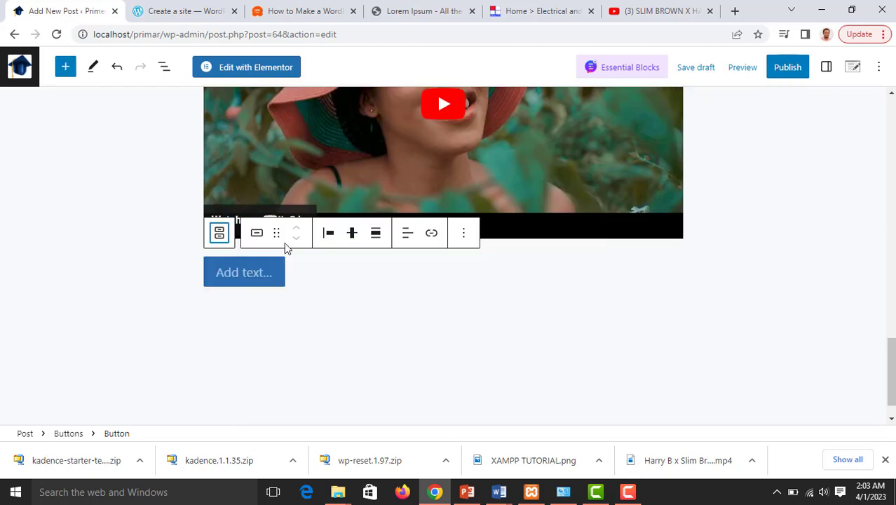
Label the button 'Click here to download' and set its width to 50%
click(462, 278)
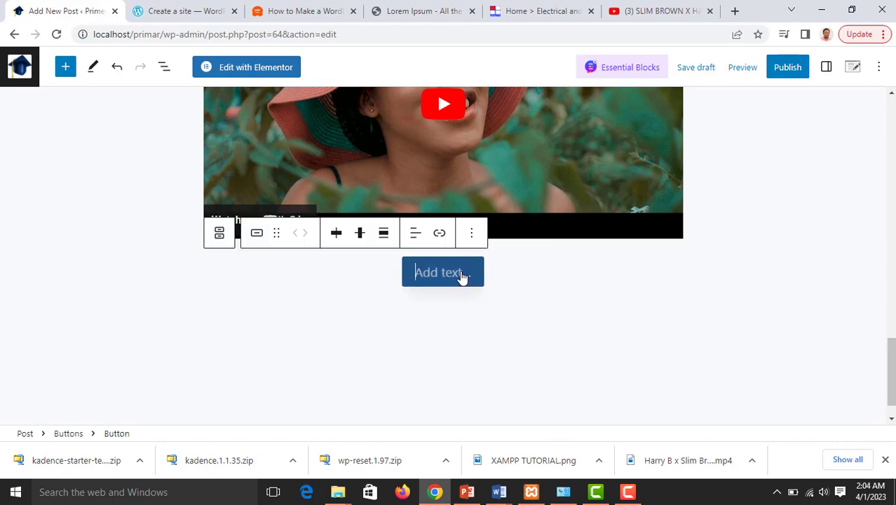
click(826, 67)
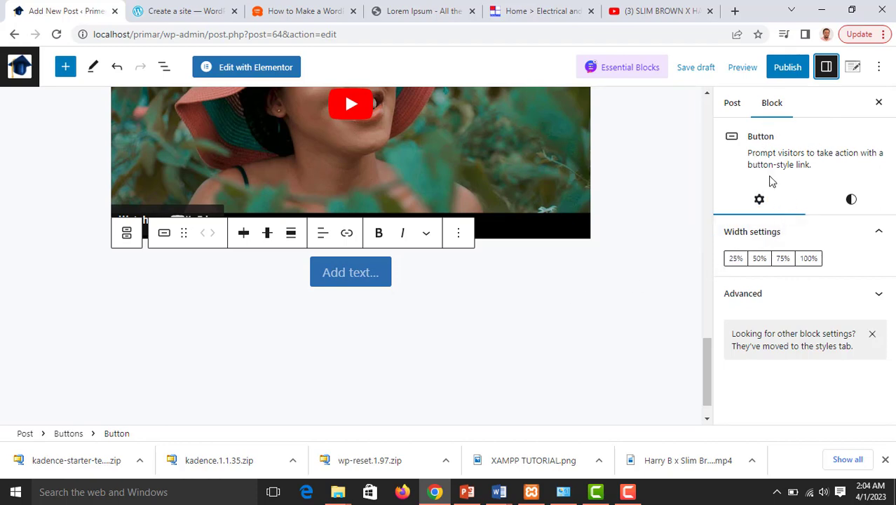
click(760, 260)
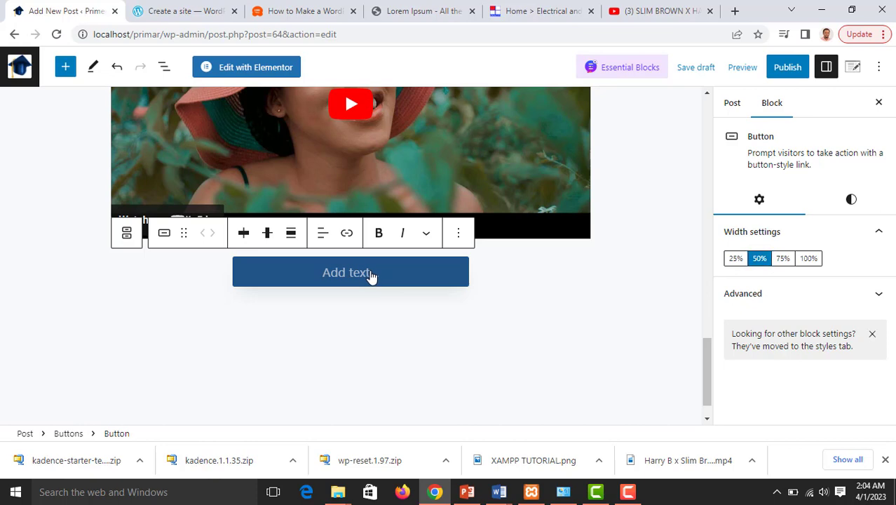
text(Cli)
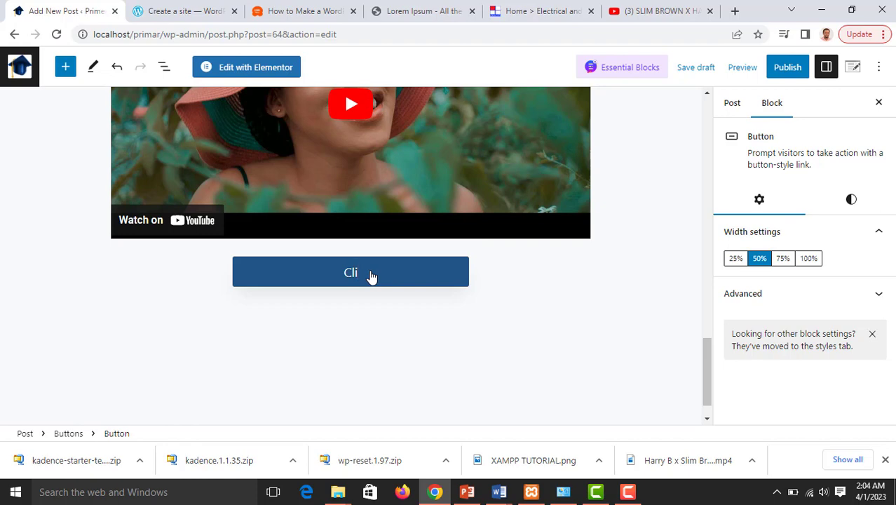
text(ck here to don)
key(BackSpace)
text(wnload)
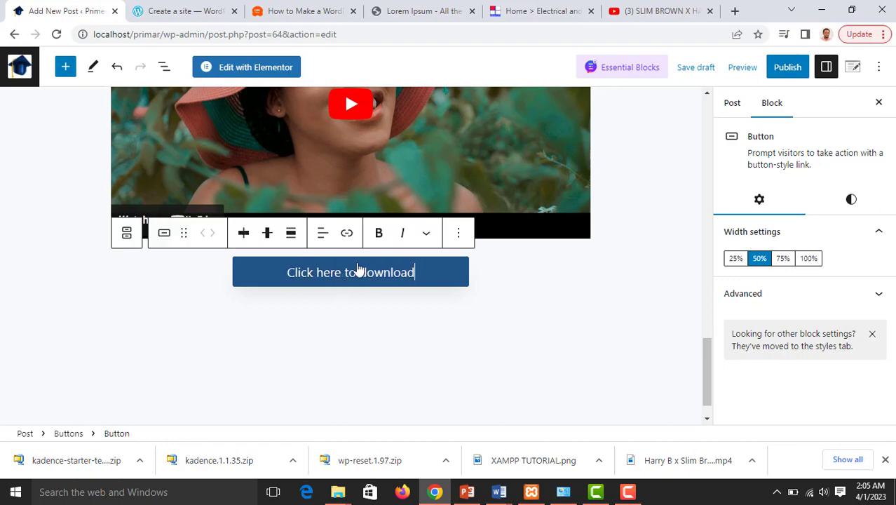
Try 75% and 100% button widths before settling back on 50%
click(782, 258)
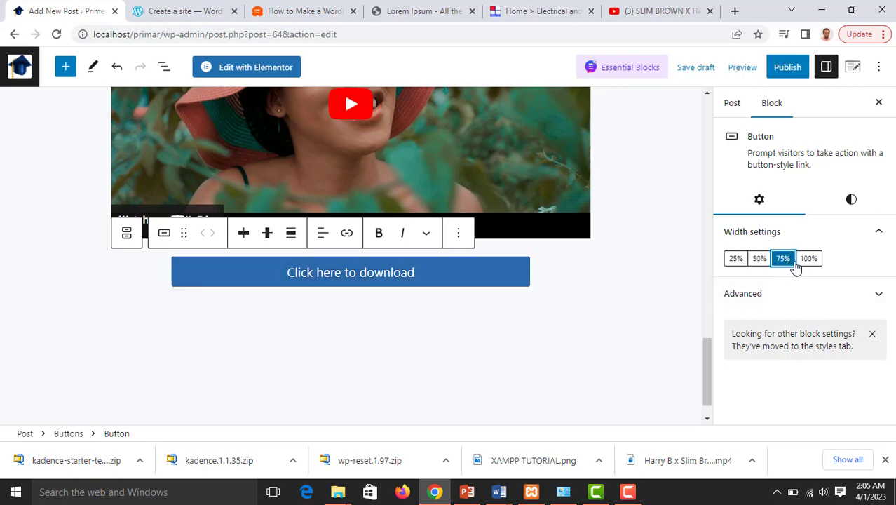
click(808, 258)
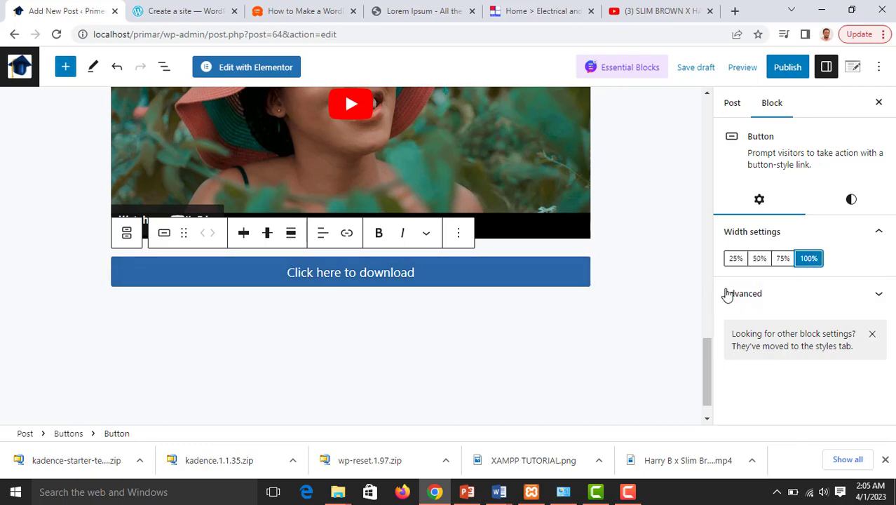
click(760, 261)
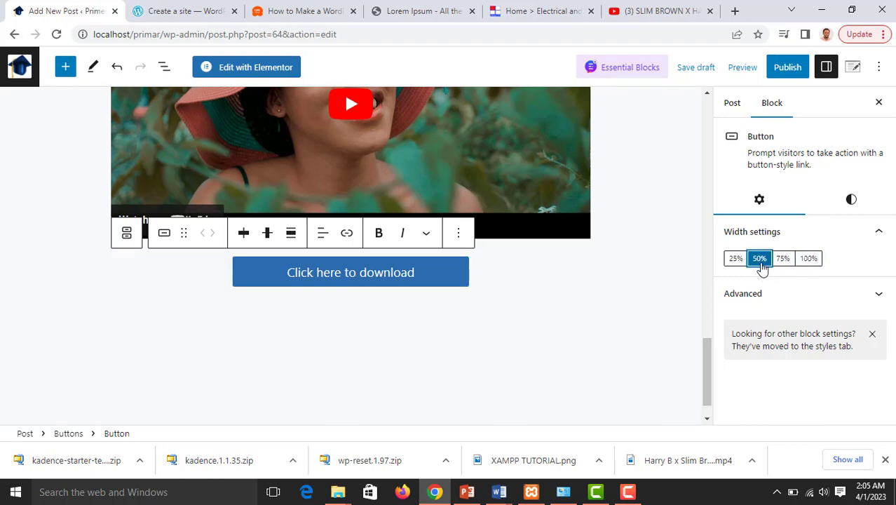
click(785, 296)
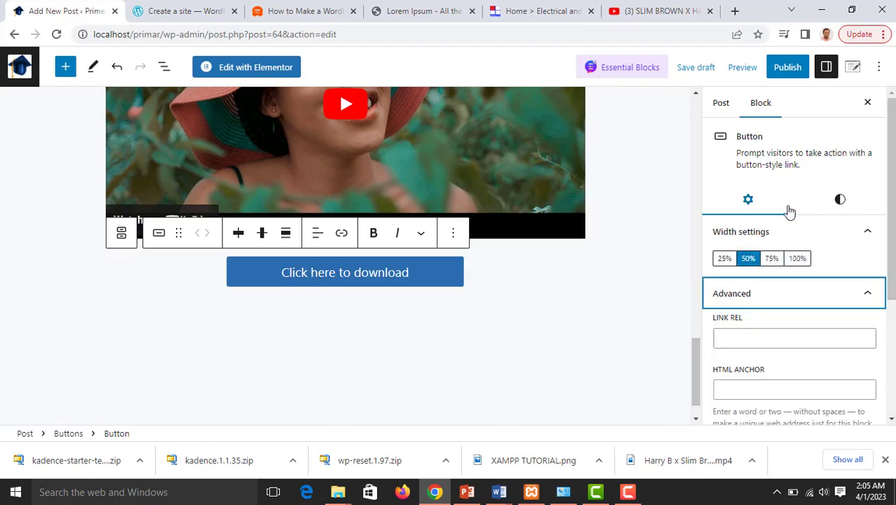
Set the button text colour to the Subtle Text grey-blue swatch (718096)
click(843, 203)
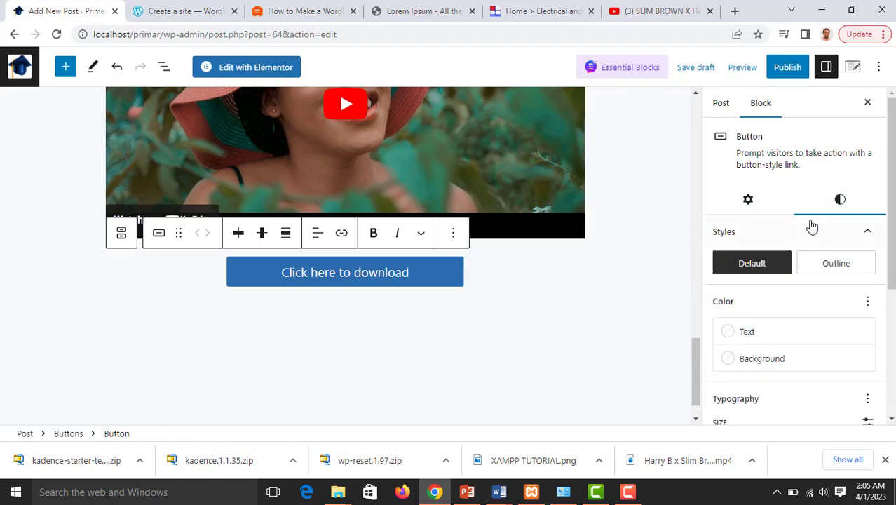
scroll(797, 230, down, 1)
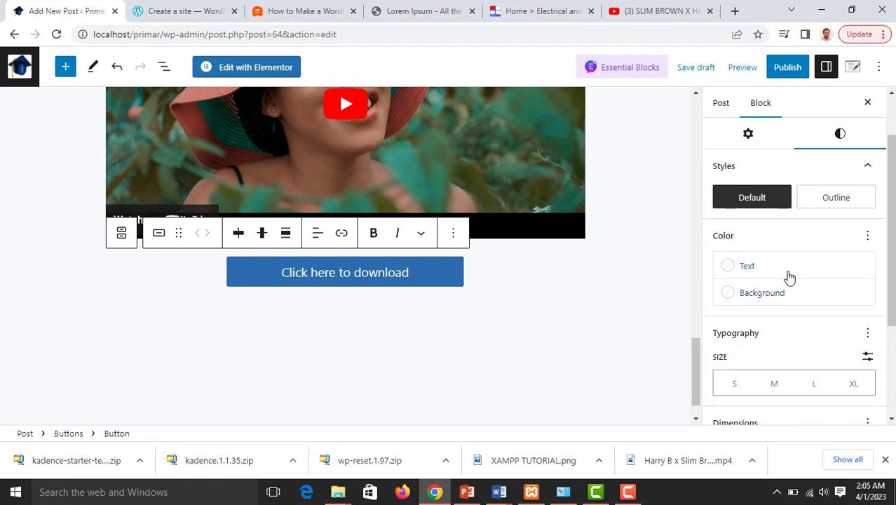
click(727, 271)
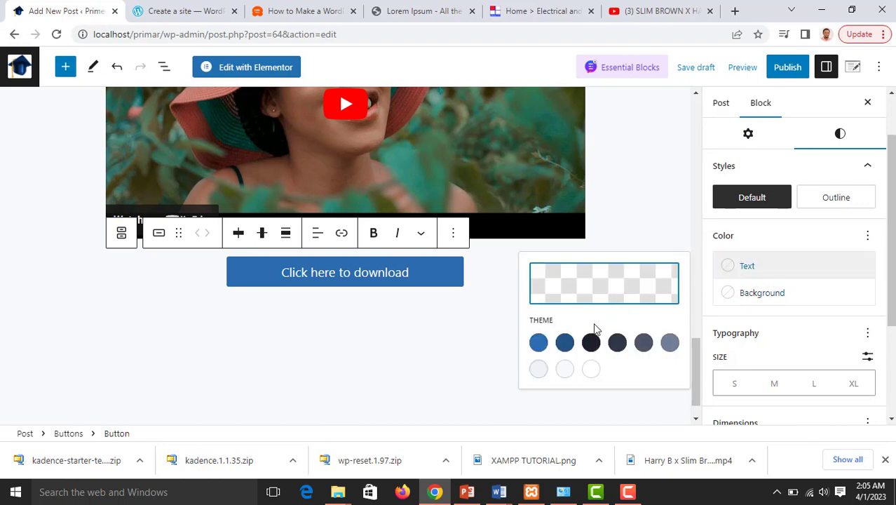
click(671, 347)
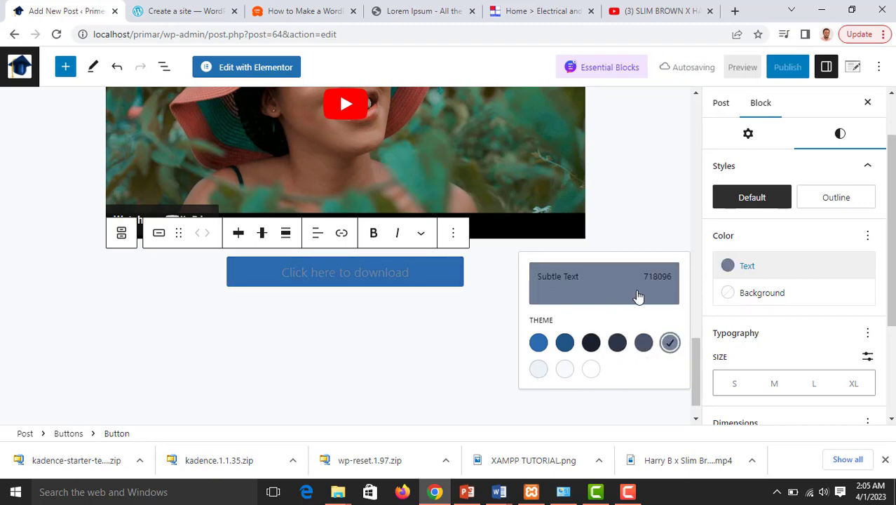
Try white and Subtle Background light grey as the button's solid background
click(729, 298)
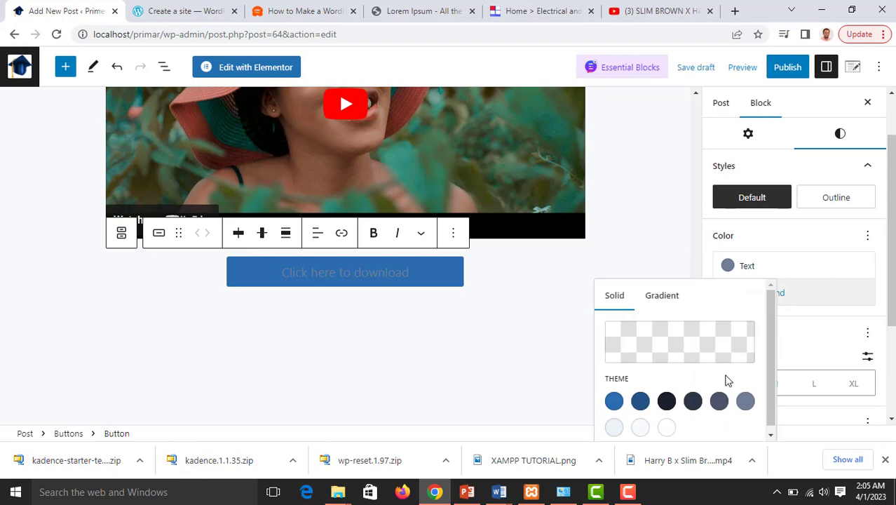
click(666, 427)
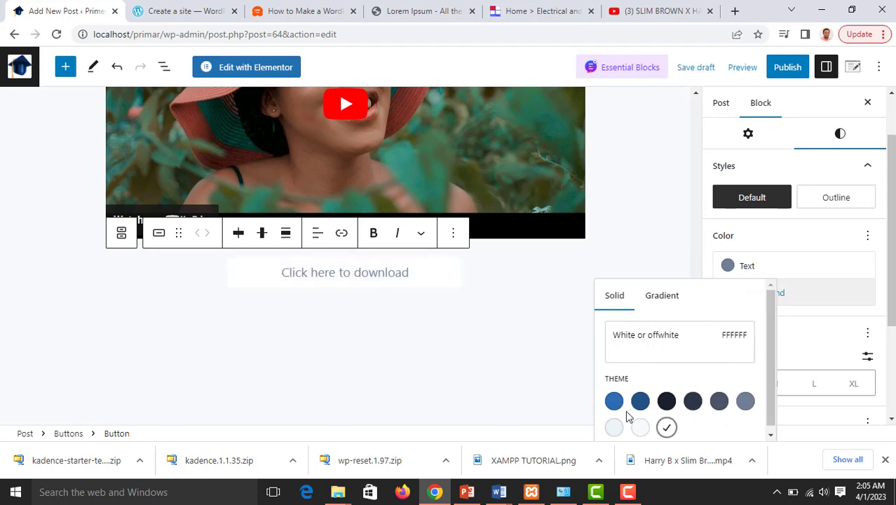
scroll(691, 412, down, 1)
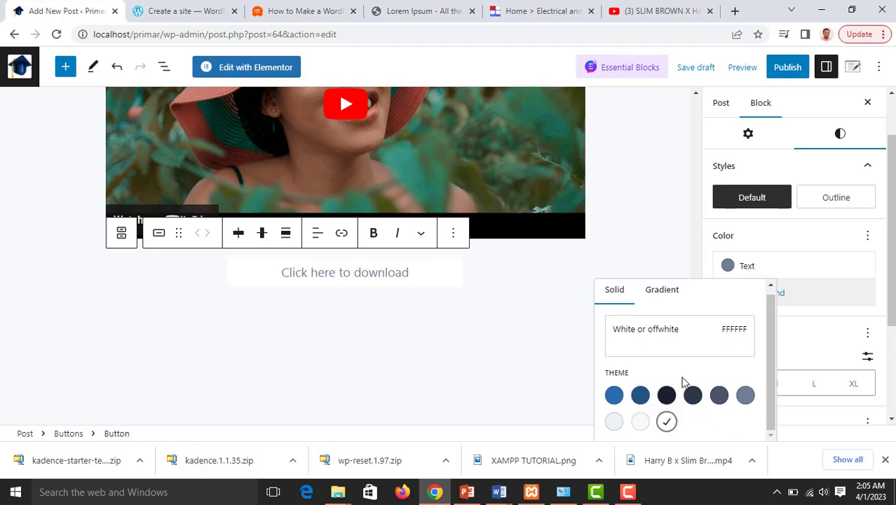
click(615, 422)
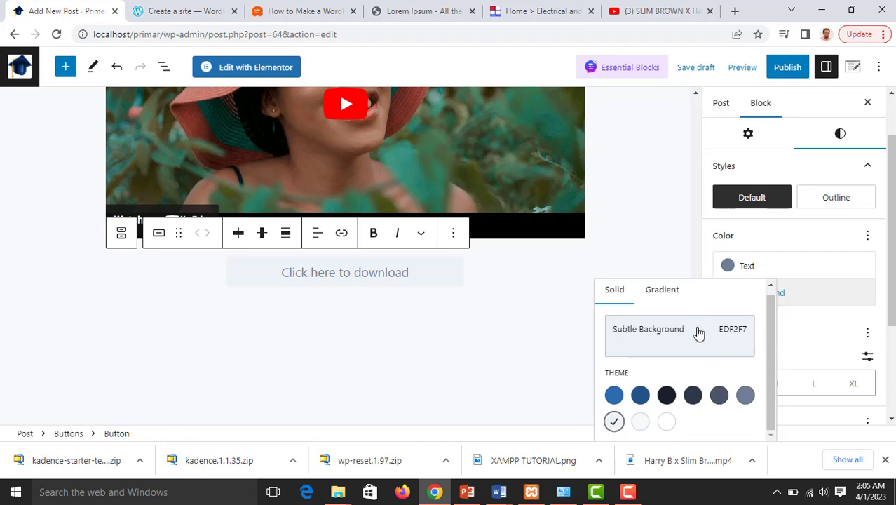
After trying several gradients, give the button the 135° orange-pink-blue linear gradient background
click(659, 291)
scroll(671, 322, down, 1)
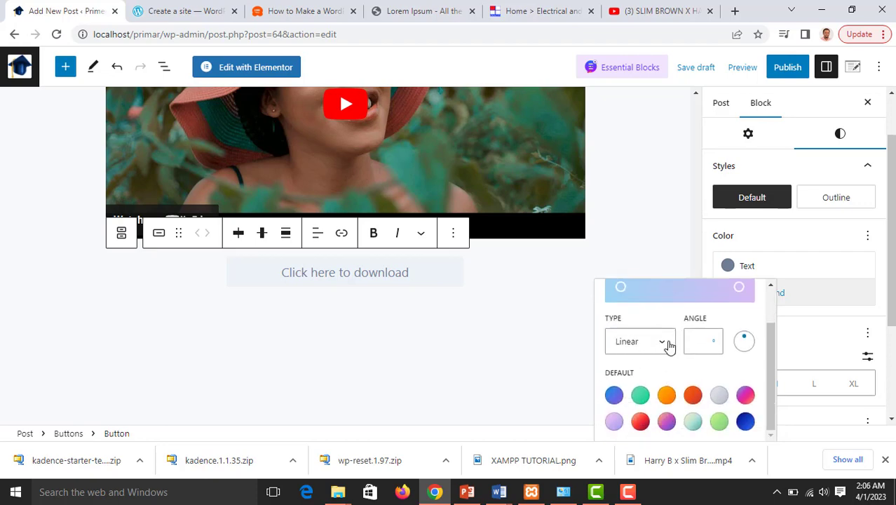
click(667, 343)
click(645, 363)
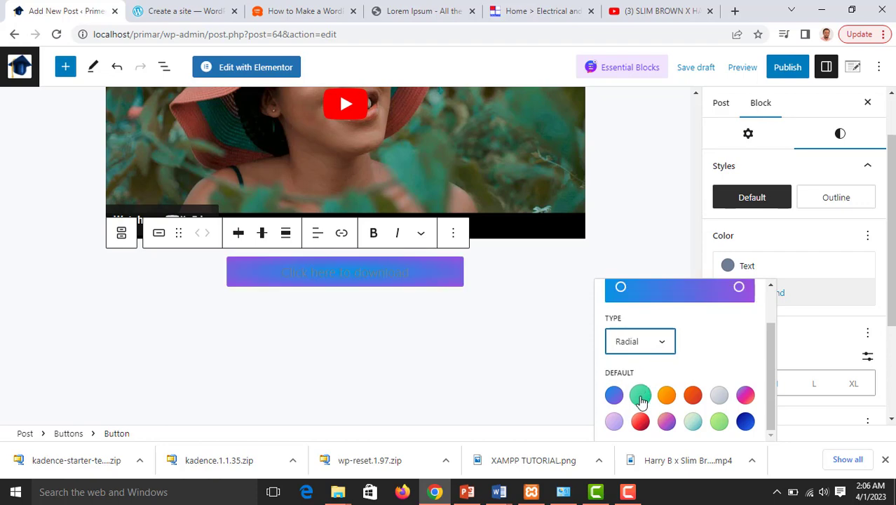
click(641, 395)
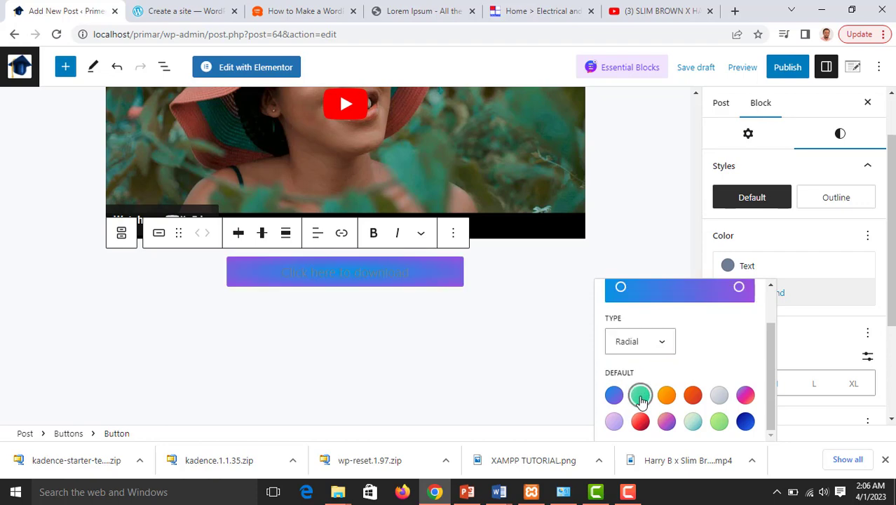
click(718, 421)
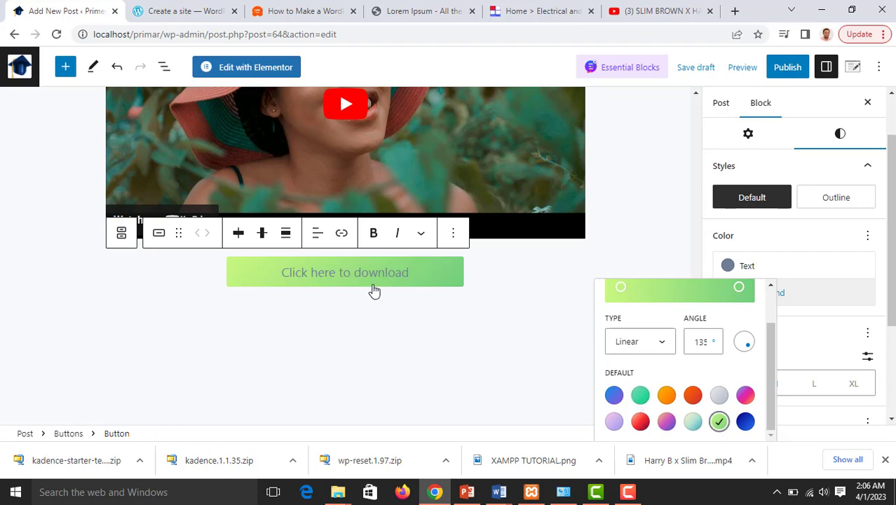
click(614, 394)
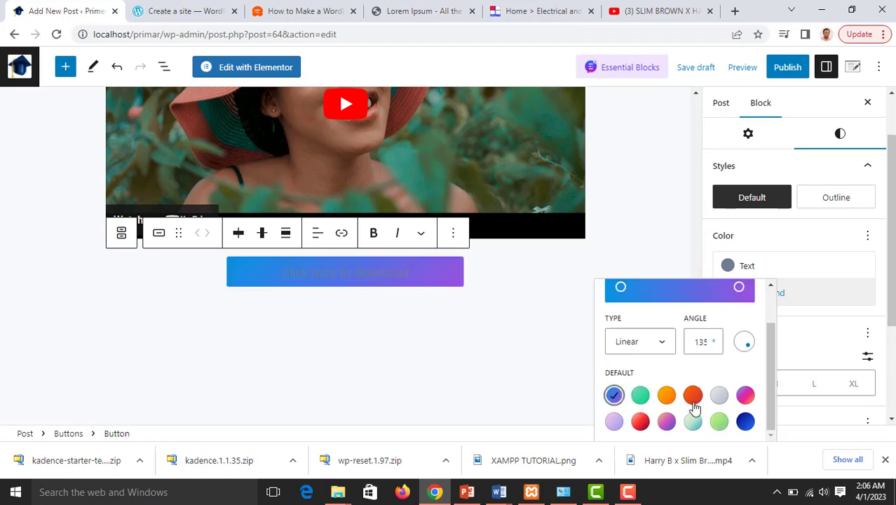
click(715, 399)
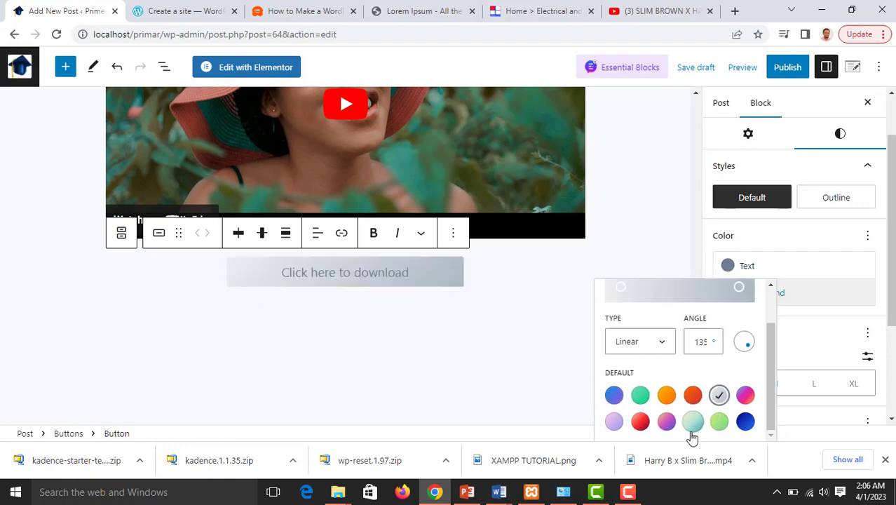
click(667, 422)
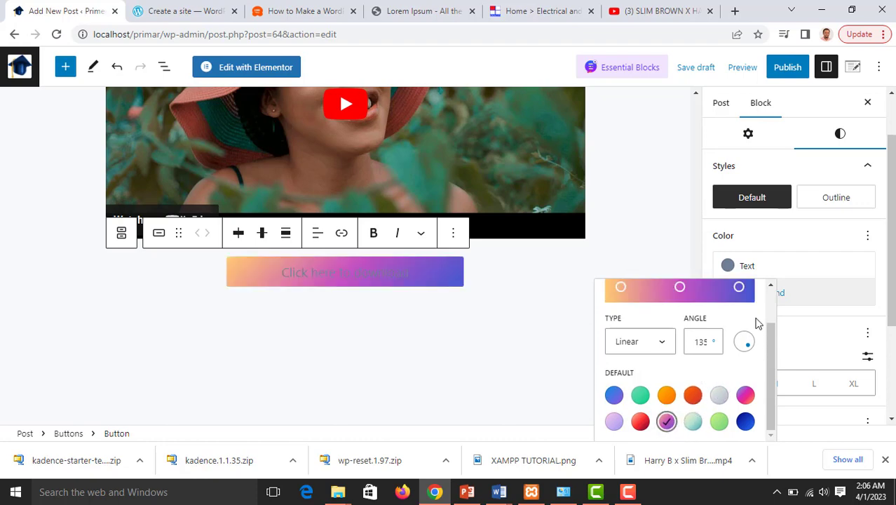
click(745, 268)
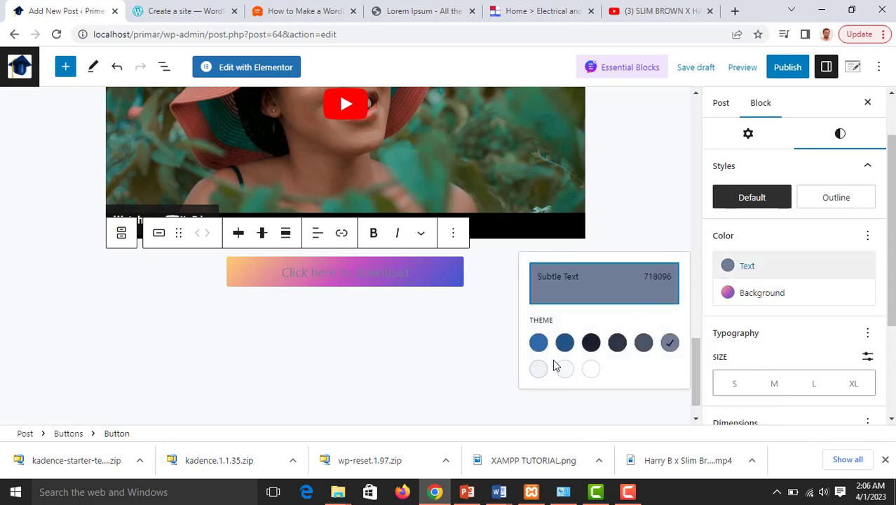
Make the button text white and Medium size
click(590, 370)
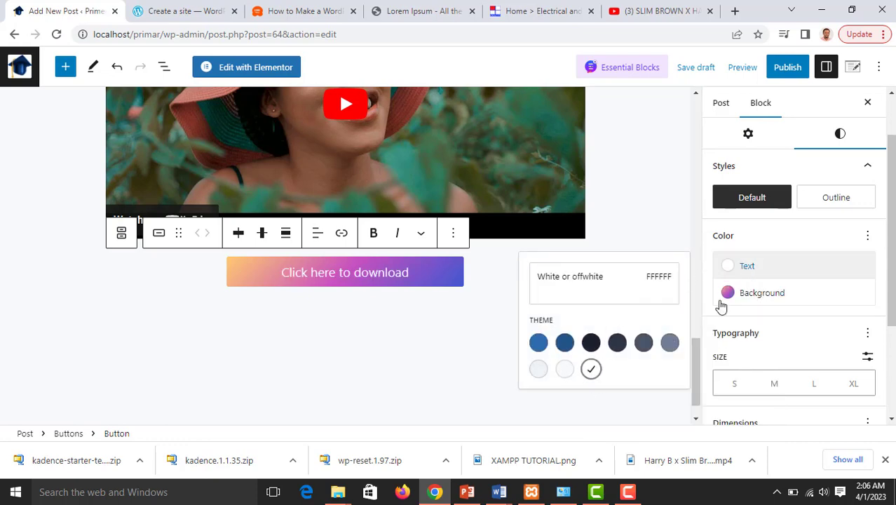
scroll(782, 319, down, 3)
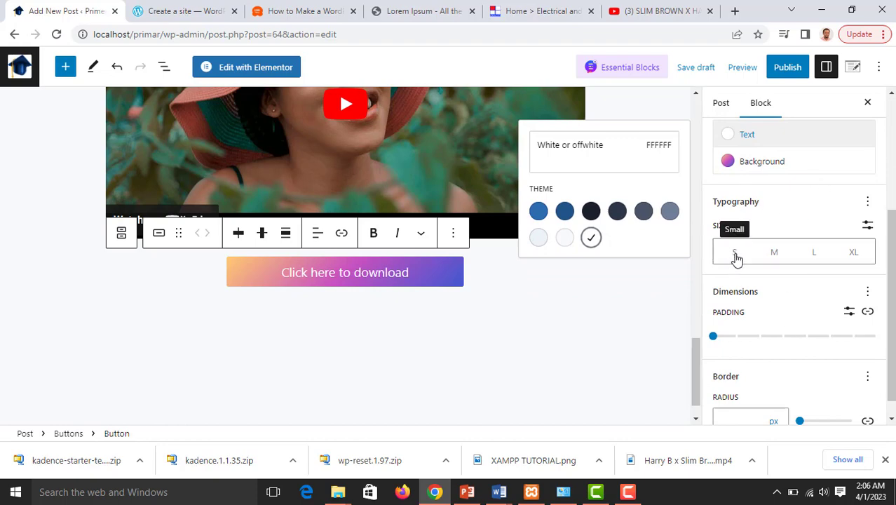
click(774, 254)
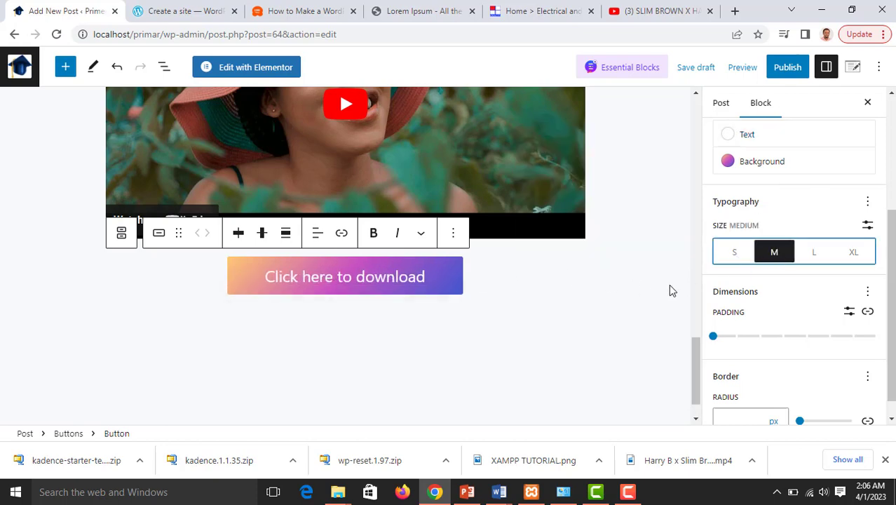
Round the button's corners with a 46 px border radius
scroll(736, 311, down, 1)
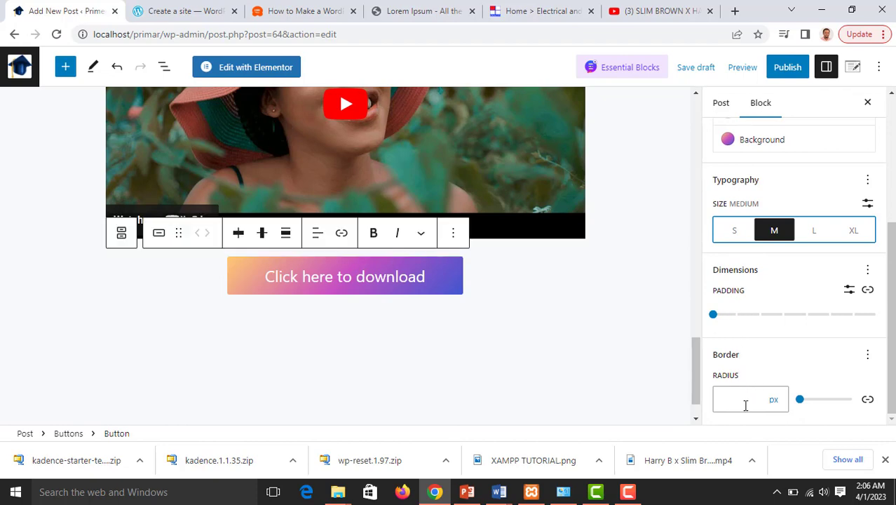
click(800, 399)
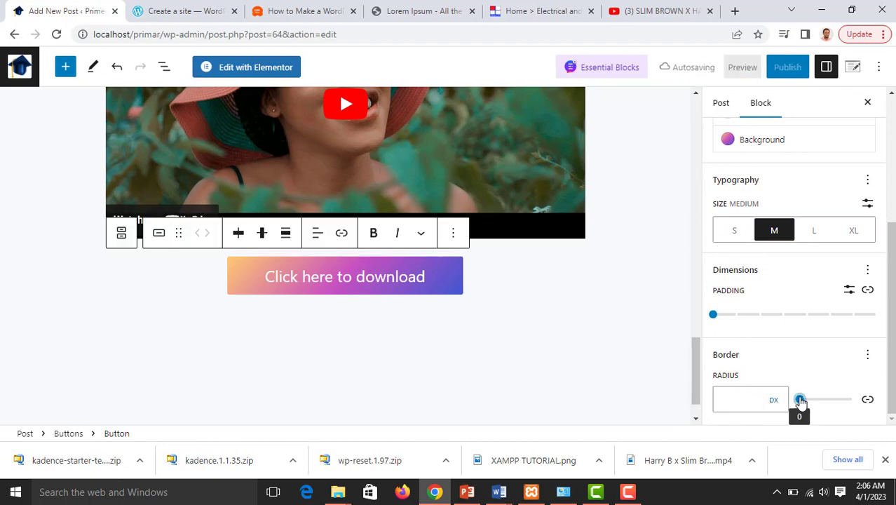
drag(800, 400, 824, 399)
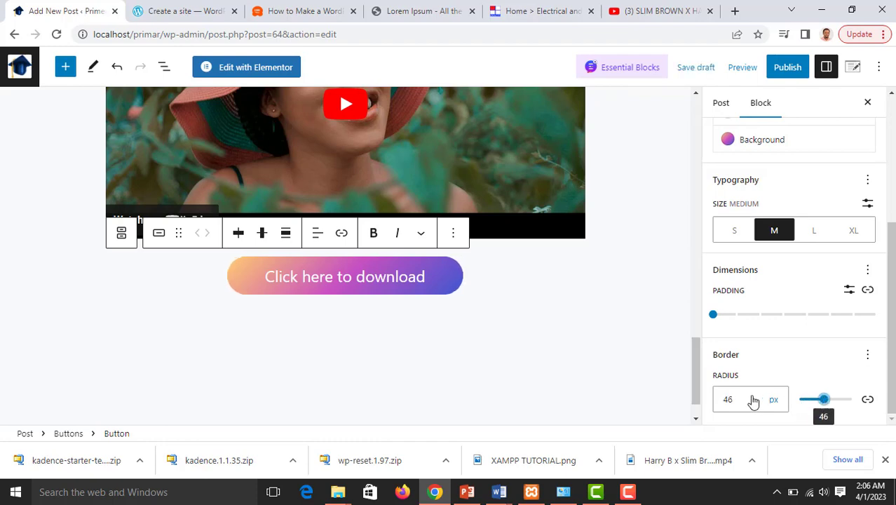
click(341, 234)
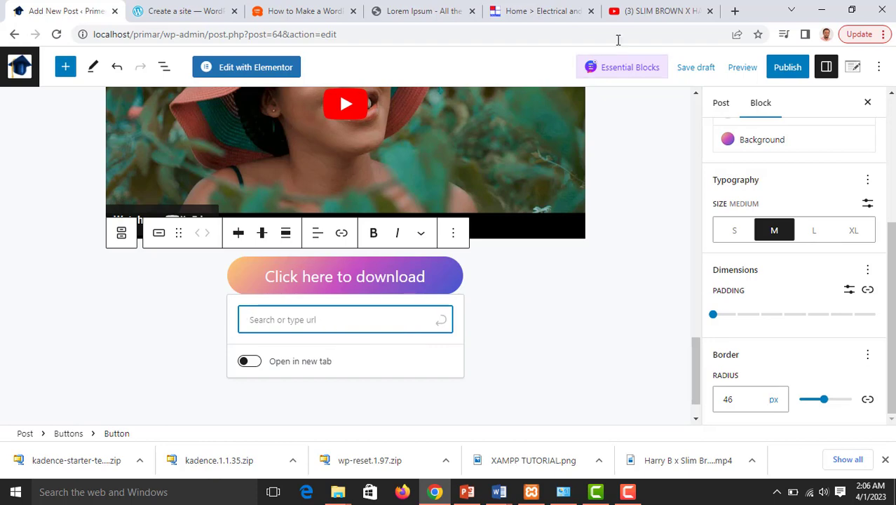
Select the enaciti.com Contact Us page address (enaciti.com/contact-us/) and return to the editor tab
click(543, 21)
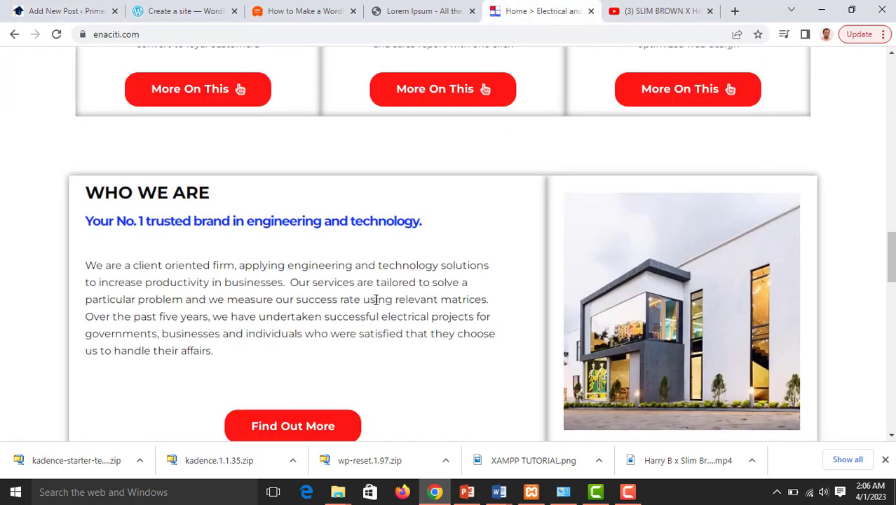
scroll(376, 300, up, 10)
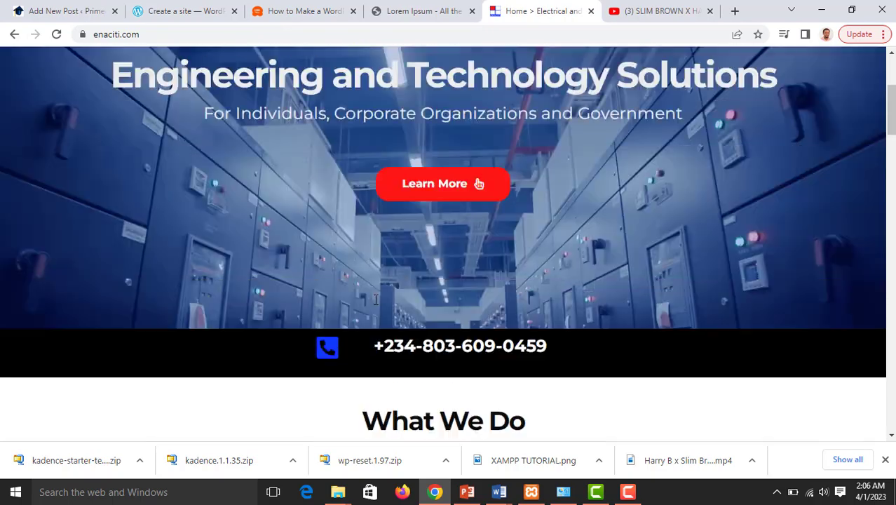
scroll(375, 299, up, 3)
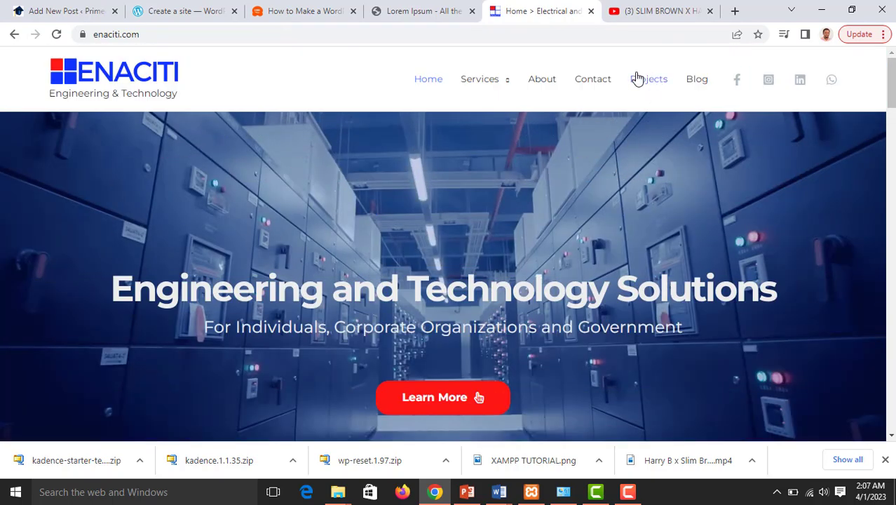
mouse_move(484, 80)
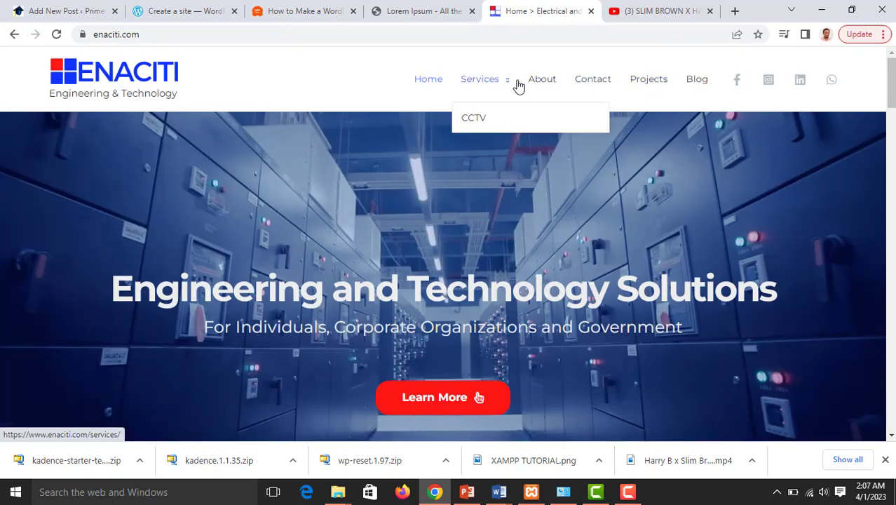
click(578, 97)
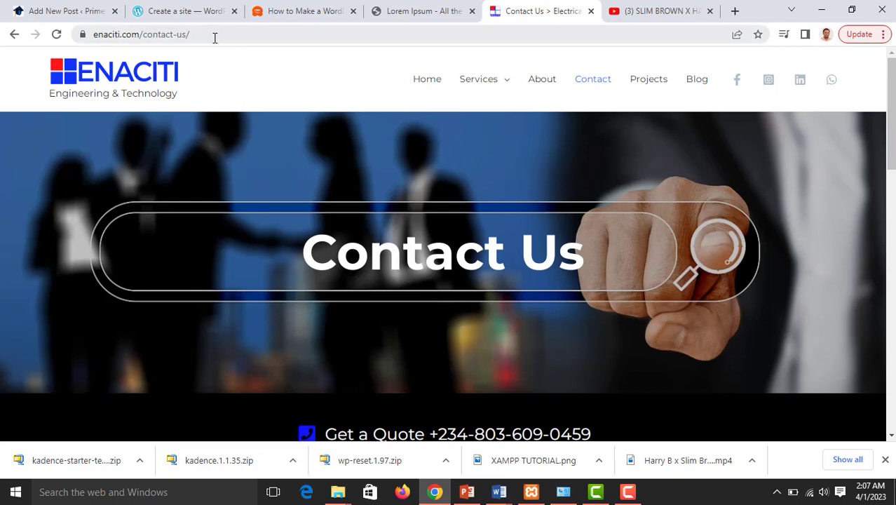
click(214, 37)
key(ctrl+c)
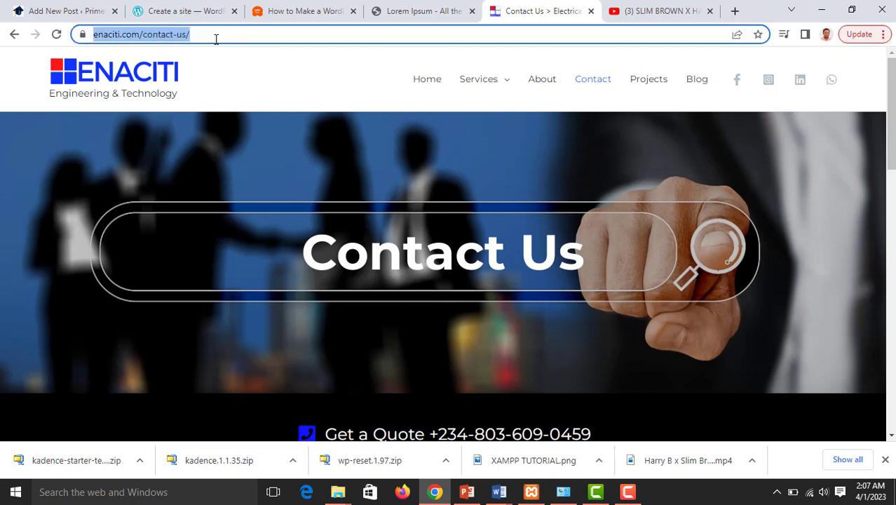
click(114, 11)
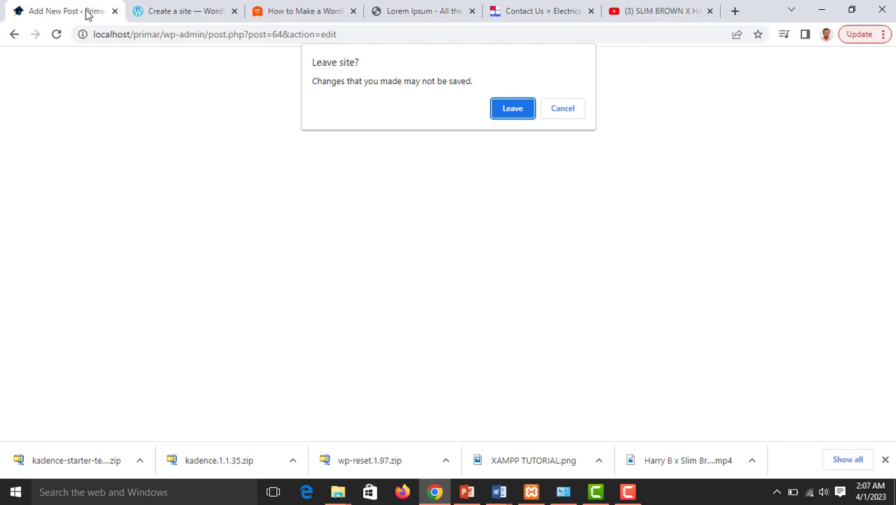
Stay in the editor and link the download button to enaciti.com/contact-us/, opening in a new tab
click(559, 112)
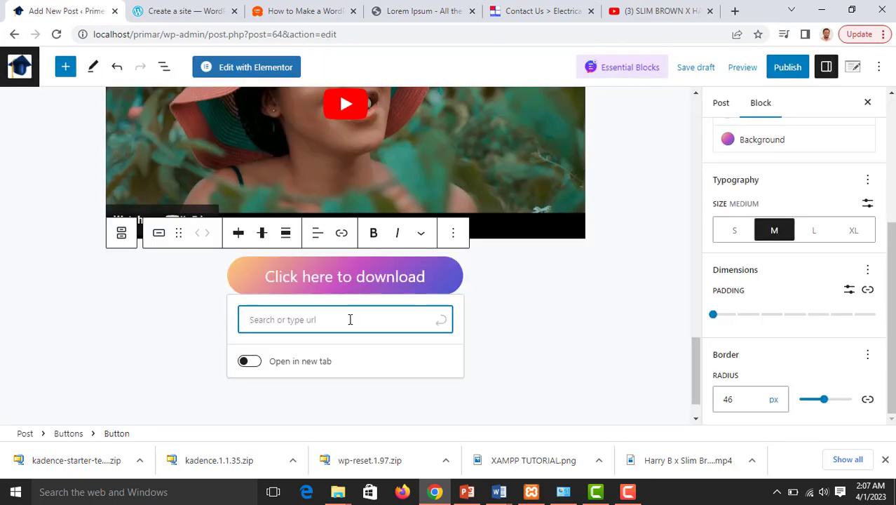
key(ctrl+v)
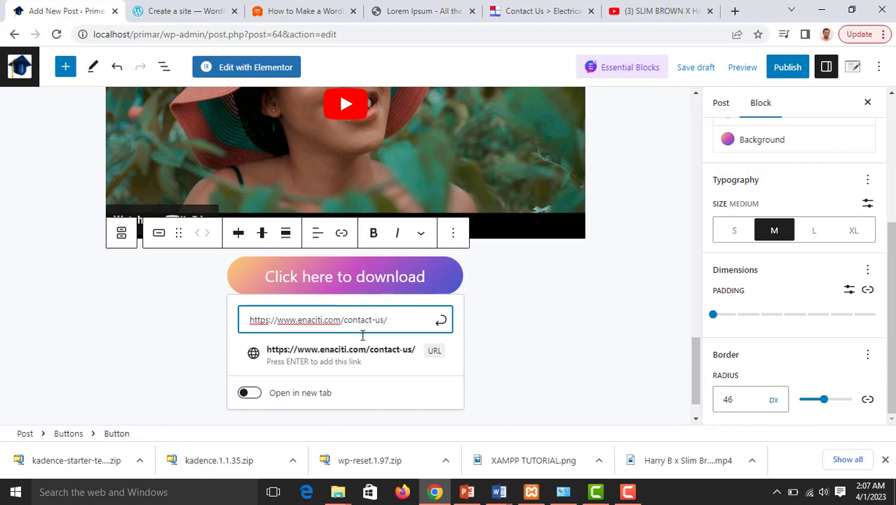
click(251, 392)
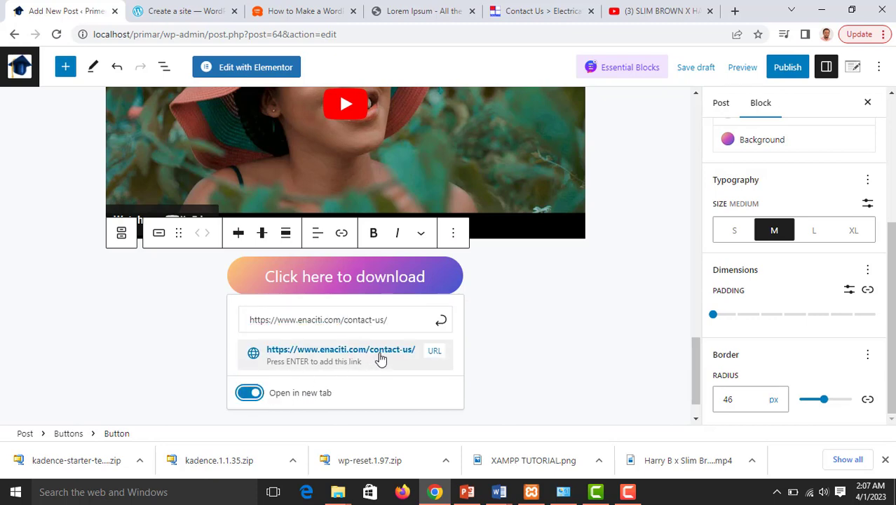
click(440, 324)
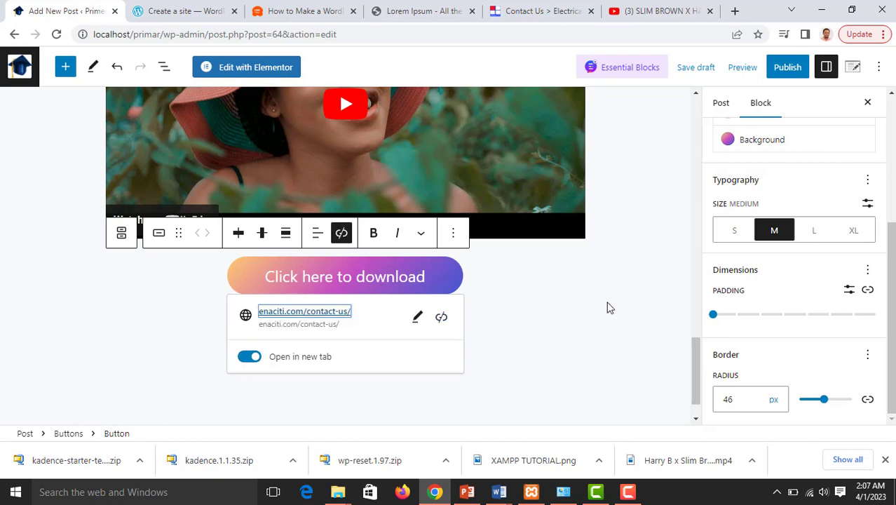
scroll(608, 309, down, 2)
click(532, 348)
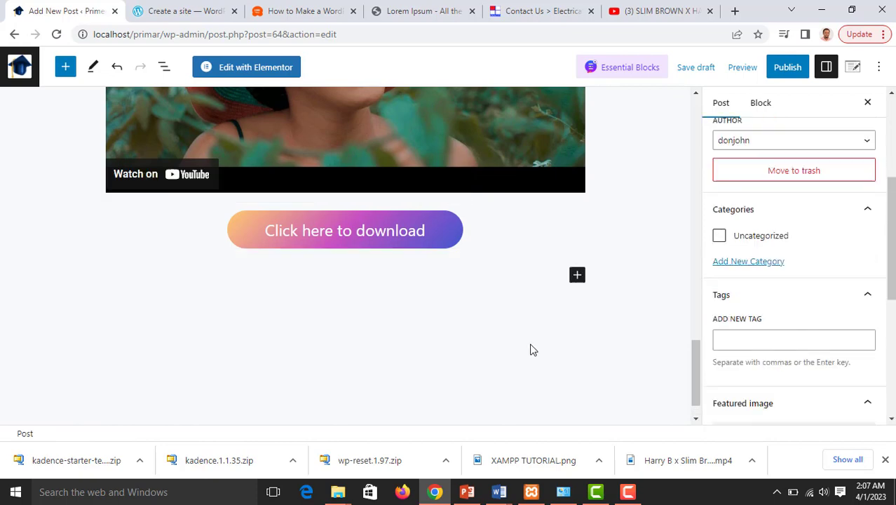
Insert a Separator block after the download button from the full block library
click(577, 275)
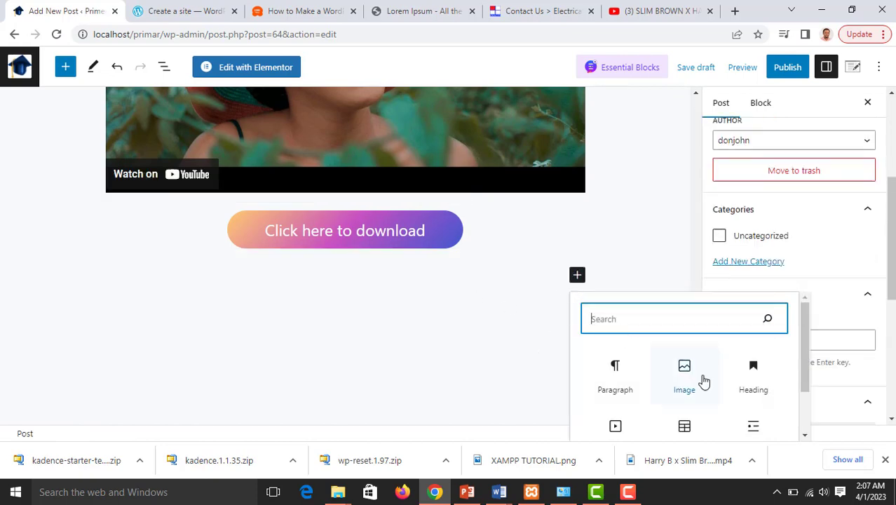
scroll(701, 381, down, 1)
click(692, 424)
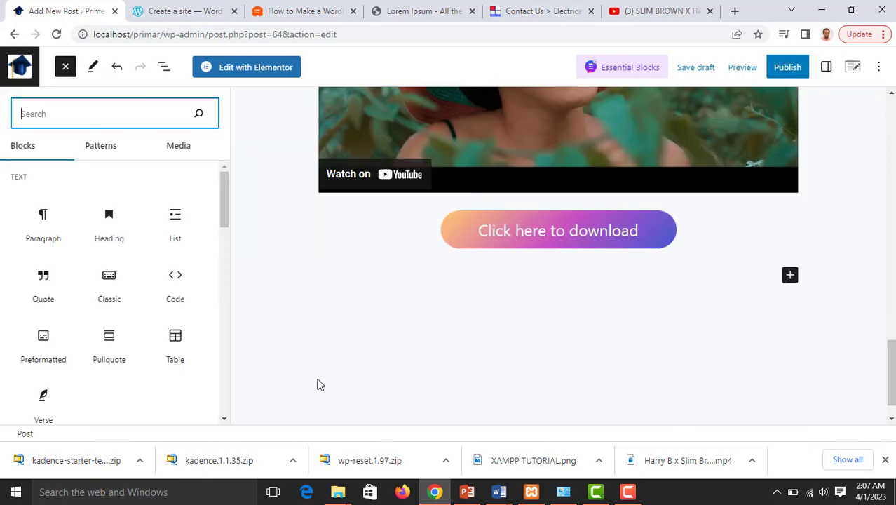
scroll(136, 320, down, 4)
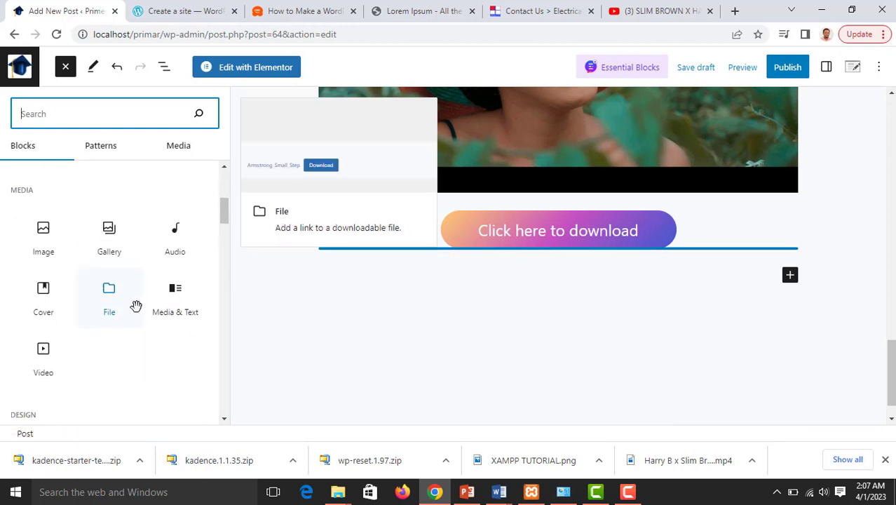
scroll(136, 306, down, 4)
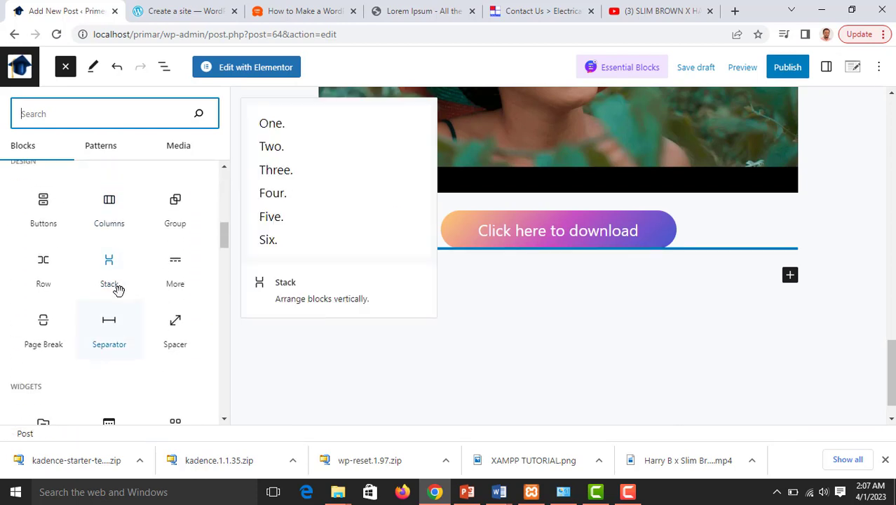
click(110, 321)
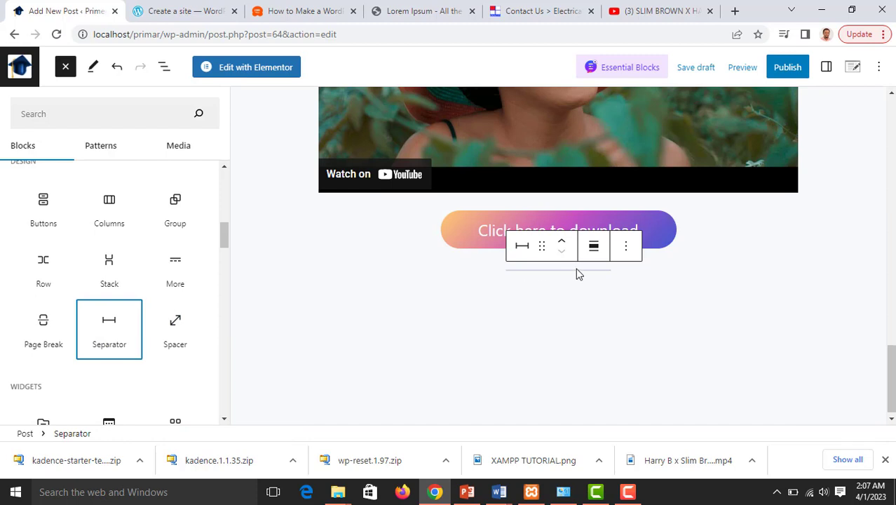
click(565, 247)
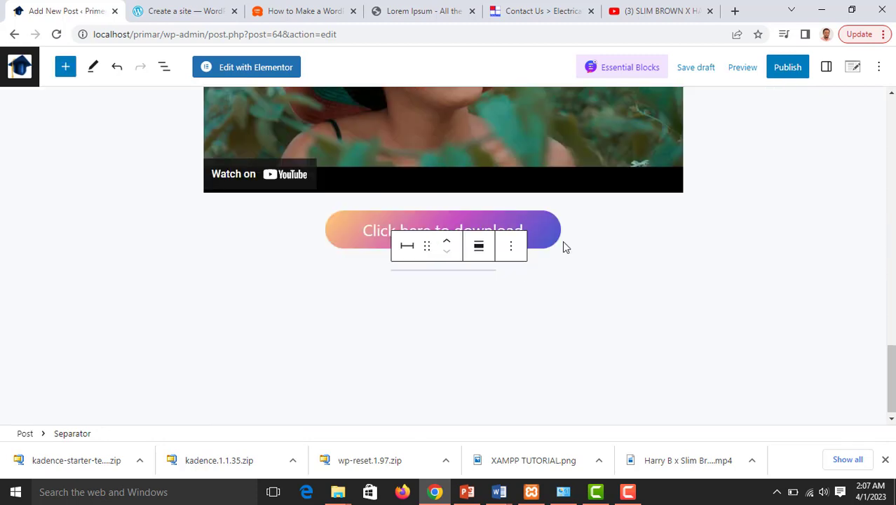
Move the separator up twice so it sits between the uploaded video and the YouTube embed
click(450, 246)
click(448, 244)
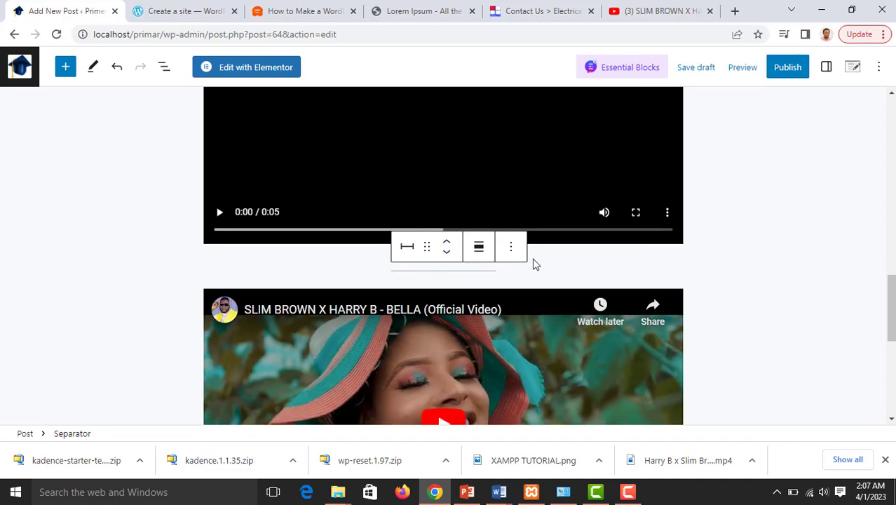
click(494, 271)
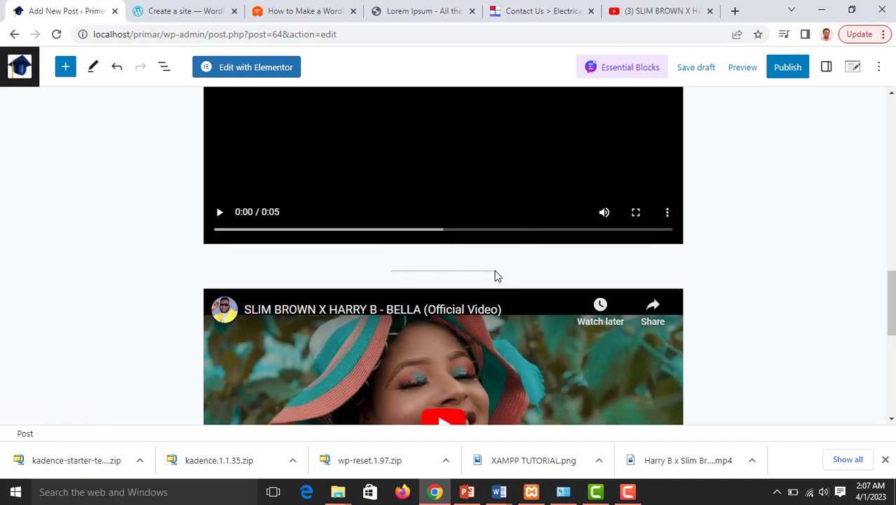
click(825, 68)
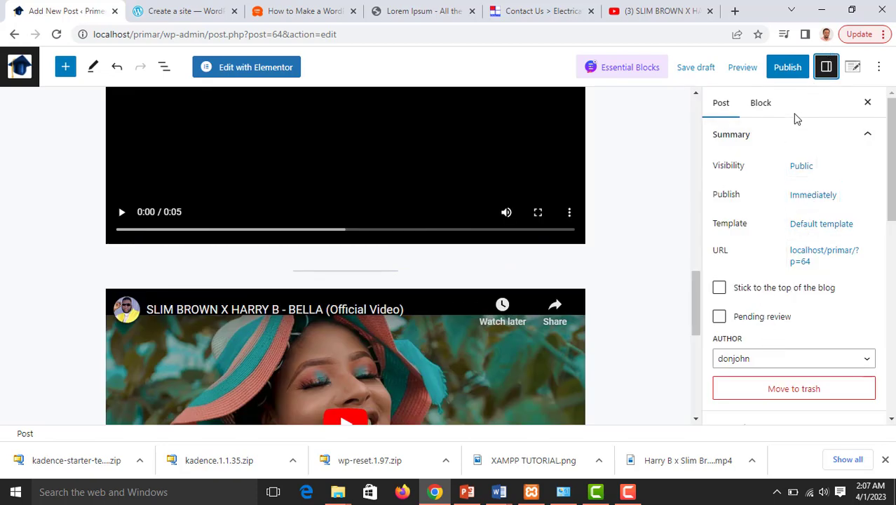
Give the separator the Wide Line style in the blue accent colour (2B6CB0)
click(768, 110)
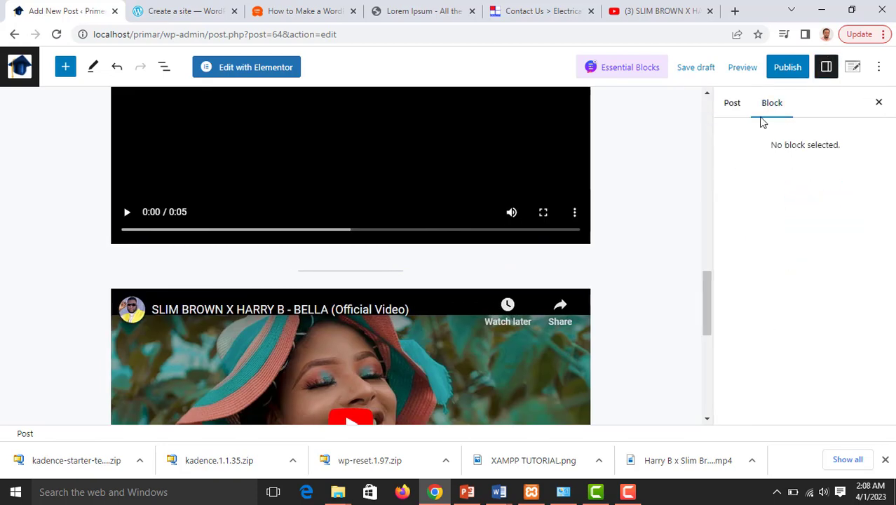
click(399, 270)
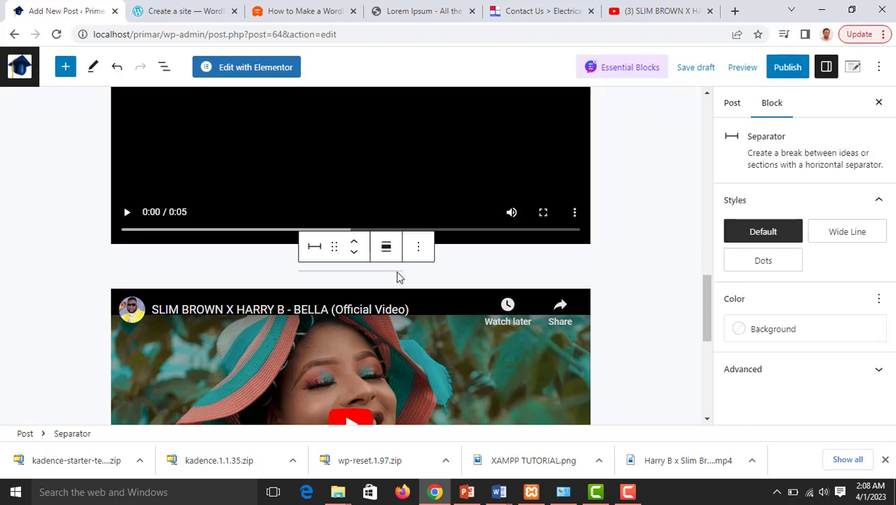
click(846, 234)
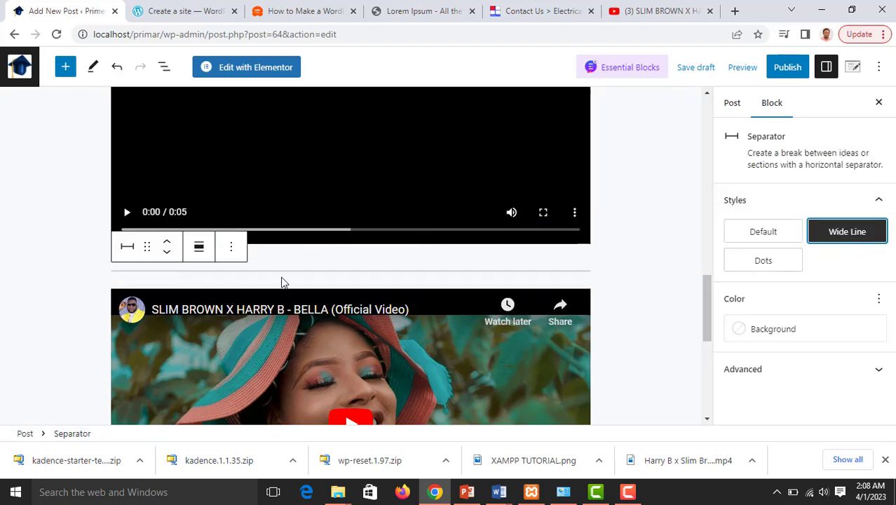
mouse_move(788, 264)
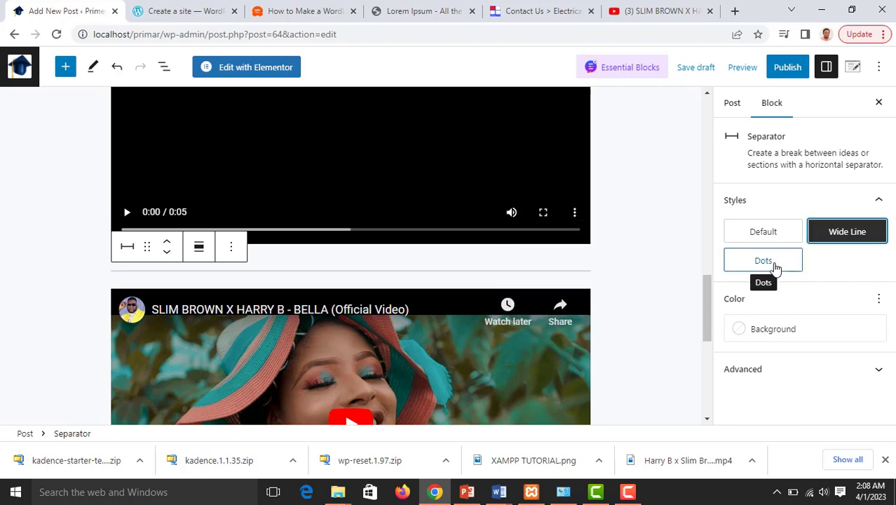
click(766, 263)
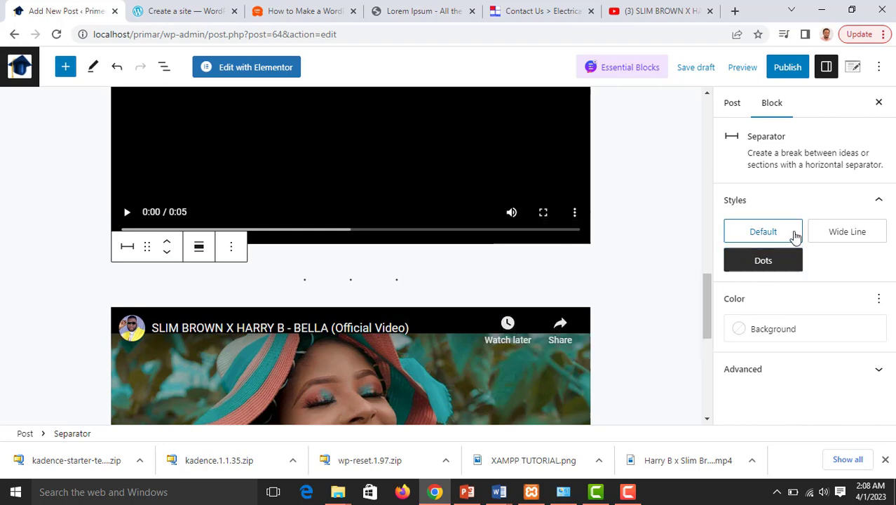
click(783, 237)
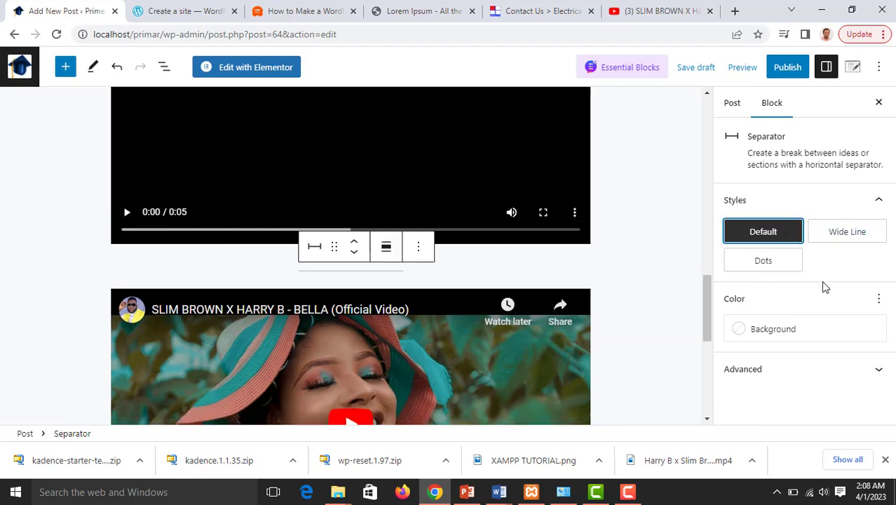
click(835, 231)
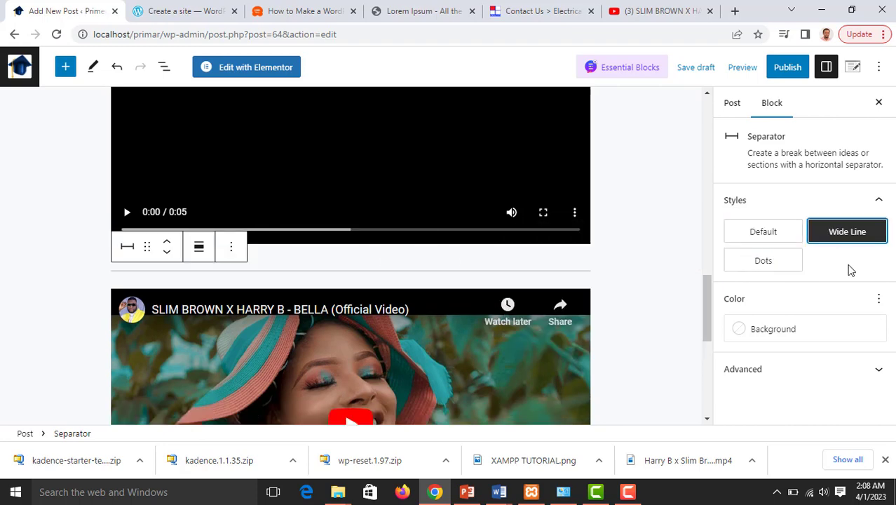
click(748, 330)
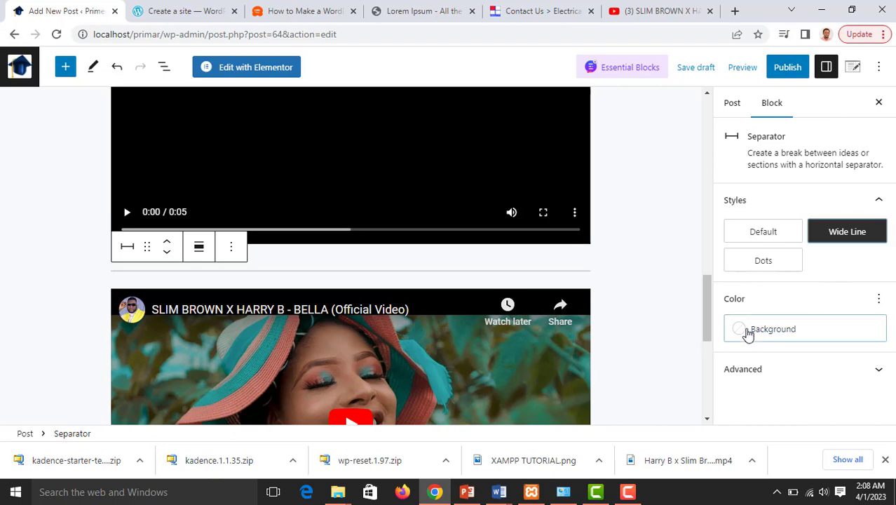
click(549, 295)
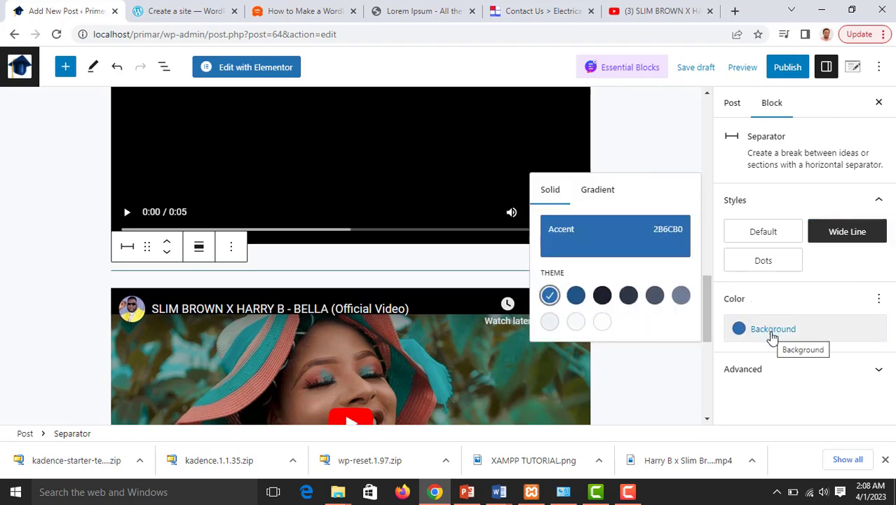
click(742, 369)
Set the separator's alignment to Wide width after briefly trying Full width
click(199, 250)
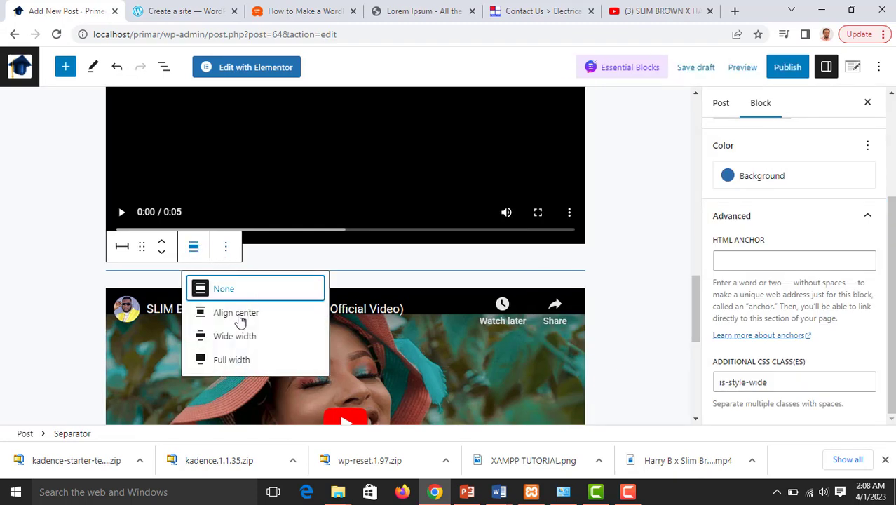
click(234, 336)
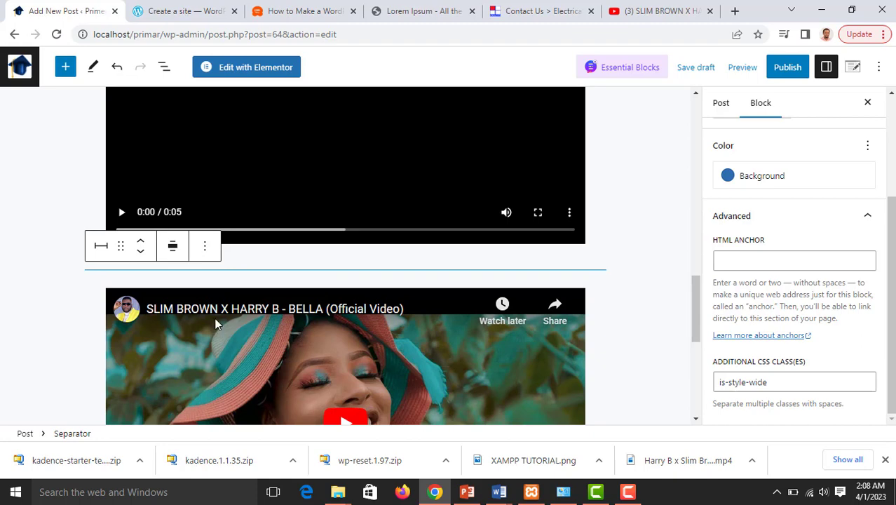
click(172, 246)
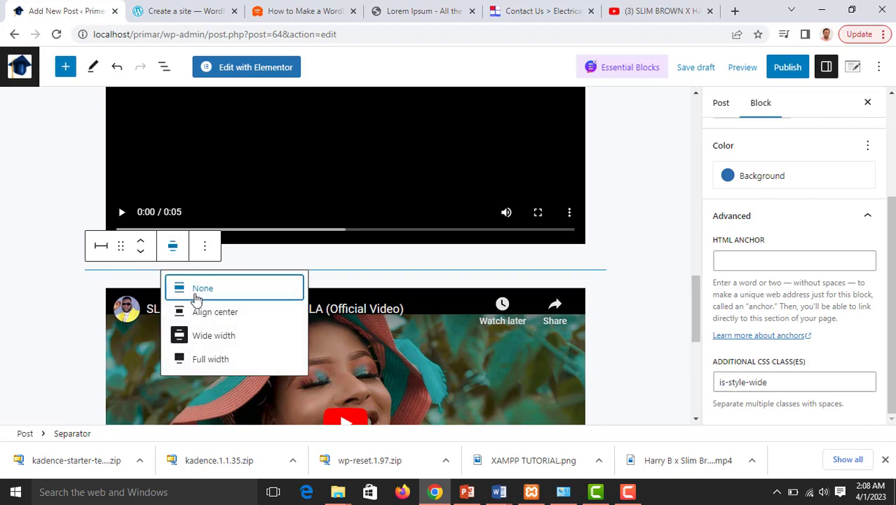
click(210, 359)
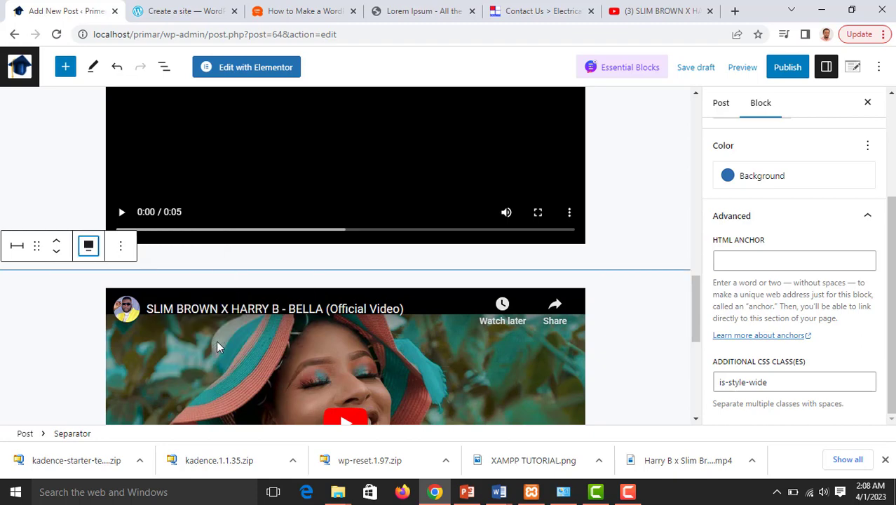
click(89, 246)
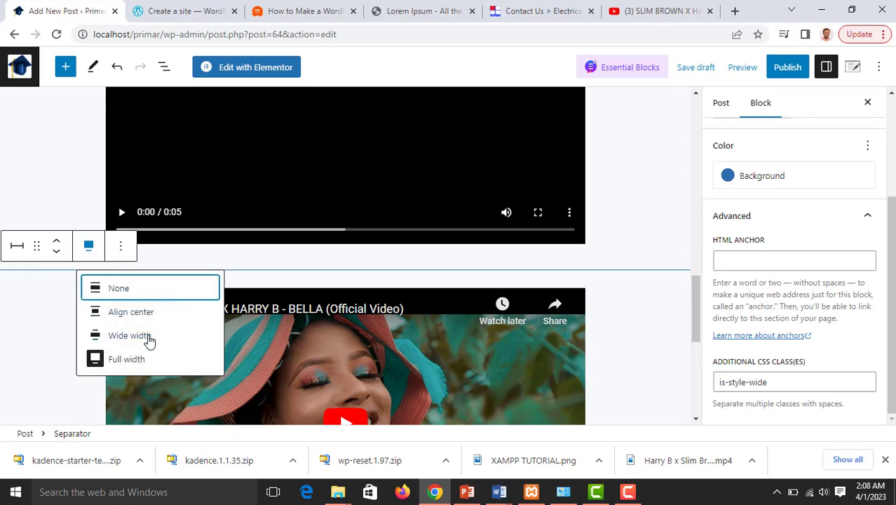
click(129, 335)
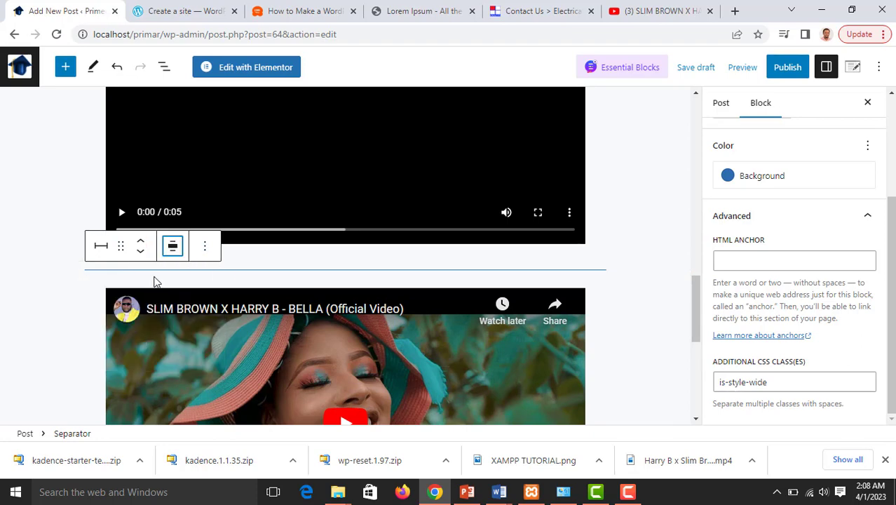
click(102, 247)
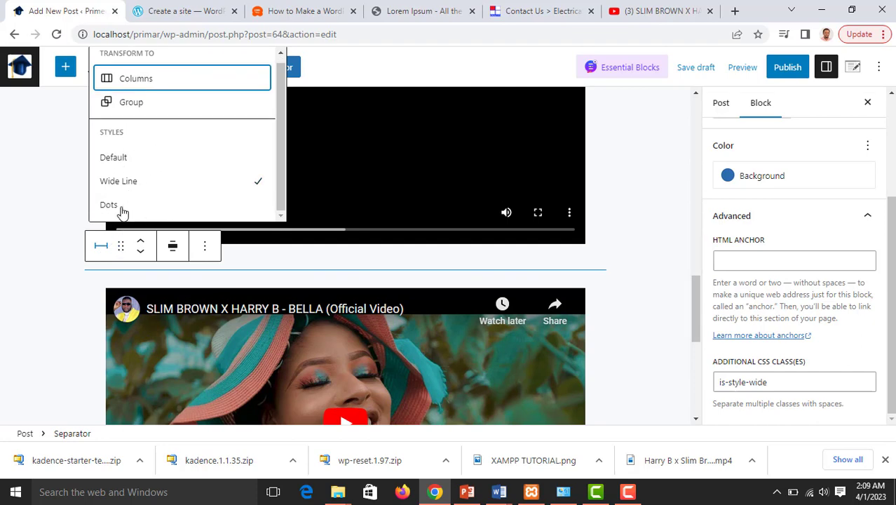
scroll(150, 194, up, 1)
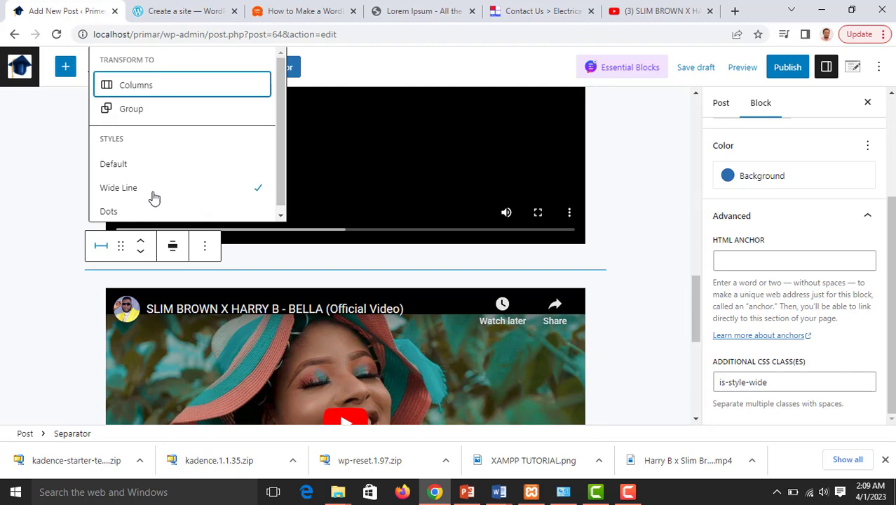
click(204, 246)
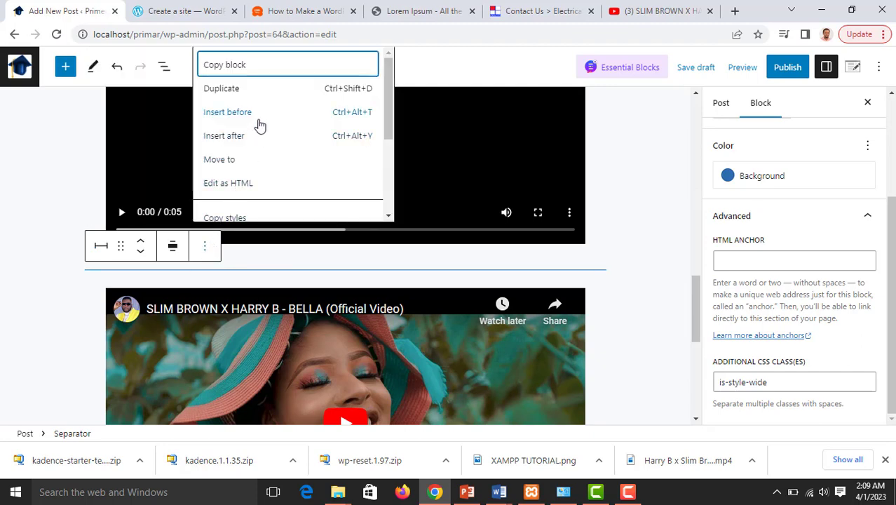
scroll(254, 143, down, 1)
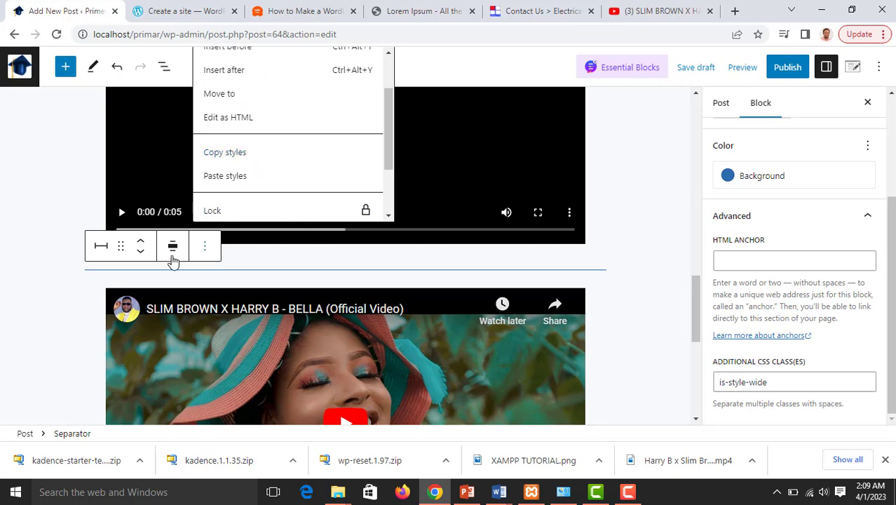
scroll(244, 200, down, 1)
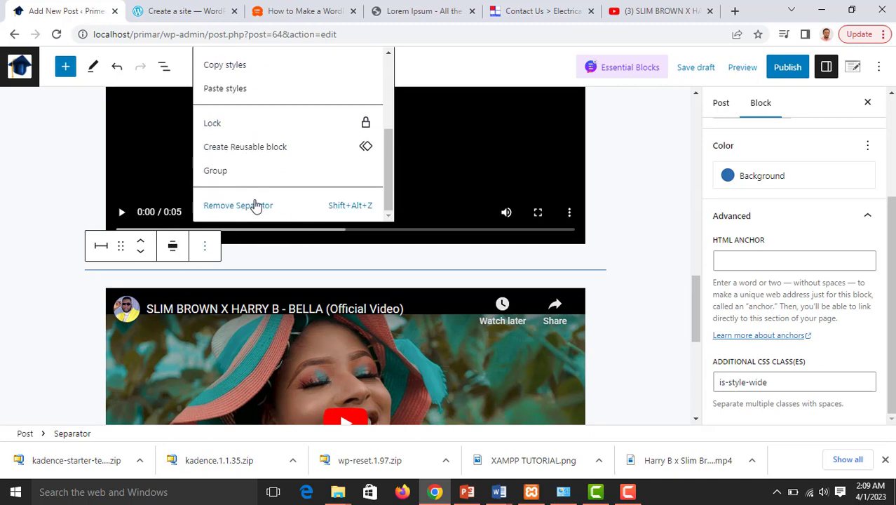
click(80, 239)
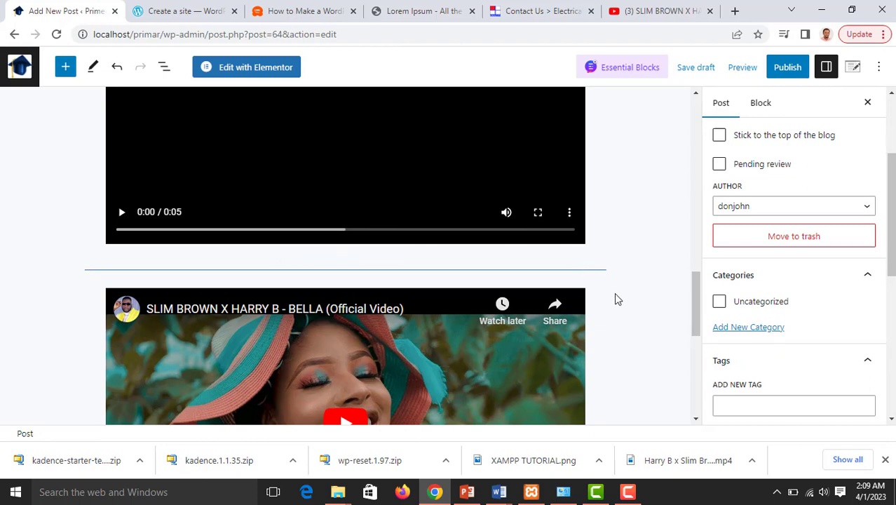
scroll(561, 277, down, 5)
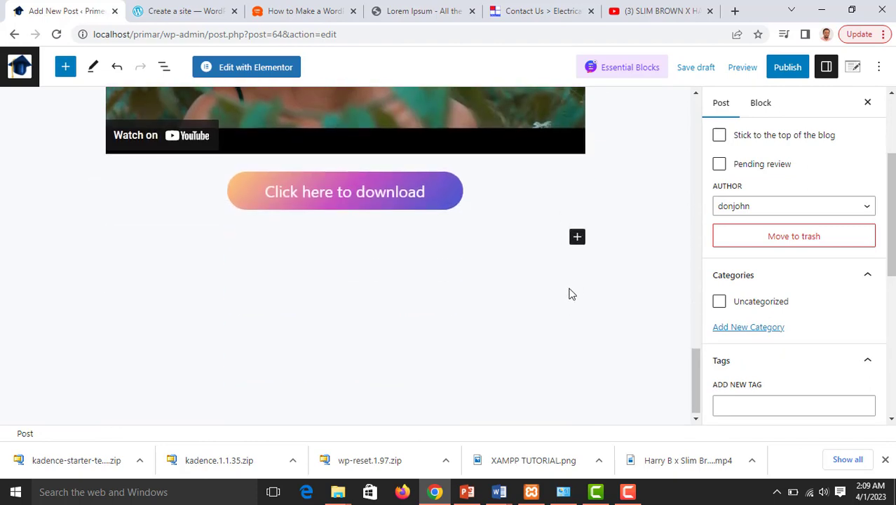
Insert a Spacer block and move it above the Click here to download button
click(577, 237)
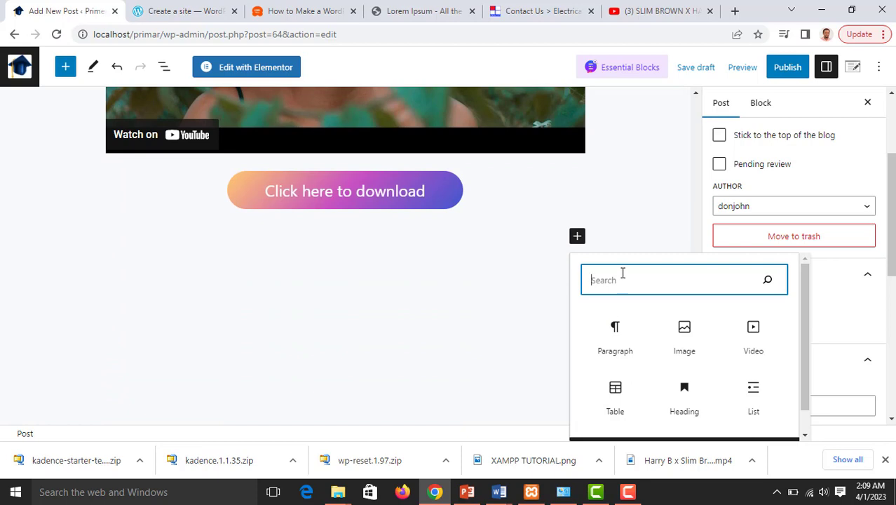
text(spa)
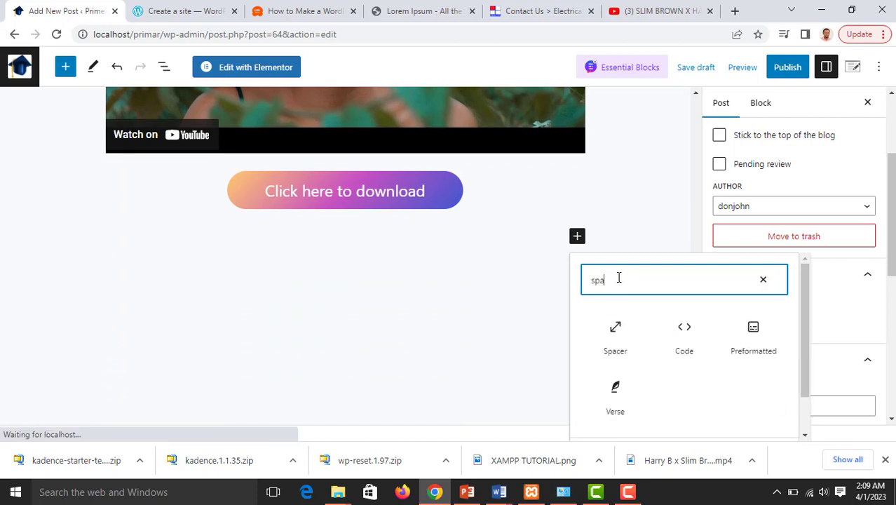
text(cer)
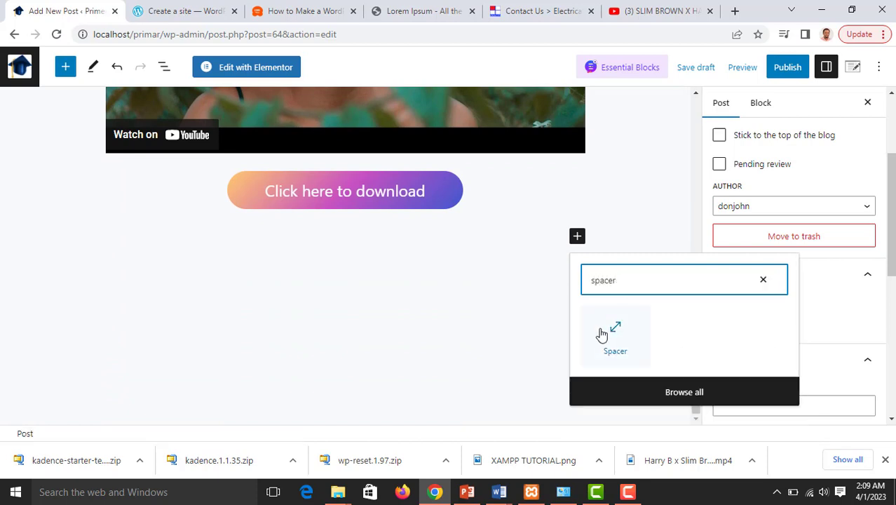
click(612, 332)
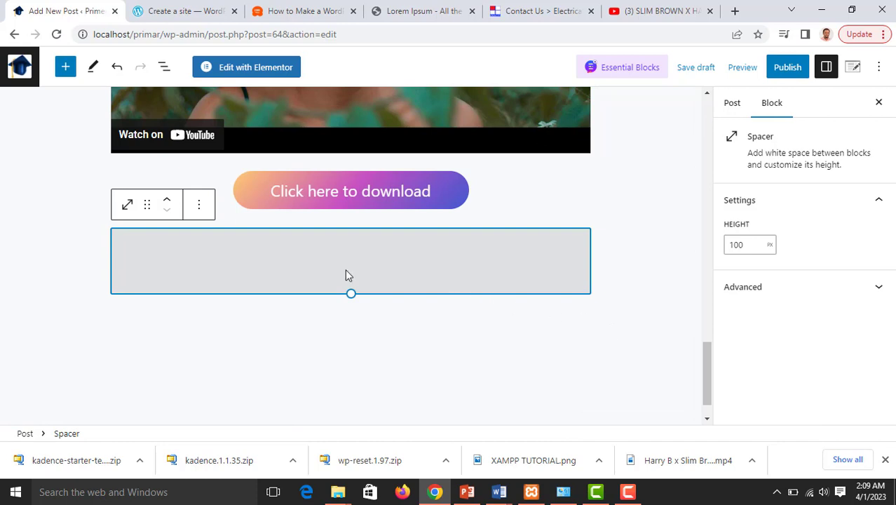
scroll(345, 274, up, 2)
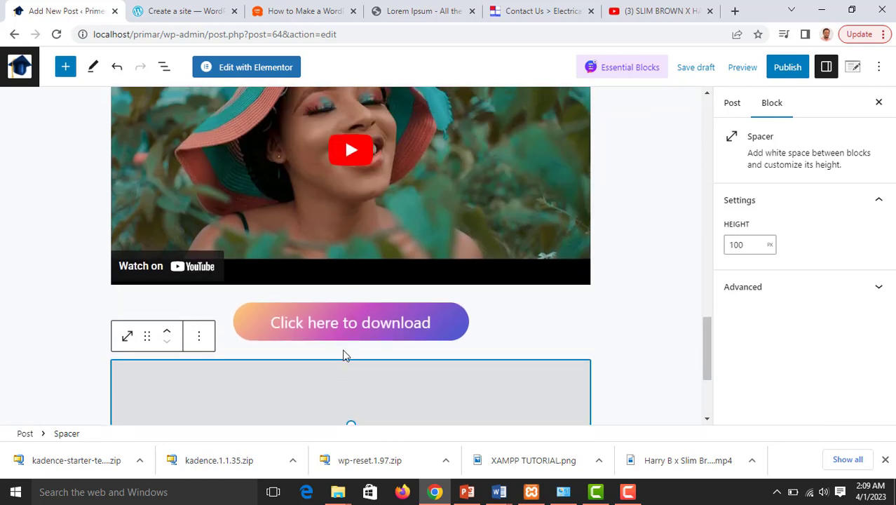
click(344, 305)
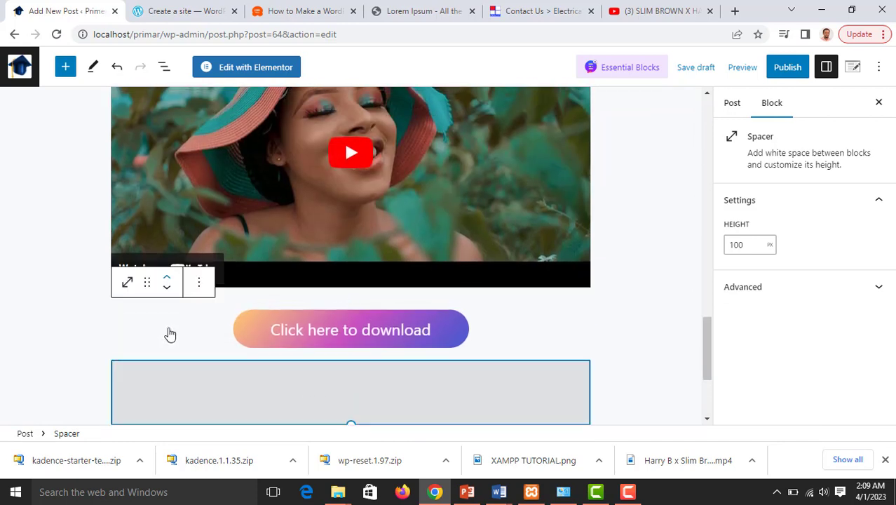
click(169, 332)
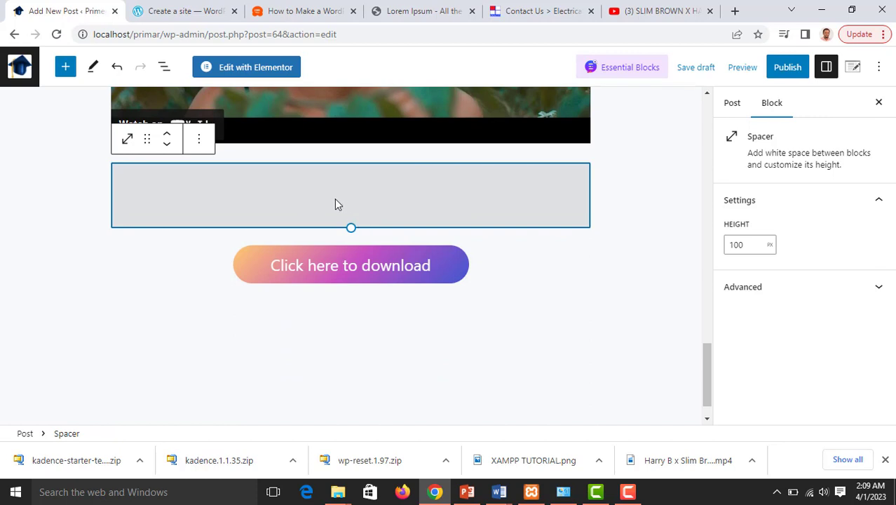
Change the spacer's height from 100 to 200 px
click(748, 244)
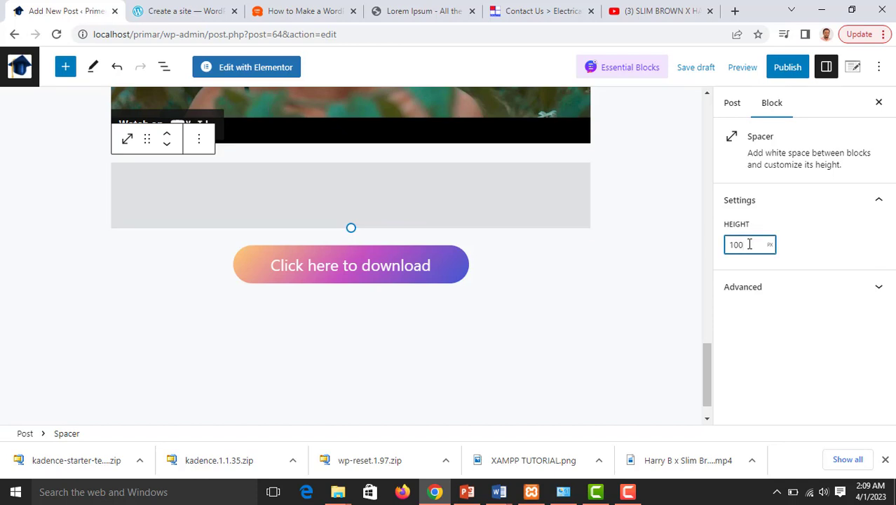
key(BackSpace)
key(BackSpace)
key(BackSpace)
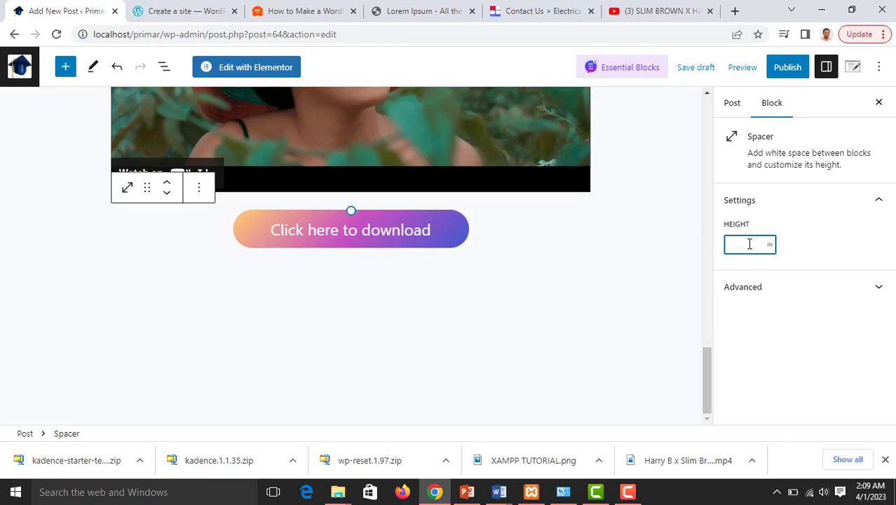
text(200)
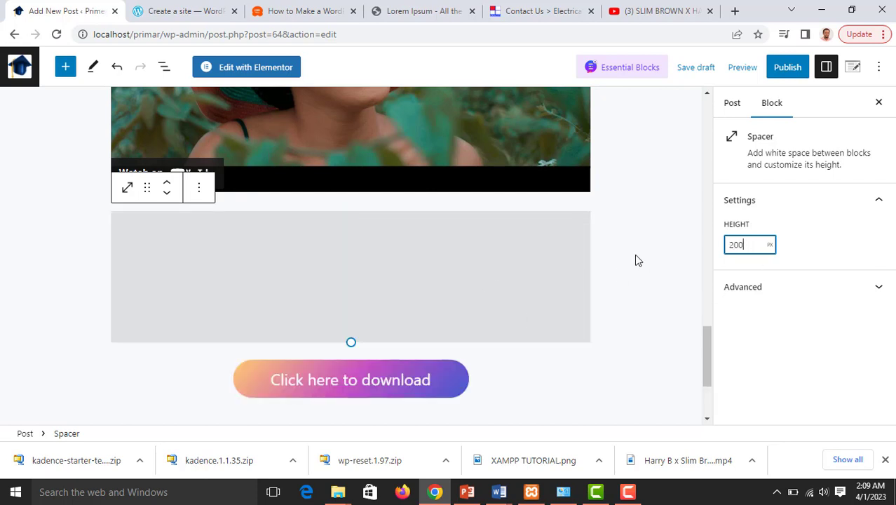
scroll(673, 234, up, 10)
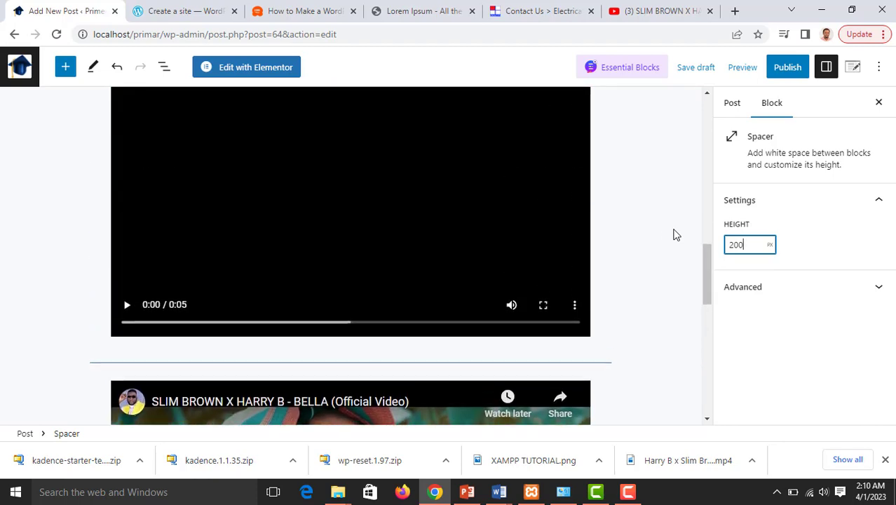
scroll(663, 235, down, 2)
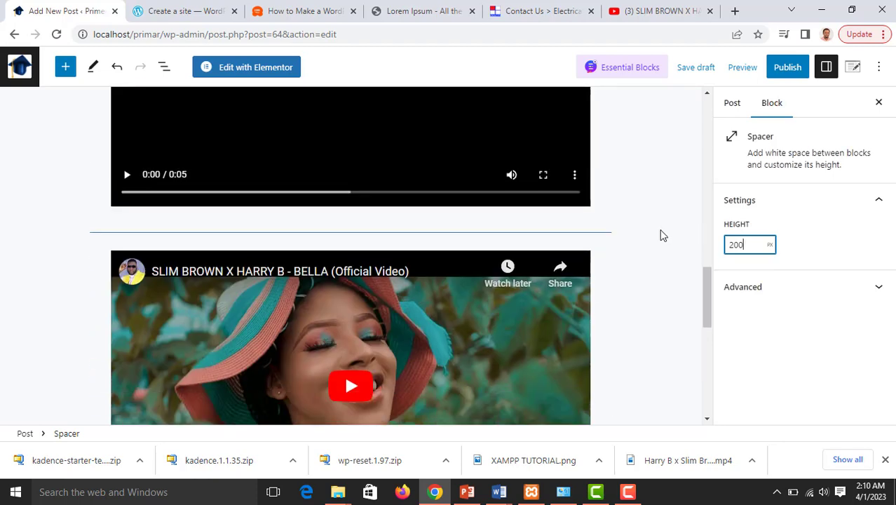
Browse the block list from the top toolbar inserter, then close it without adding anything
click(65, 67)
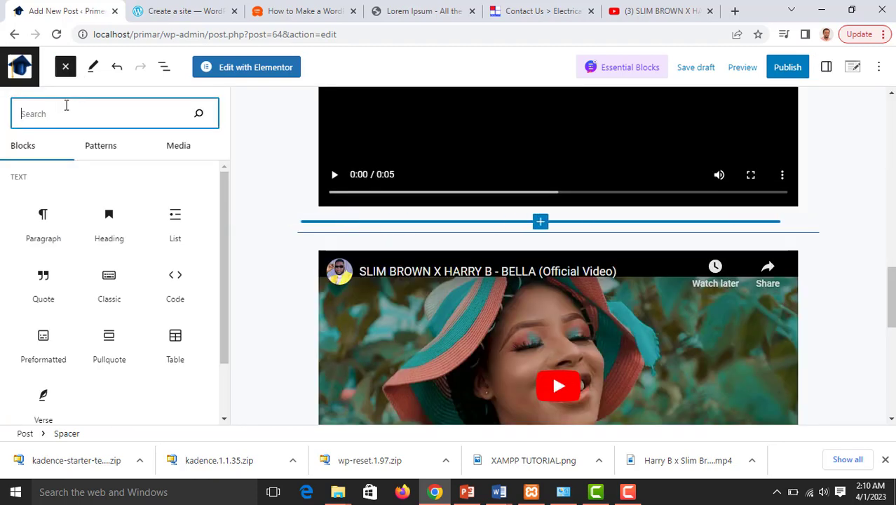
scroll(84, 324, down, 15)
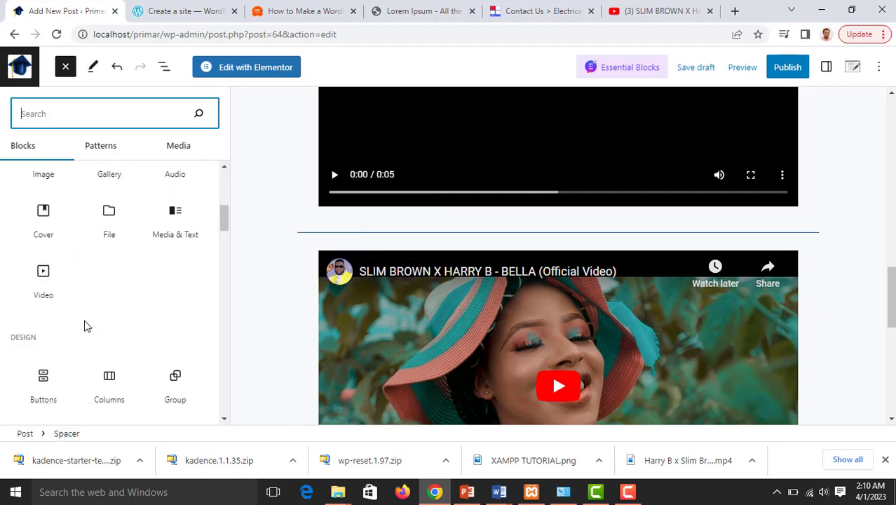
scroll(84, 324, down, 10)
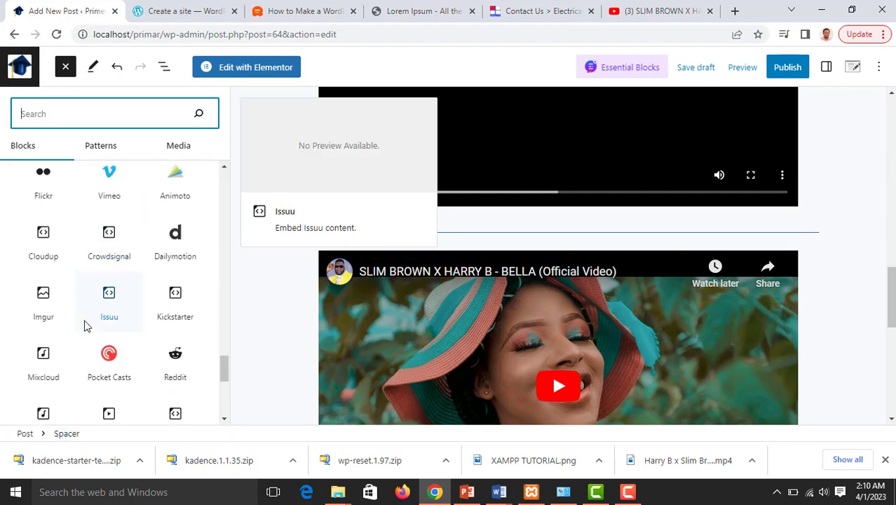
scroll(134, 276, up, 5)
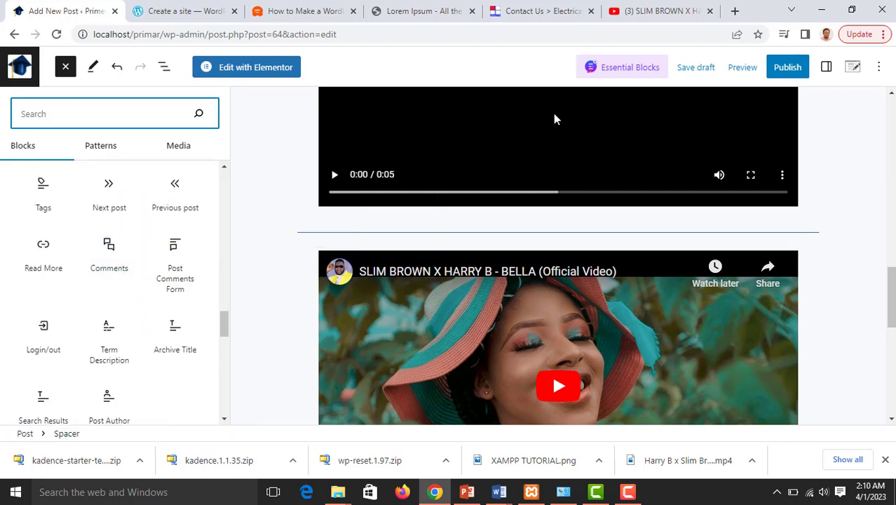
key(Escape)
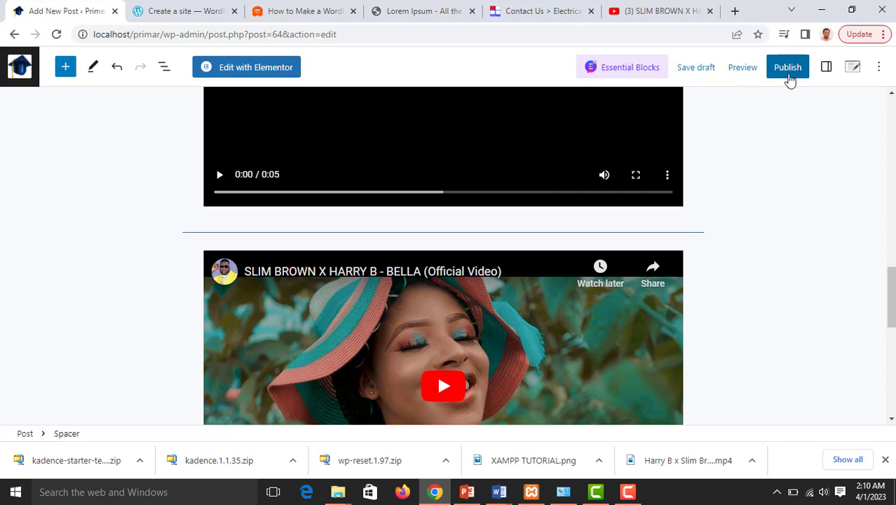
click(797, 74)
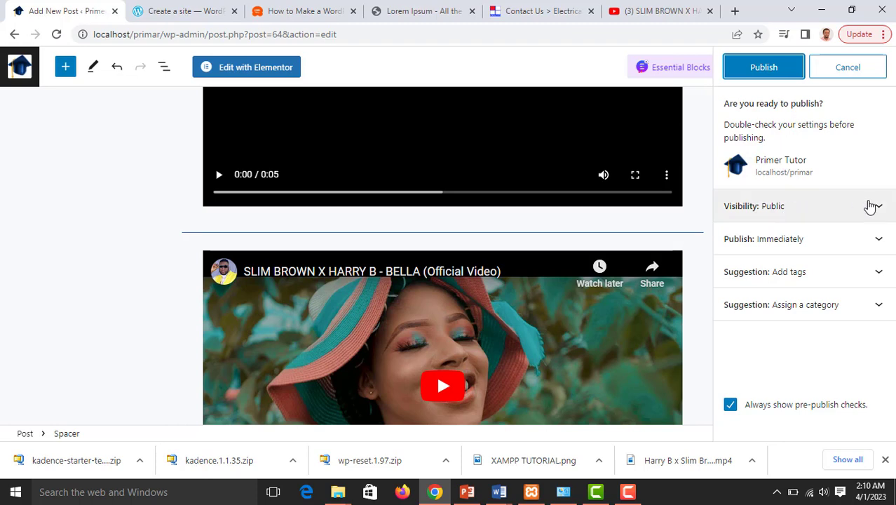
click(871, 206)
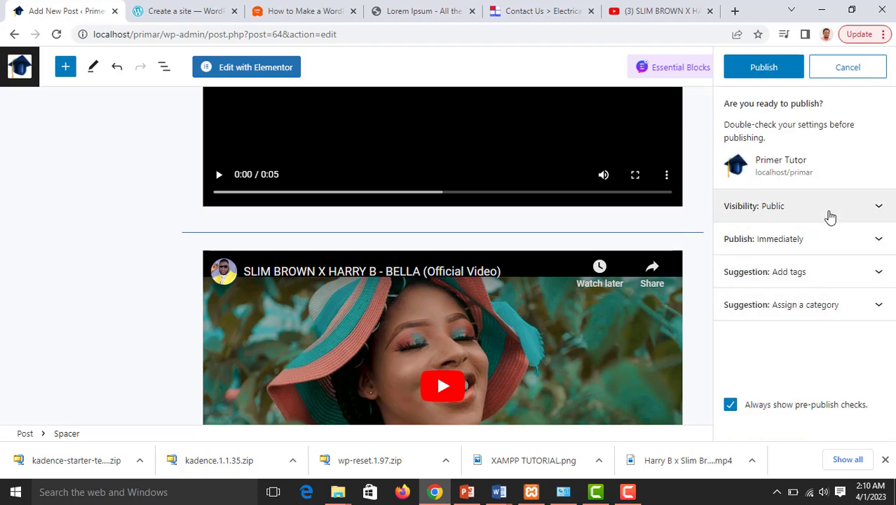
click(823, 219)
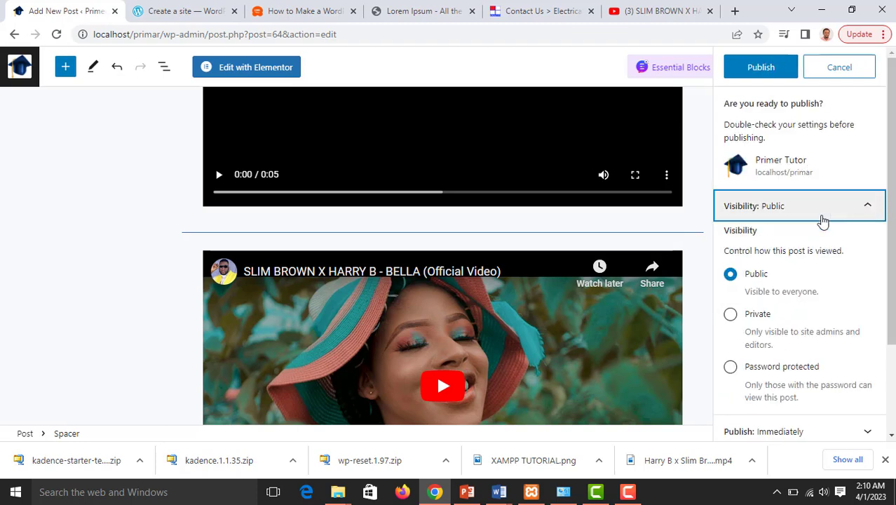
click(776, 369)
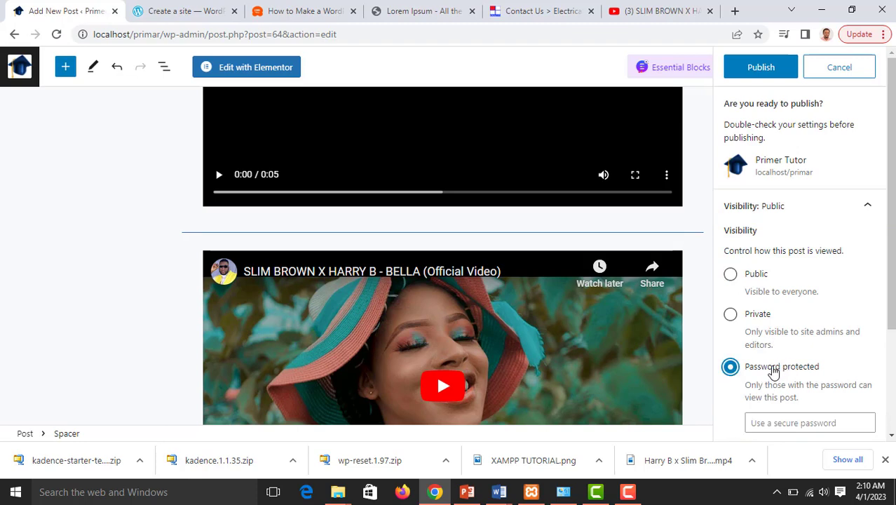
scroll(782, 363, down, 1)
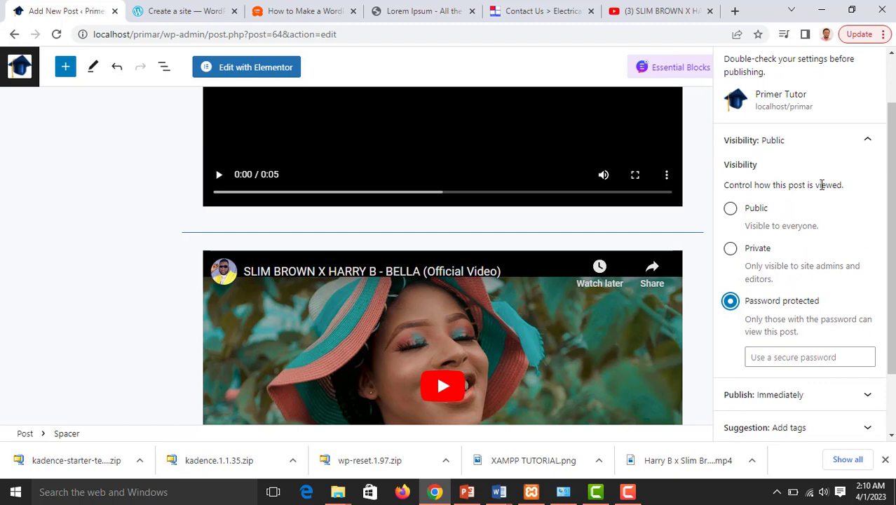
click(868, 139)
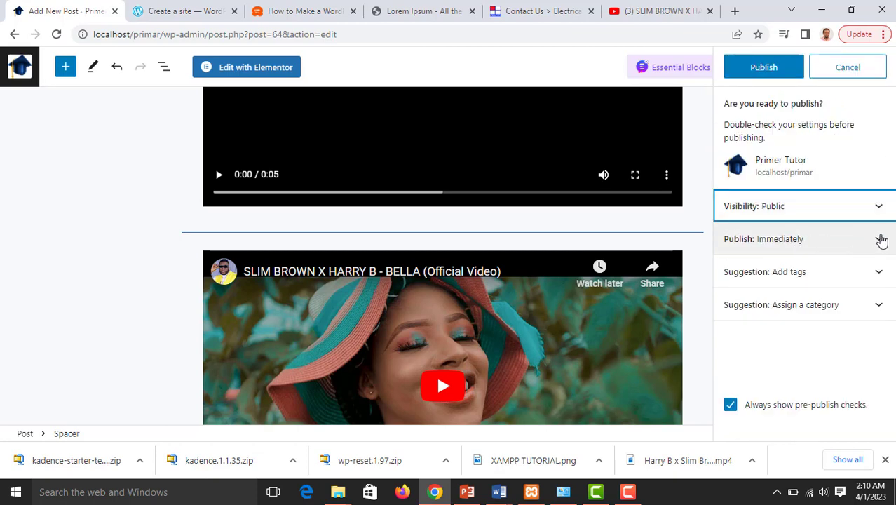
click(881, 239)
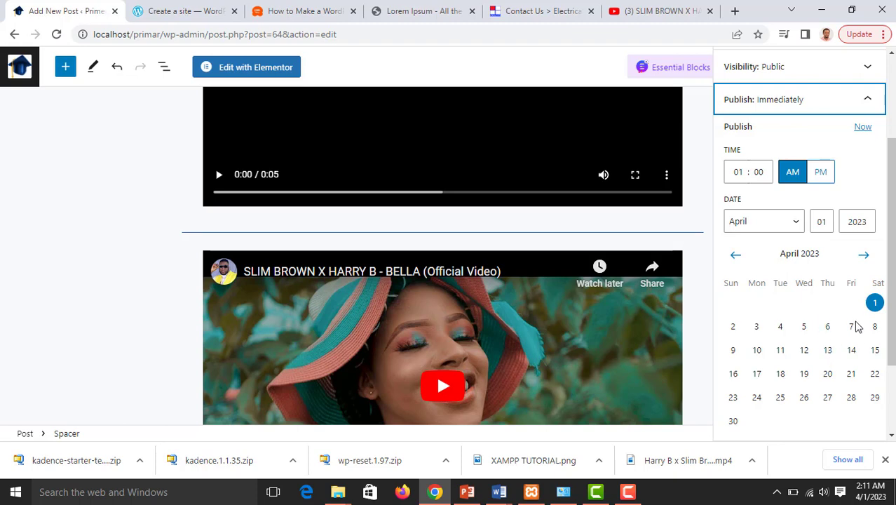
scroll(855, 362, down, 2)
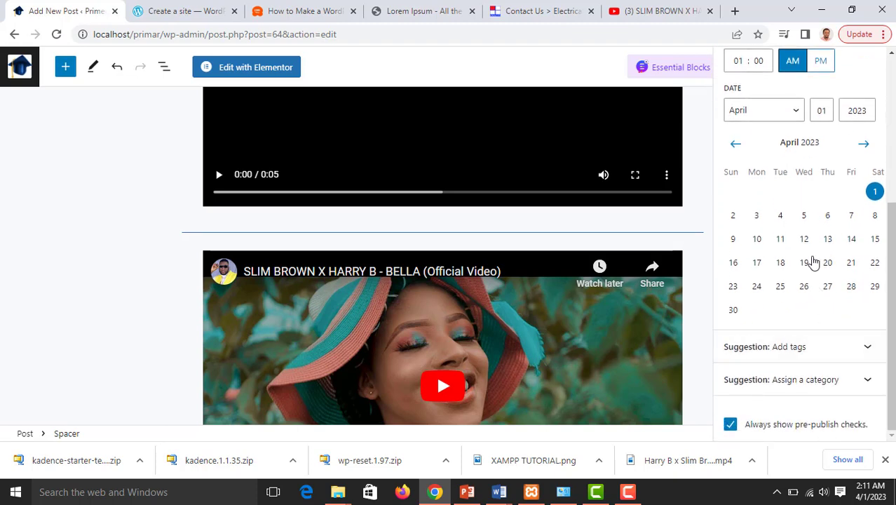
scroll(822, 316, up, 2)
scroll(825, 320, up, 3)
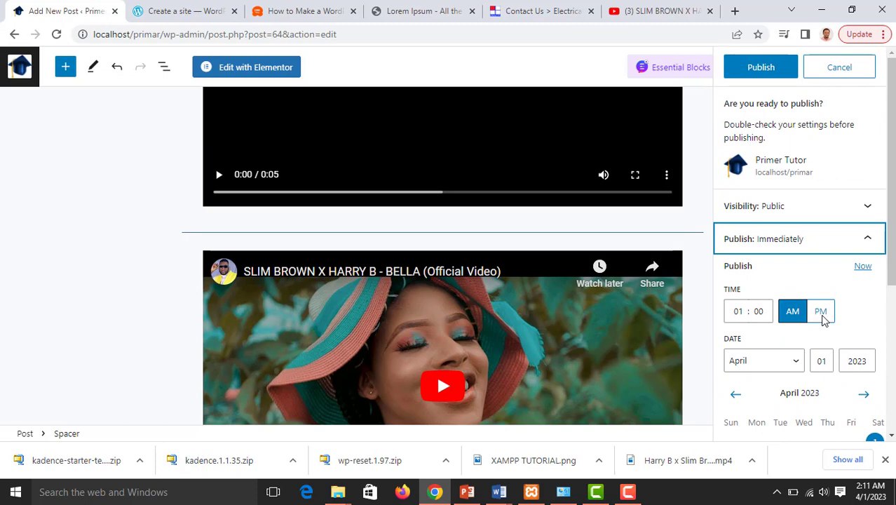
scroll(821, 320, down, 1)
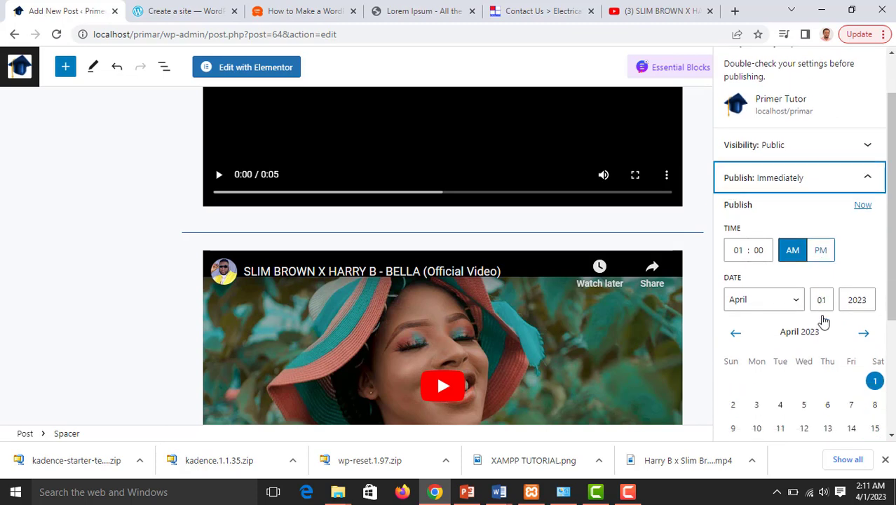
click(869, 170)
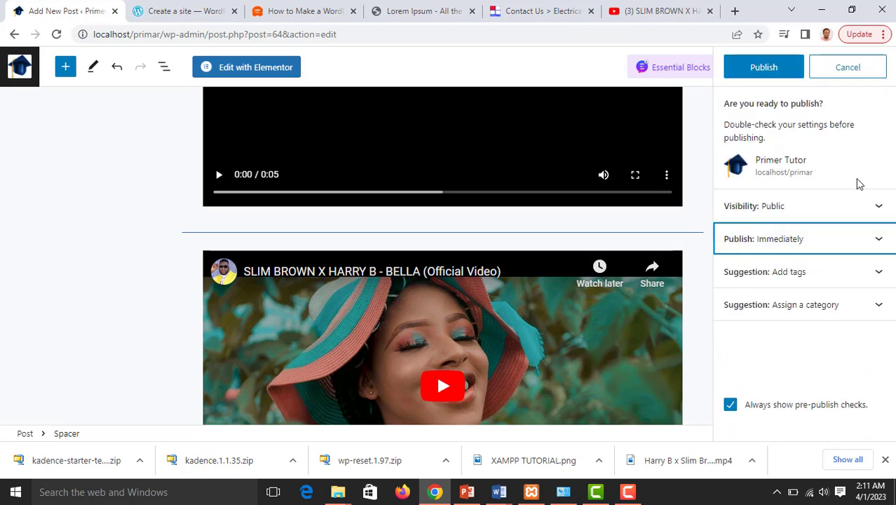
Add the tags Wordpress and Webdesign to the post from the tag suggestion panel
click(879, 274)
scroll(806, 270, down, 1)
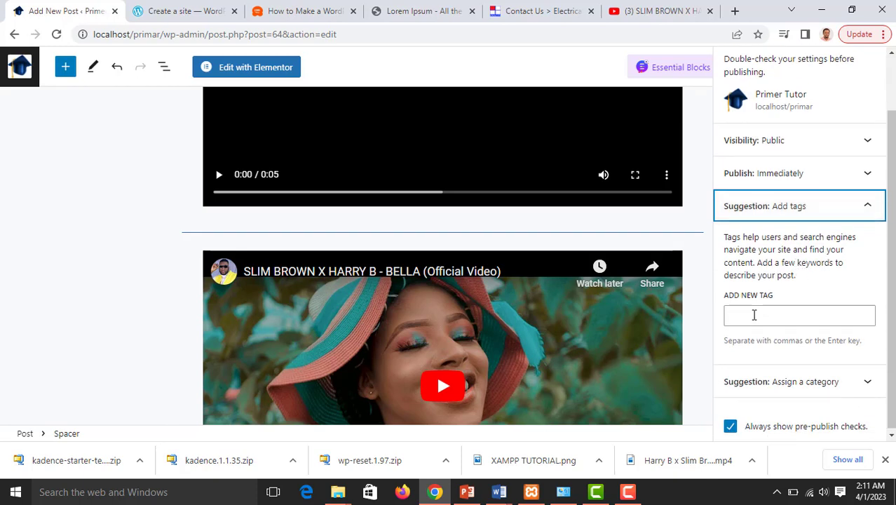
click(797, 316)
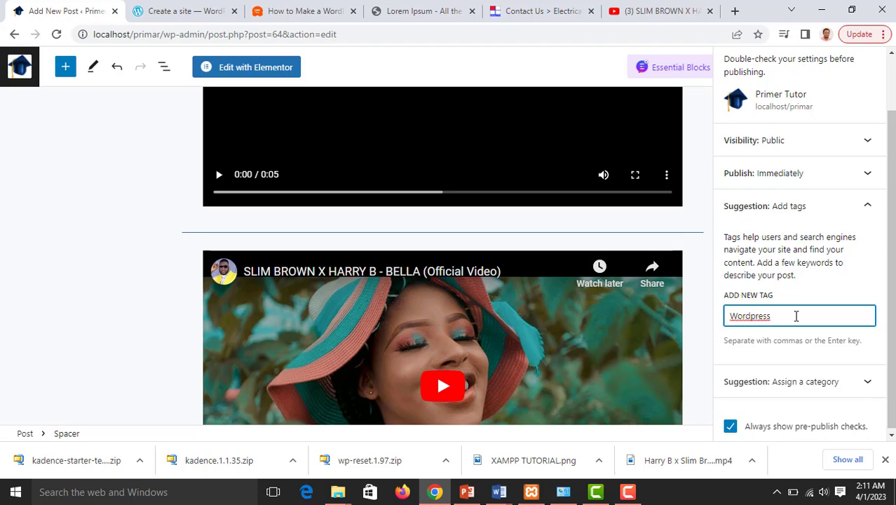
key(Return)
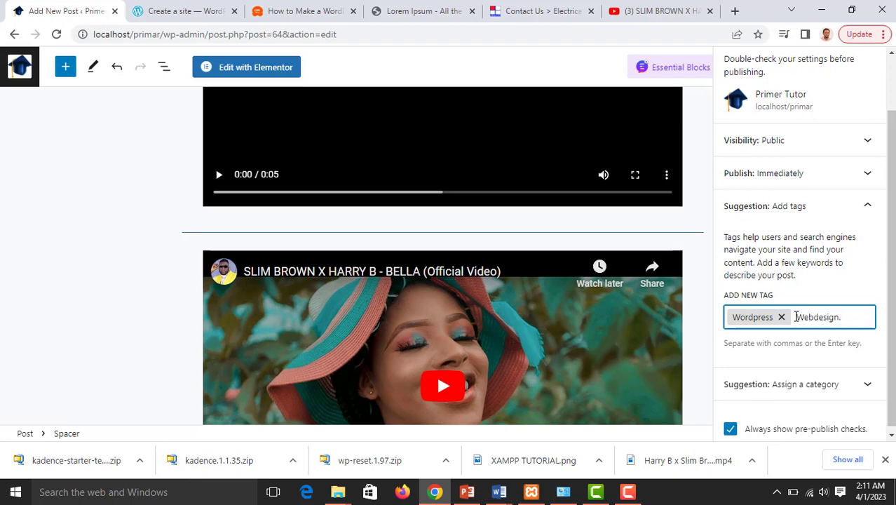
key(Return)
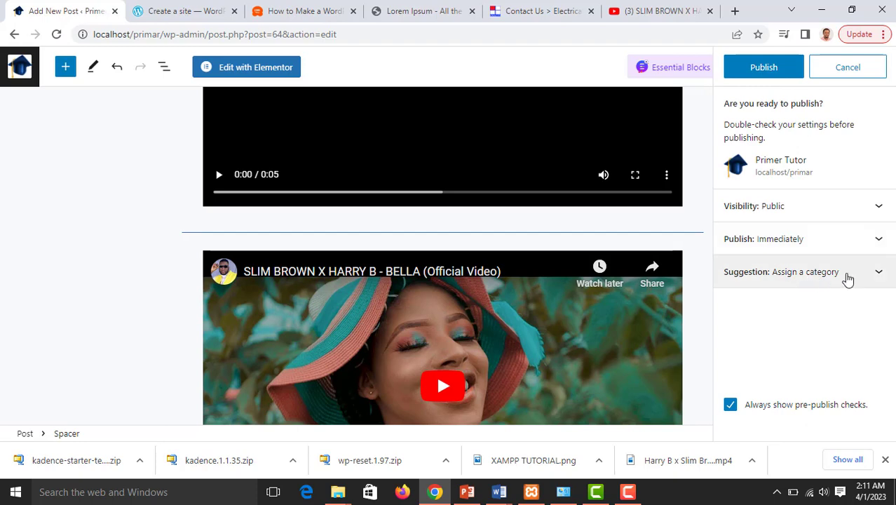
Create a new Webdesign category and assign it to the post
click(874, 276)
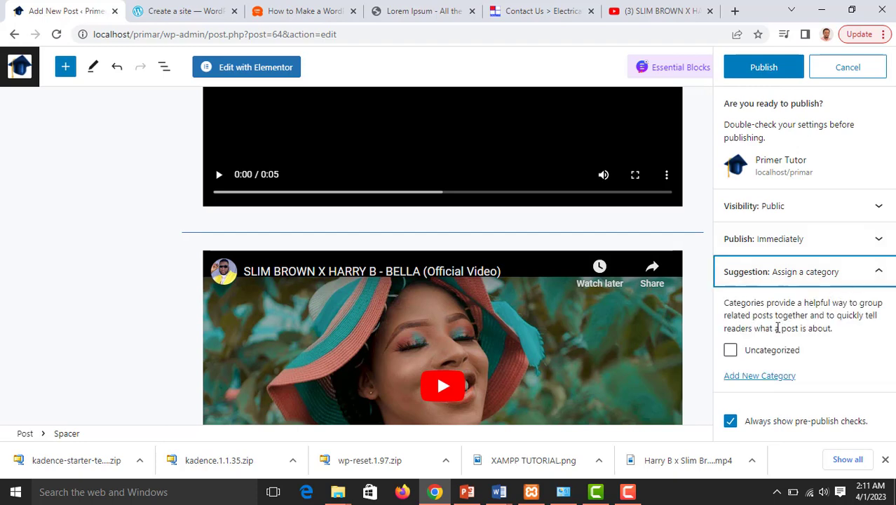
click(742, 377)
scroll(809, 356, down, 1)
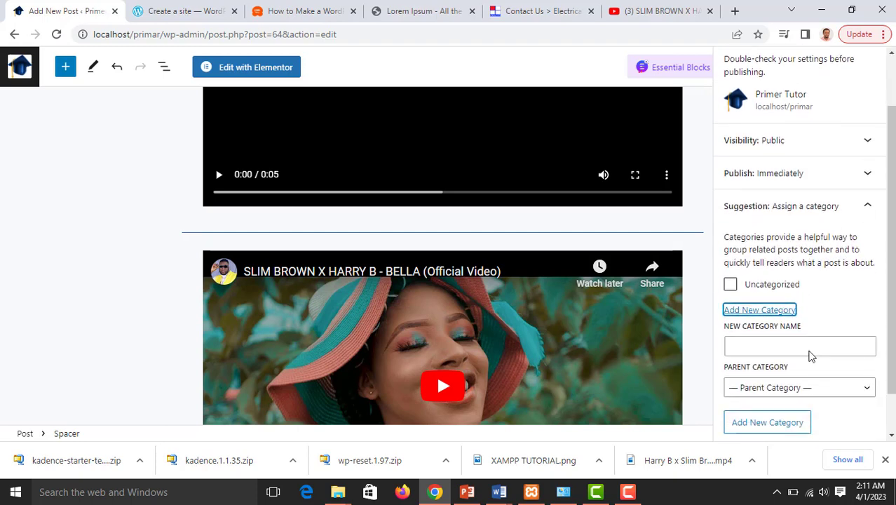
click(785, 347)
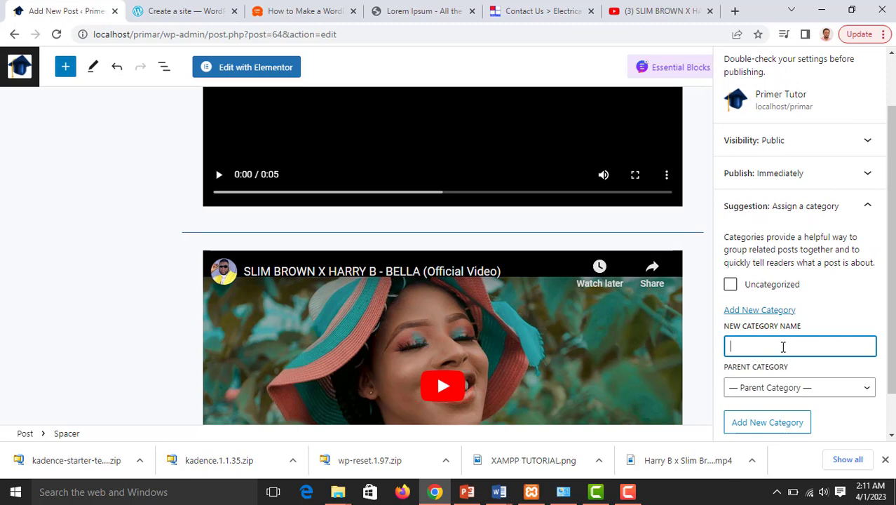
text(Webdesign)
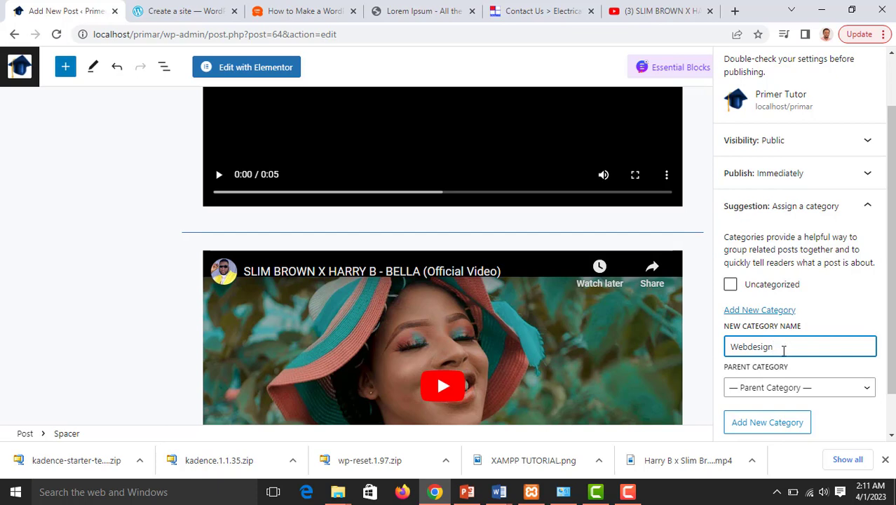
click(781, 413)
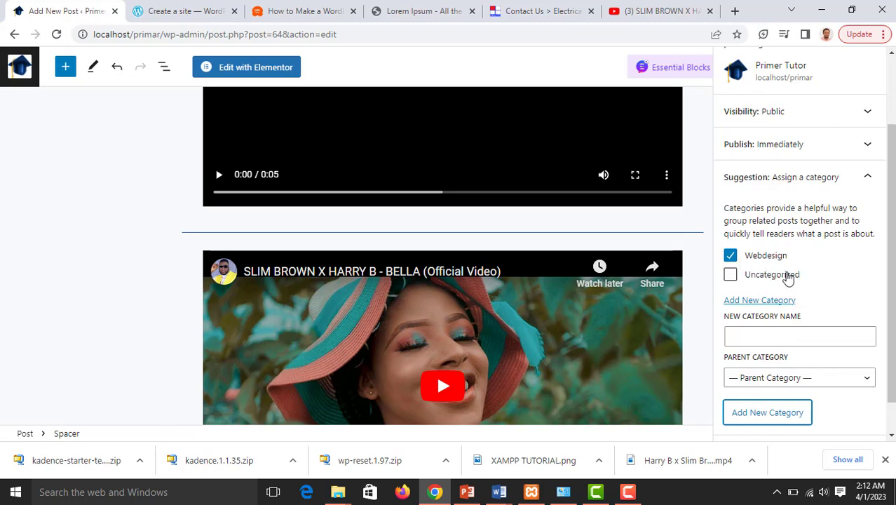
scroll(806, 189, down, 1)
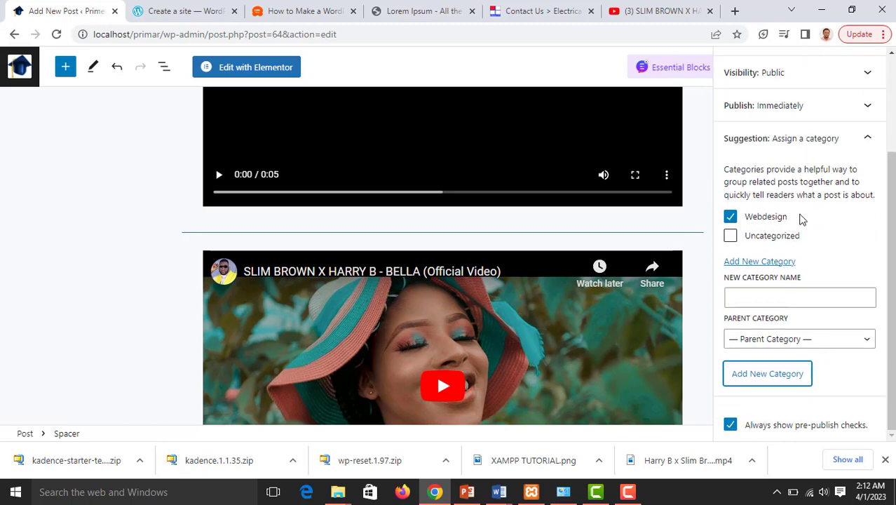
scroll(801, 219, up, 4)
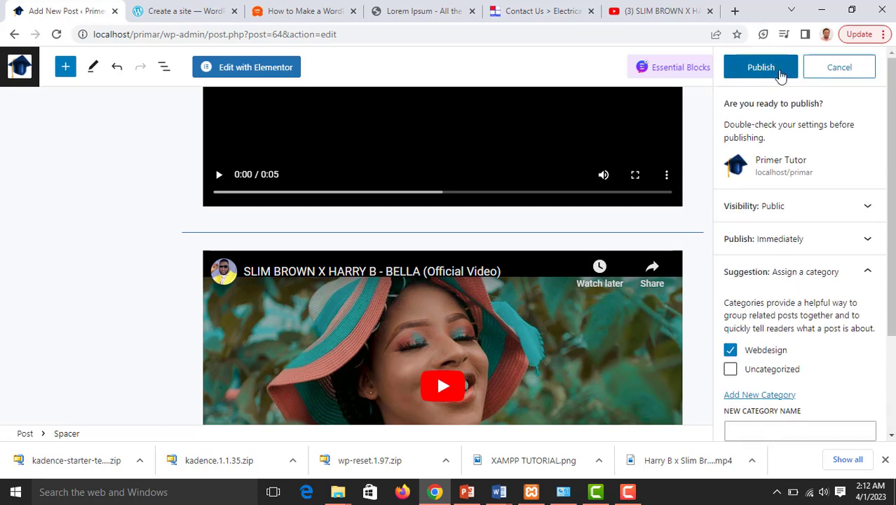
Publish HOW TO INSTALL WORDPRESS and check it in the All Posts list
click(781, 75)
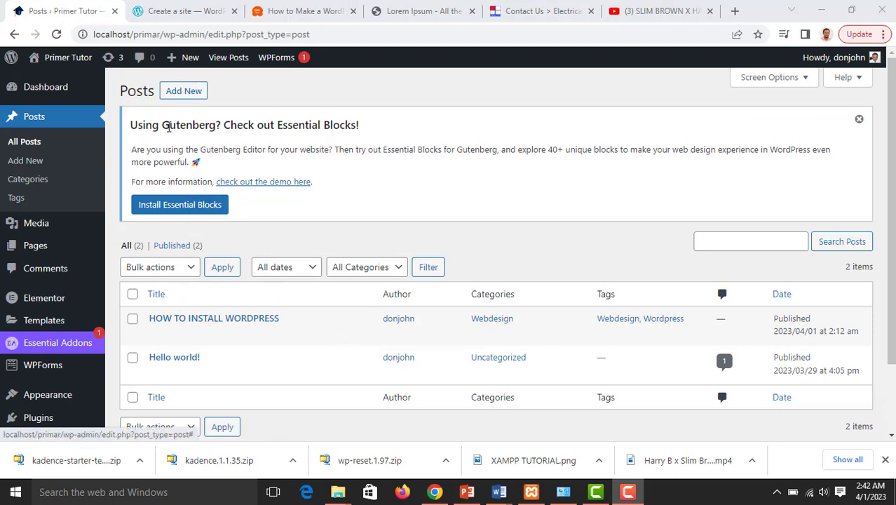
scroll(281, 168, down, 2)
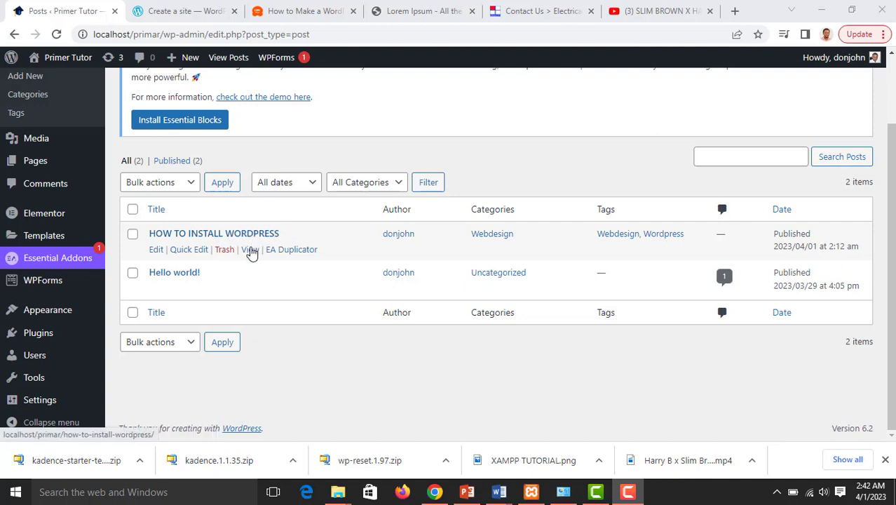
Open the published post's live page in a new browser tab and switch to it
right_click(251, 253)
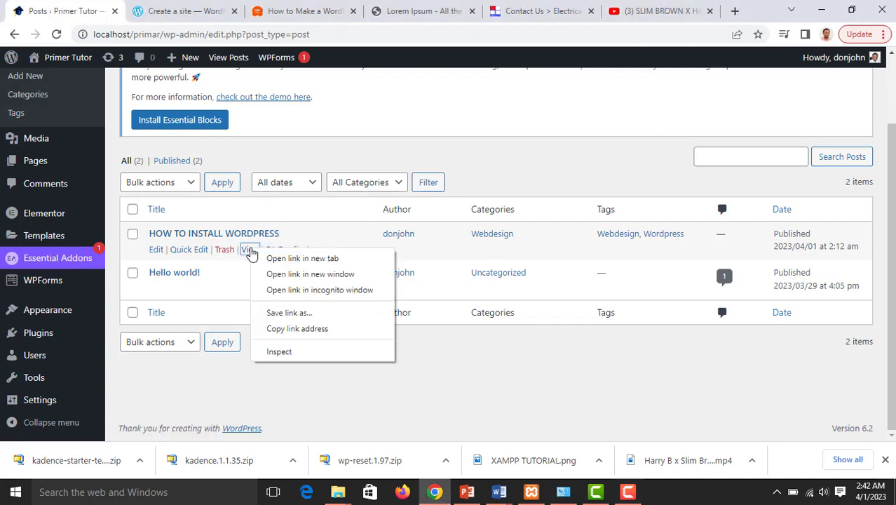
click(269, 260)
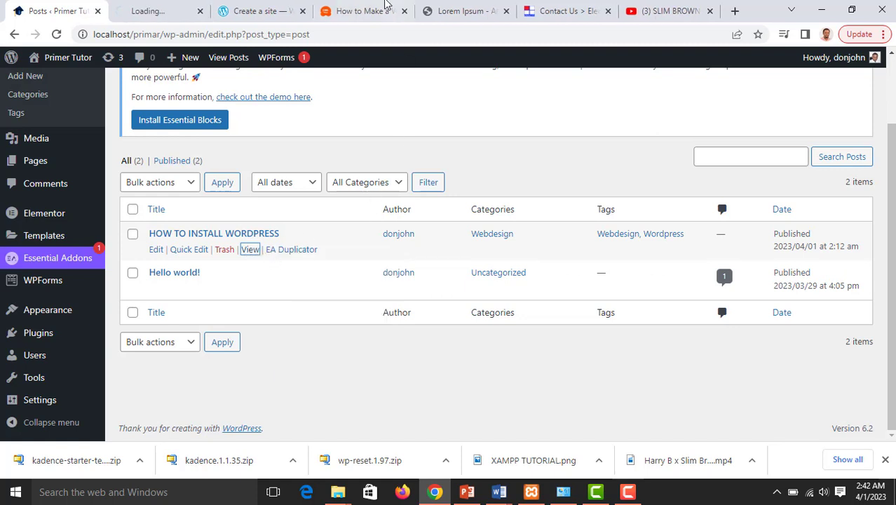
click(167, 11)
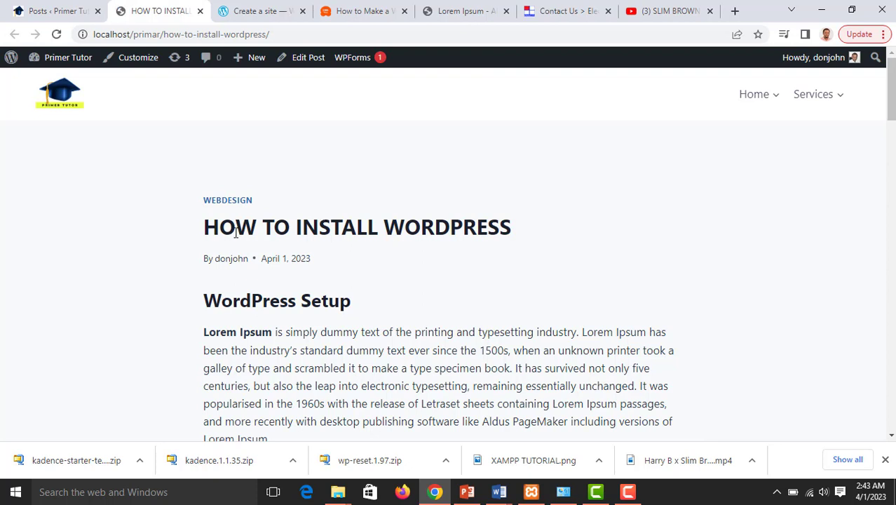
Scroll the live post past the image, list and table to the uploaded video and YouTube embed
scroll(422, 223, down, 1)
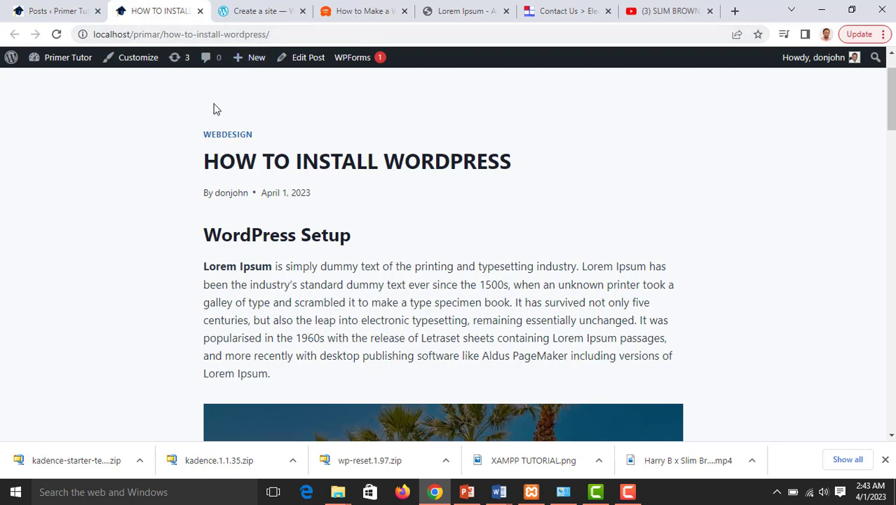
scroll(147, 222, down, 1)
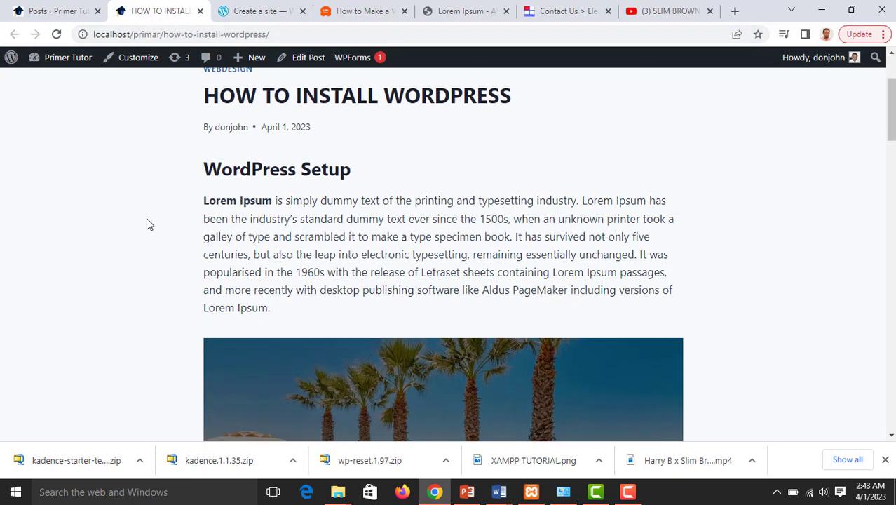
scroll(381, 190, down, 3)
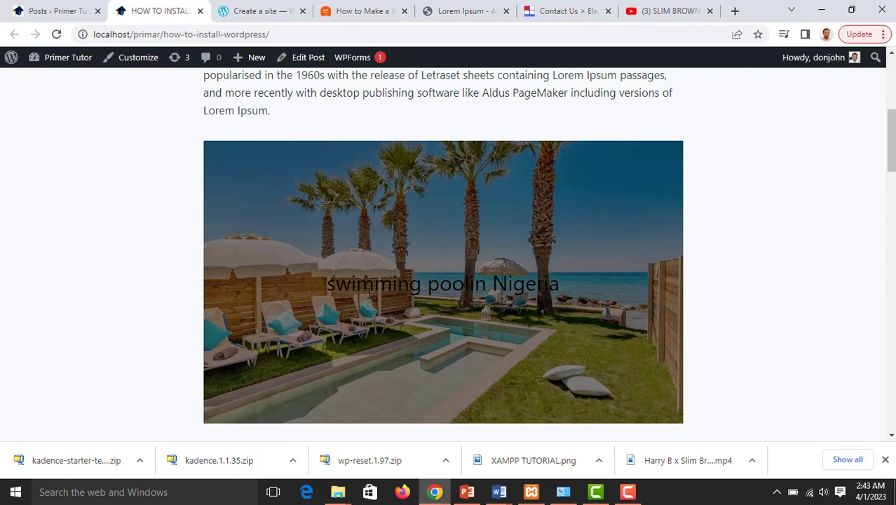
scroll(550, 263, down, 1)
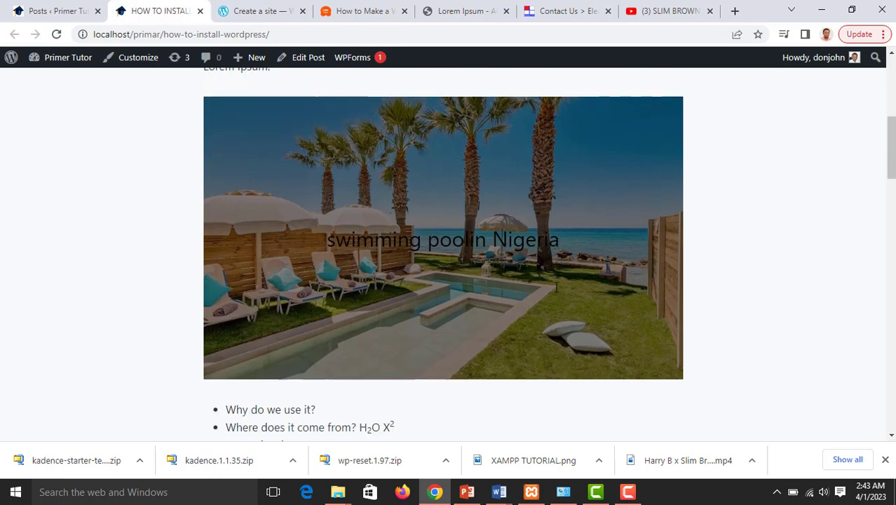
scroll(551, 263, down, 2)
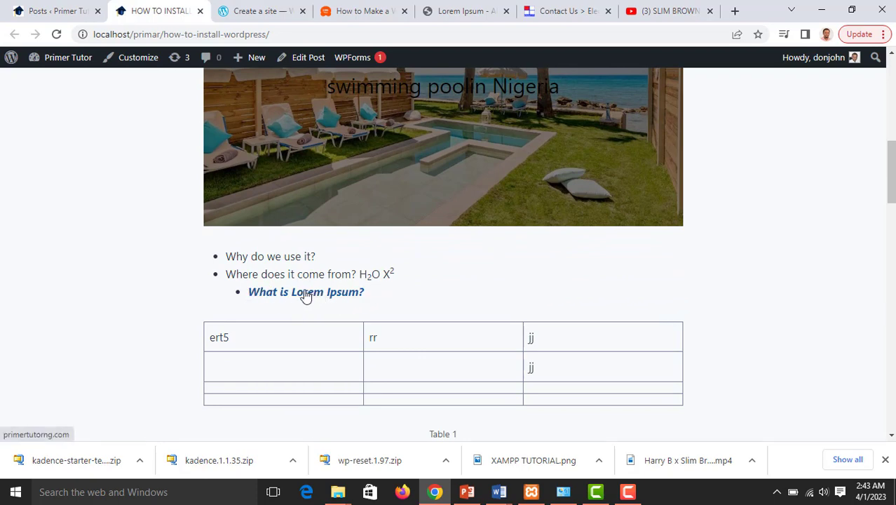
scroll(314, 294, down, 5)
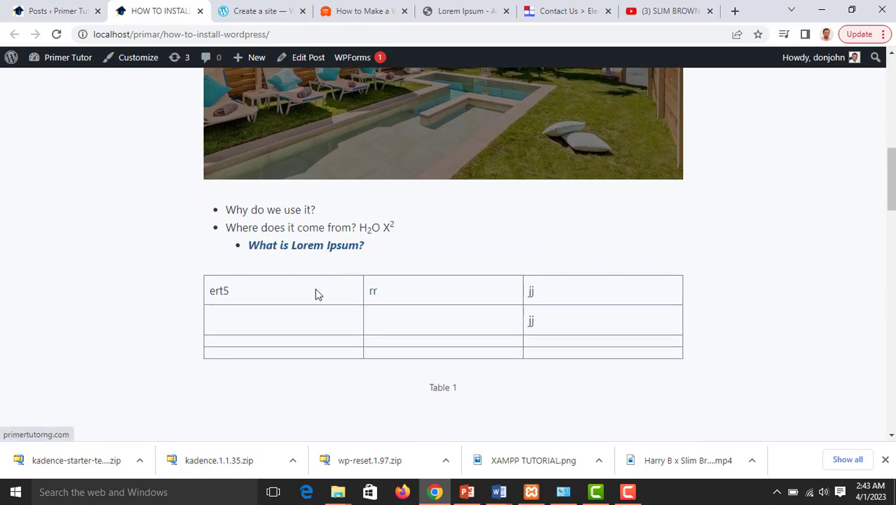
scroll(285, 275, down, 1)
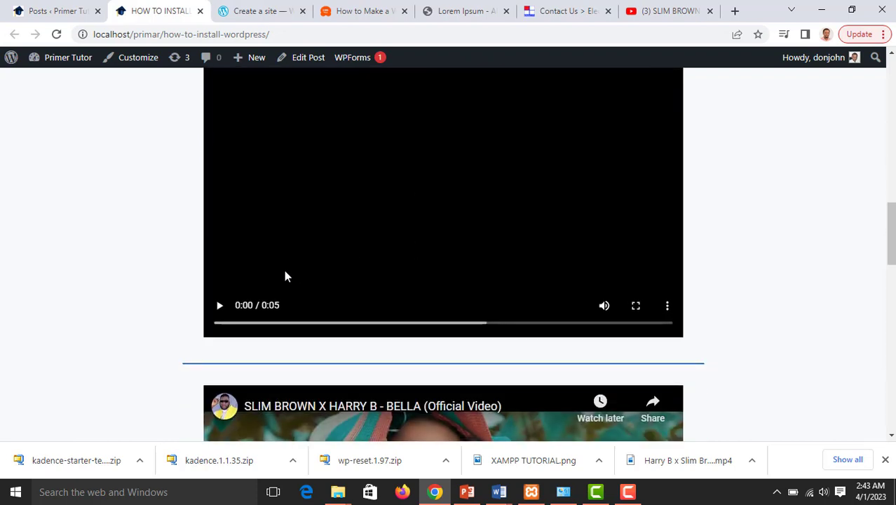
scroll(292, 279, down, 1)
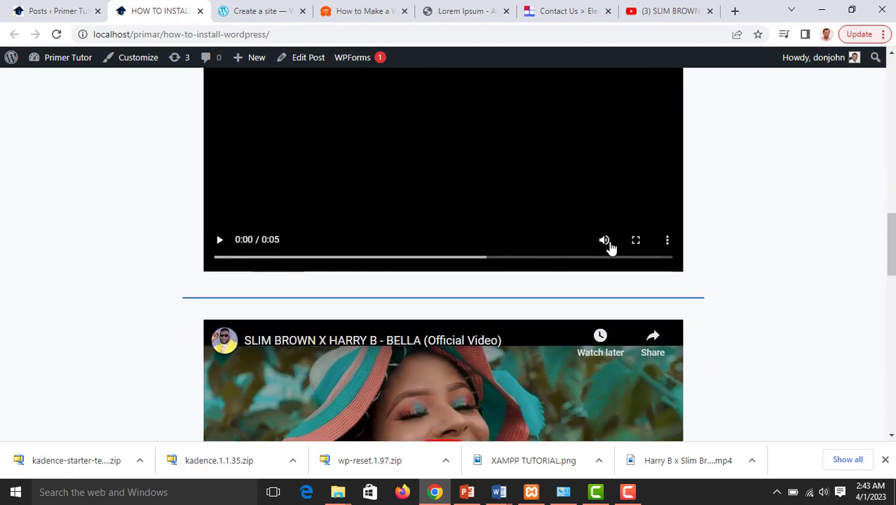
Mute the uploaded video's sound and start it playing
click(606, 242)
click(221, 242)
scroll(750, 244, up, 2)
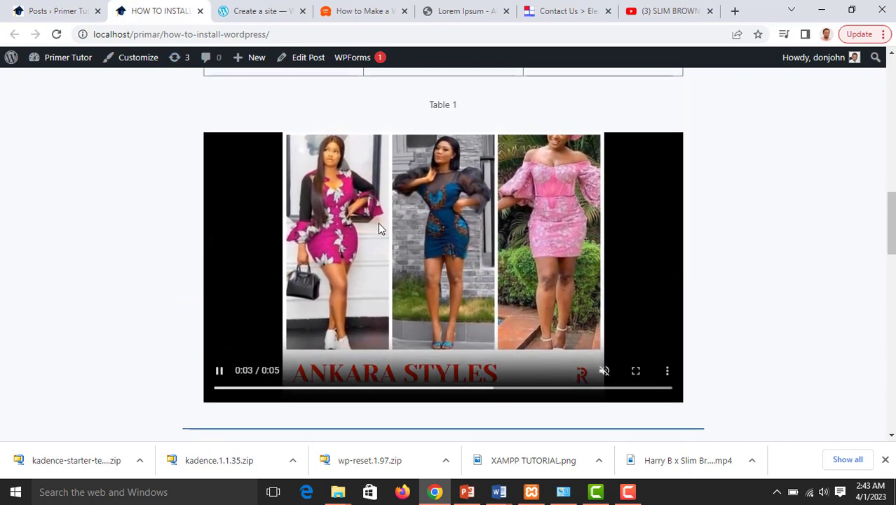
Play the embedded BELLA YouTube video and pause it at 0:09
scroll(378, 223, down, 4)
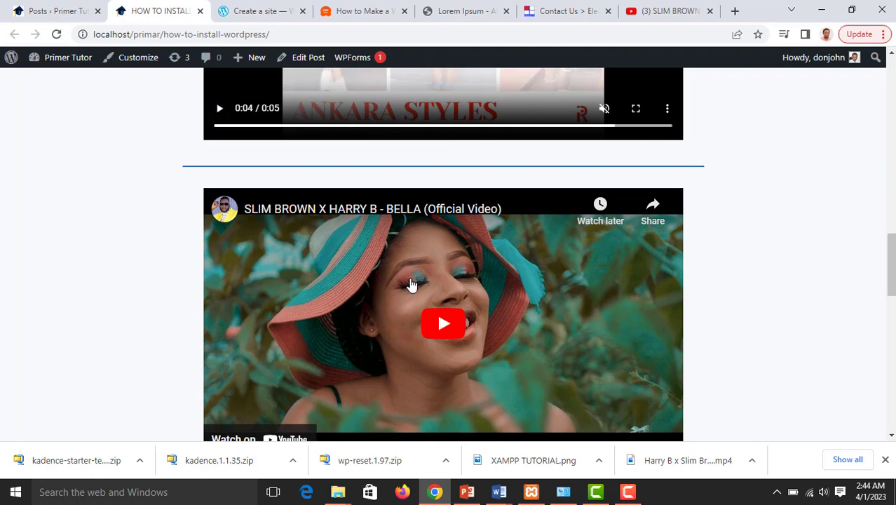
scroll(393, 281, down, 2)
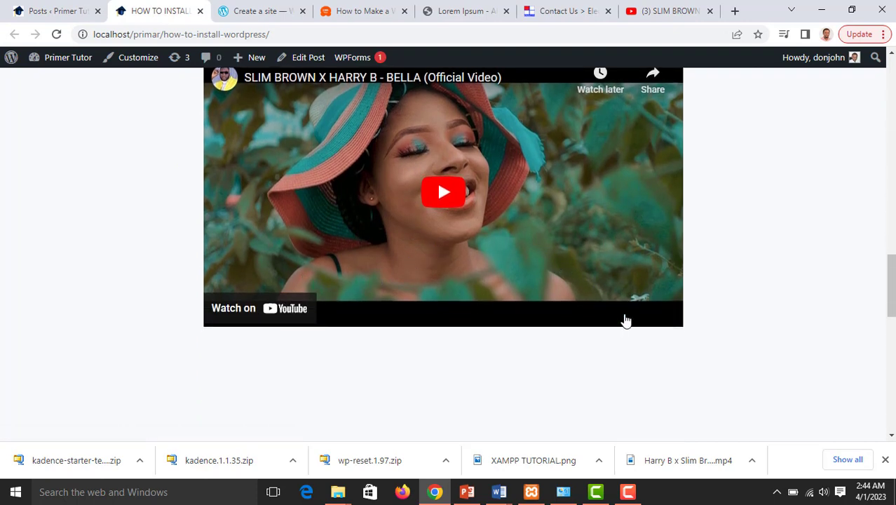
click(448, 192)
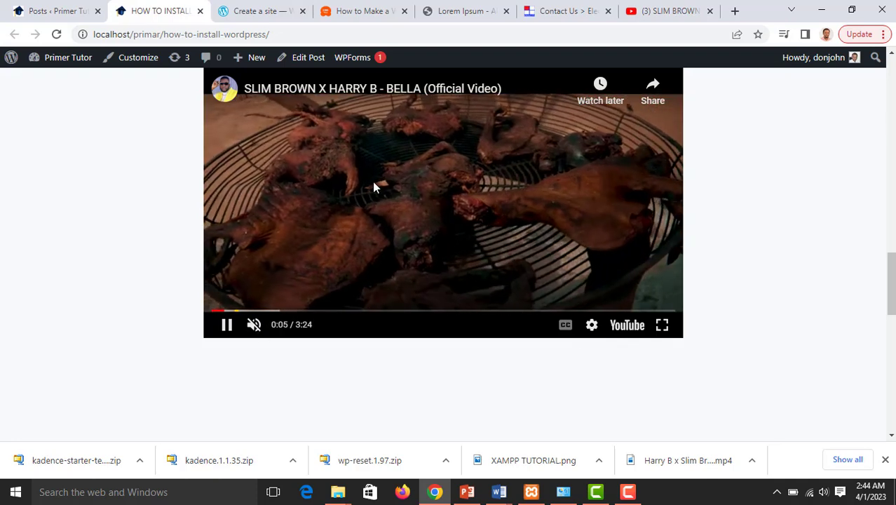
scroll(427, 239, down, 4)
scroll(377, 206, up, 4)
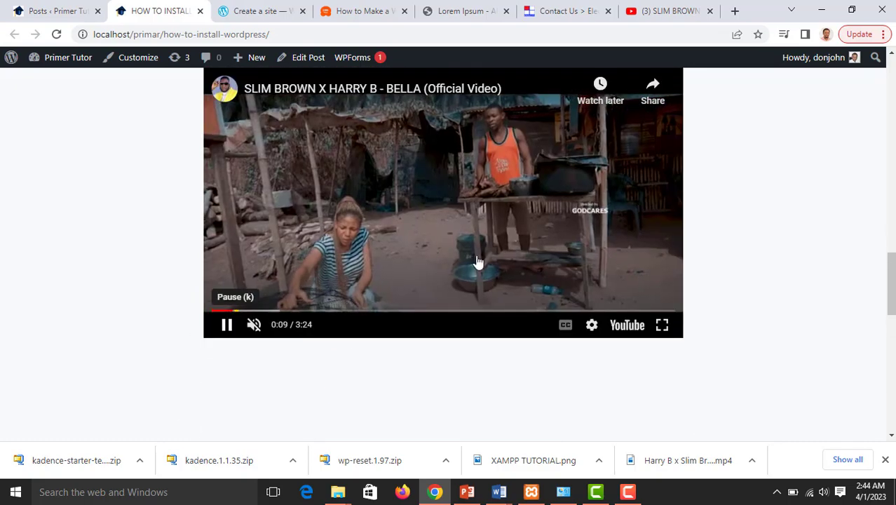
click(478, 259)
scroll(484, 258, down, 3)
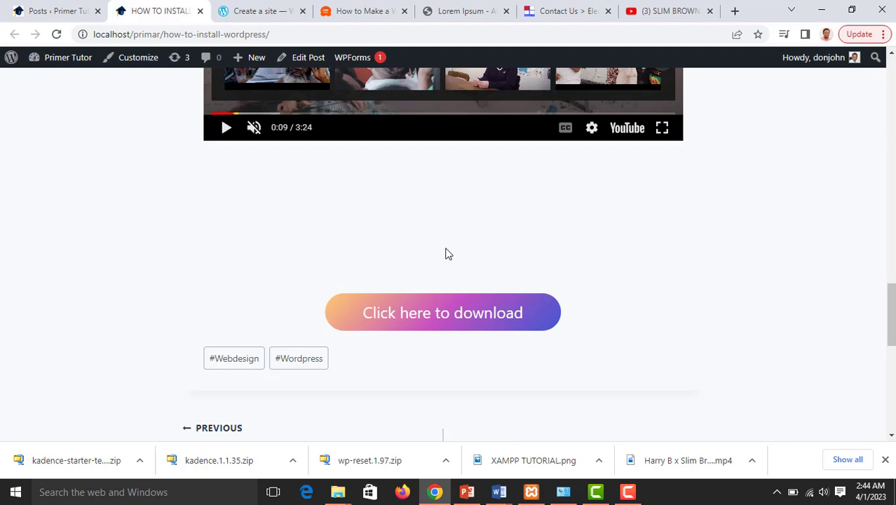
Test the 'Click here to download' button, which opens Contact Us in a new tab, then return to the post tab
scroll(438, 264, down, 1)
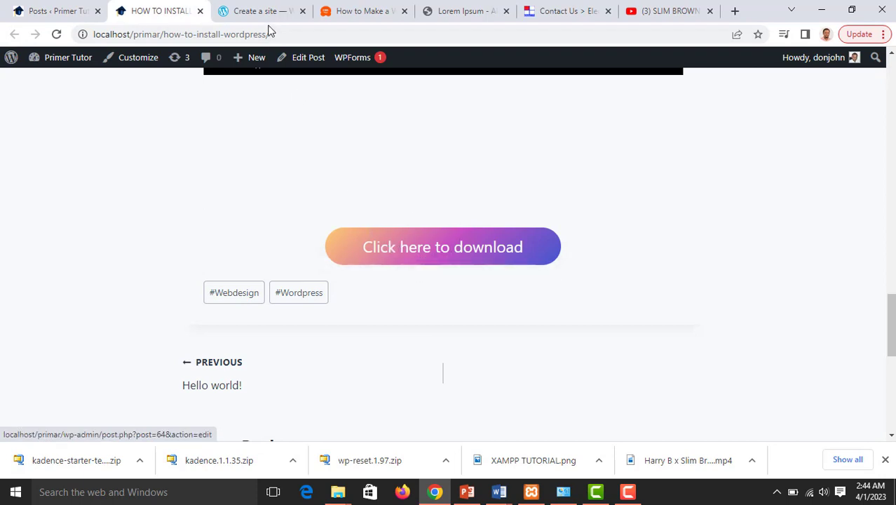
click(418, 246)
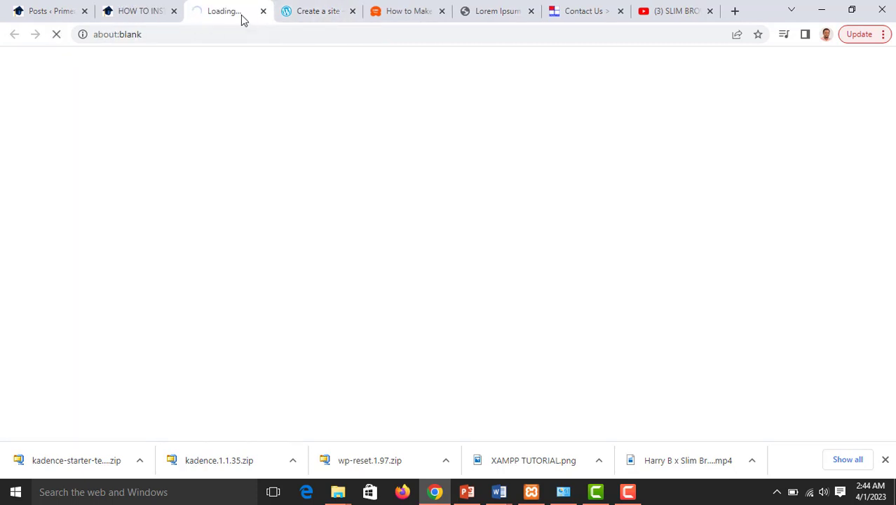
click(145, 14)
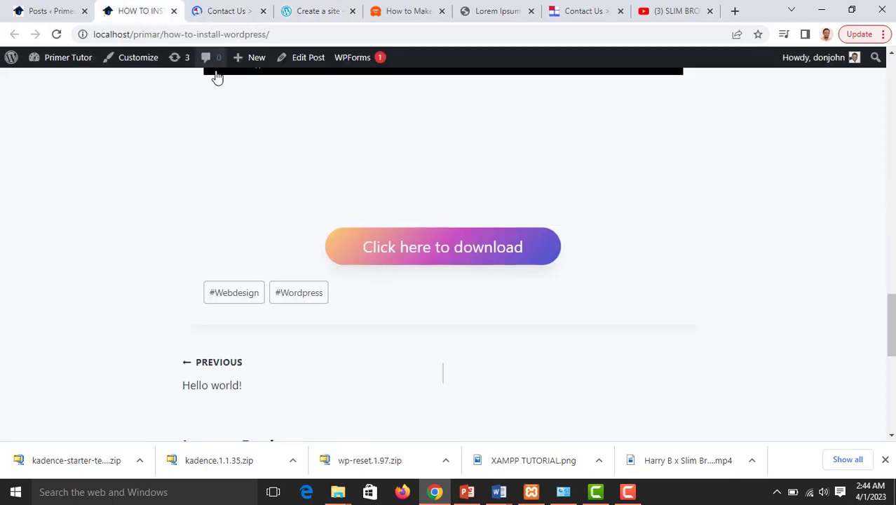
Go to the site's Blog page from the header's Home menu
scroll(294, 260, down, 2)
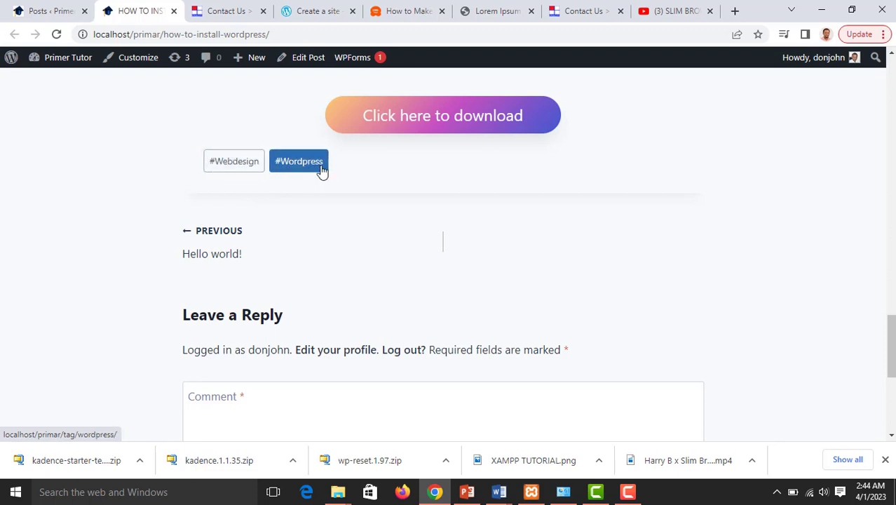
scroll(293, 195, down, 1)
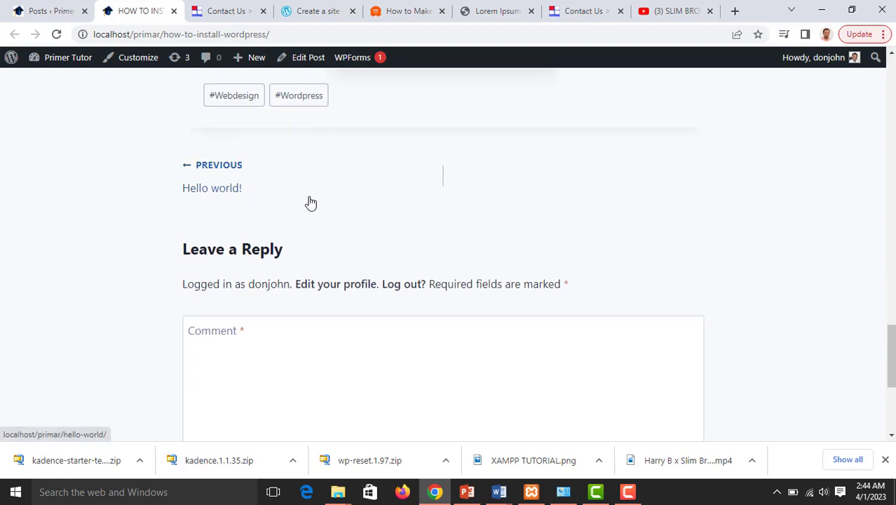
scroll(293, 225, down, 4)
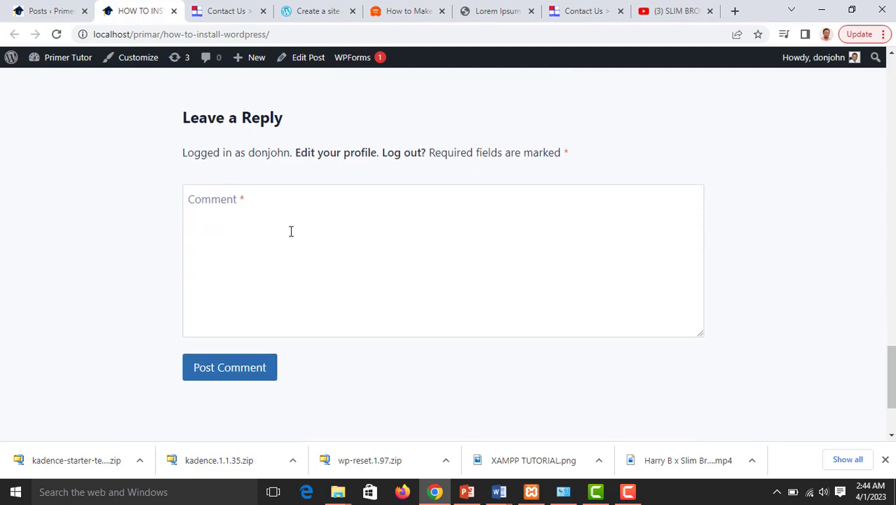
scroll(357, 258, up, 15)
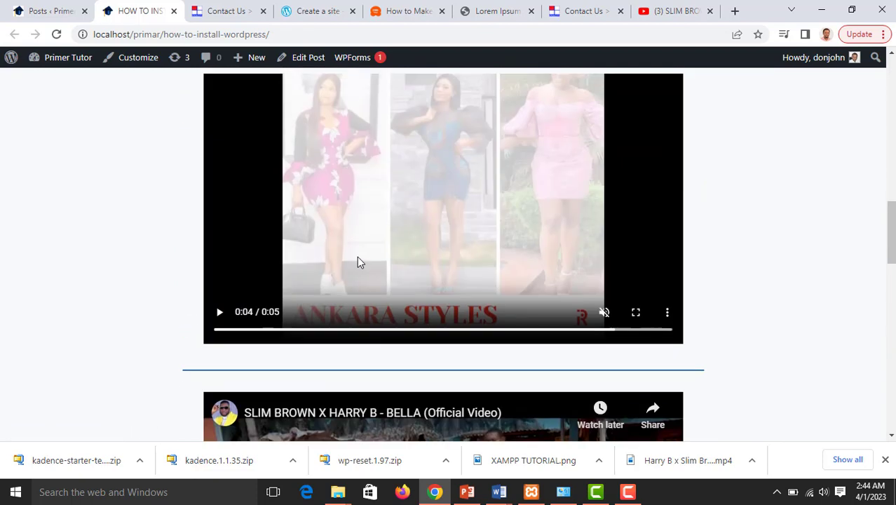
scroll(358, 258, up, 5)
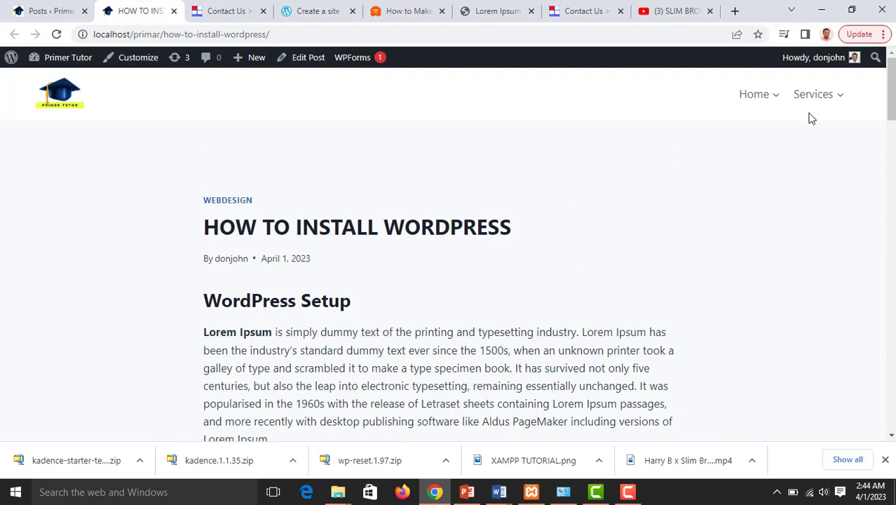
mouse_move(838, 98)
mouse_move(777, 100)
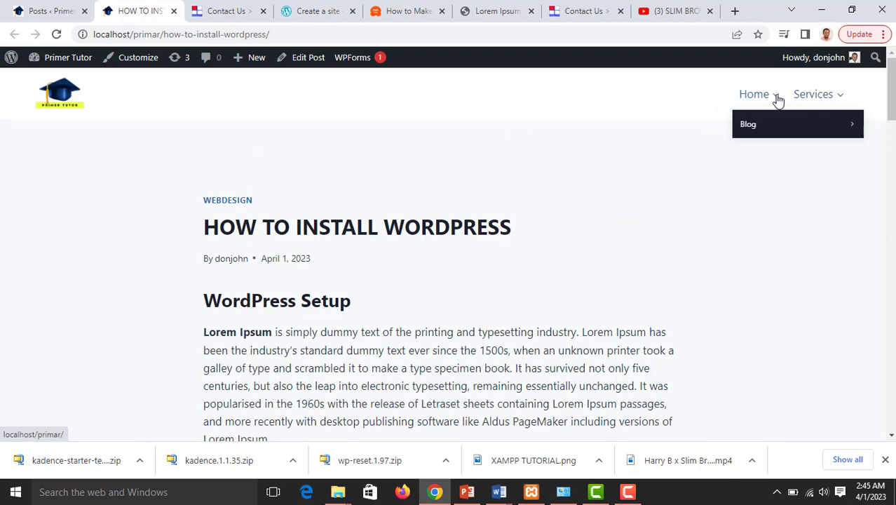
click(757, 126)
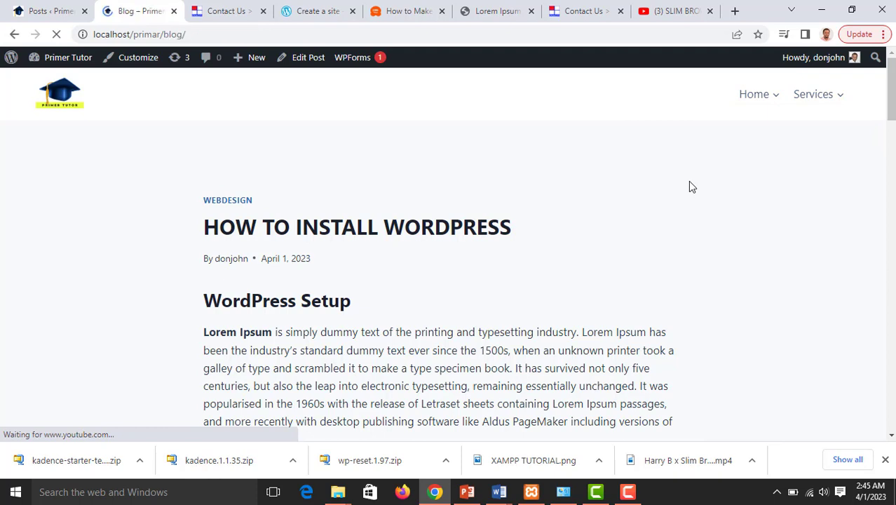
Review the Blog page's HOW TO INSTALL WORDPRESS listing under Webdesign, the sidebar and the footer
scroll(419, 200, down, 4)
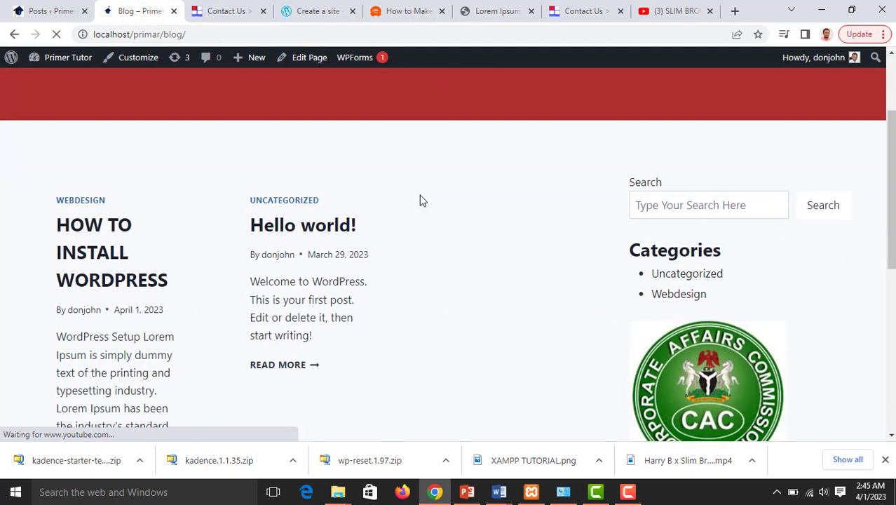
scroll(146, 214, down, 2)
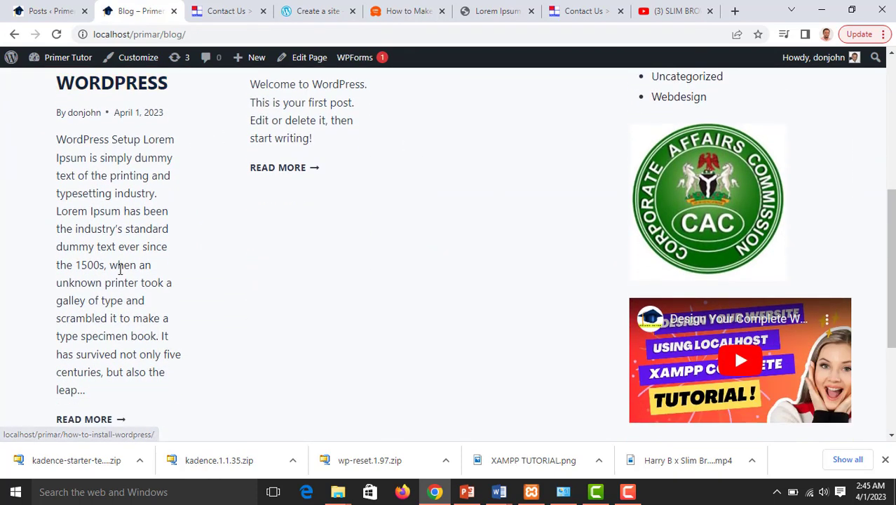
scroll(123, 272, down, 2)
scroll(146, 240, up, 4)
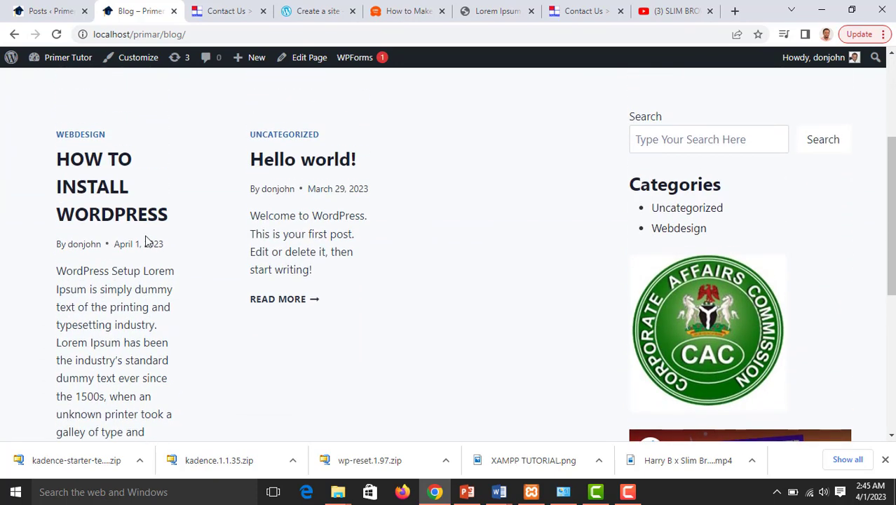
scroll(146, 241, down, 1)
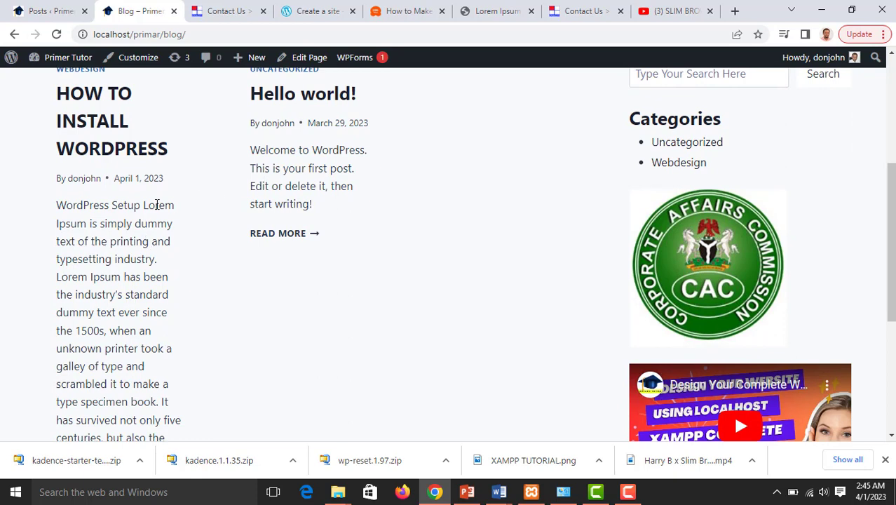
scroll(124, 220, down, 3)
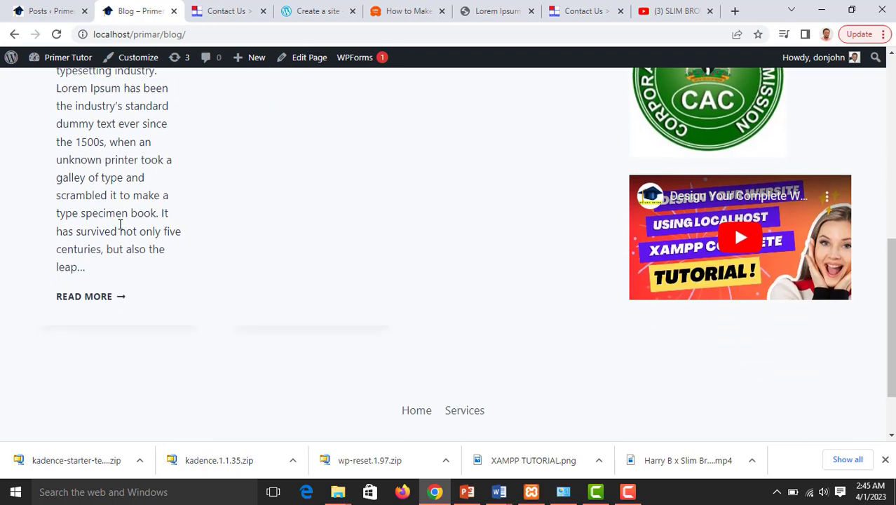
scroll(124, 223, up, 3)
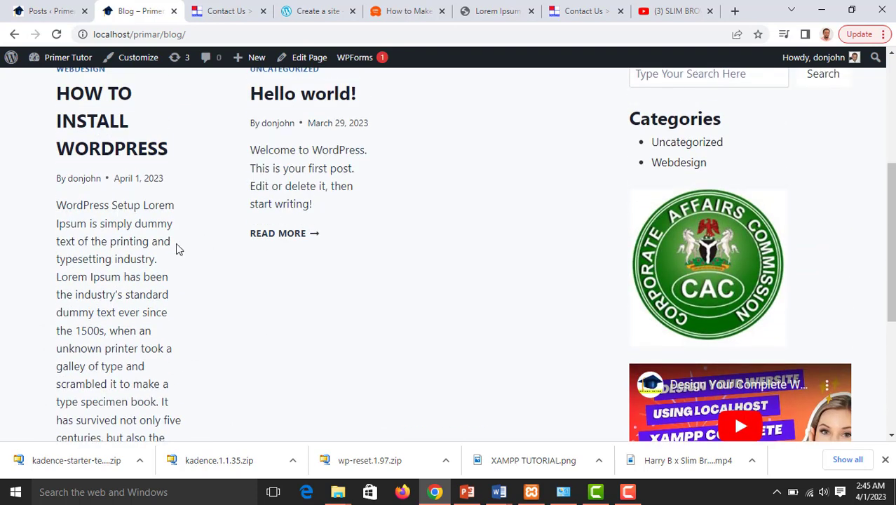
scroll(178, 249, down, 4)
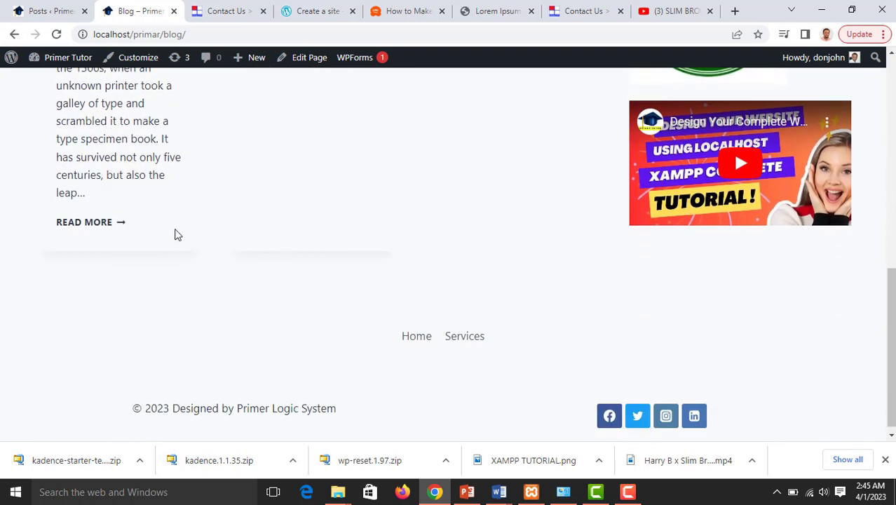
scroll(176, 234, up, 6)
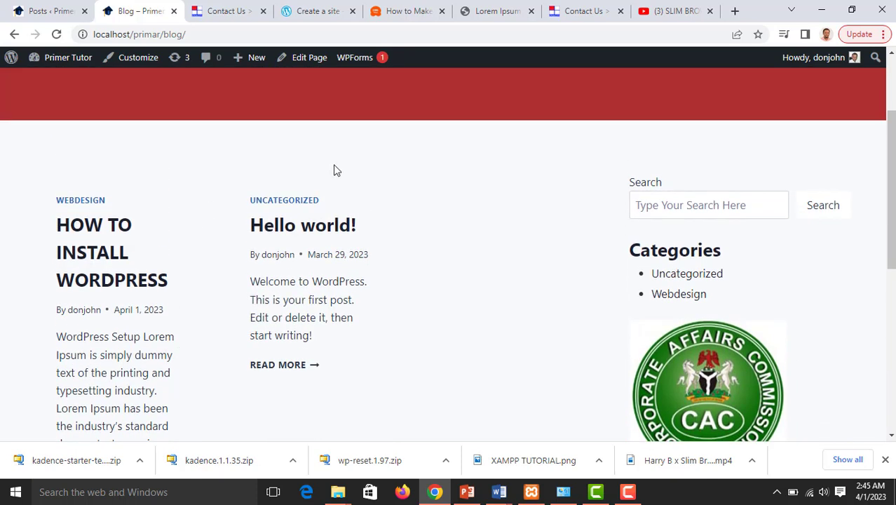
scroll(419, 207, down, 1)
scroll(419, 204, down, 3)
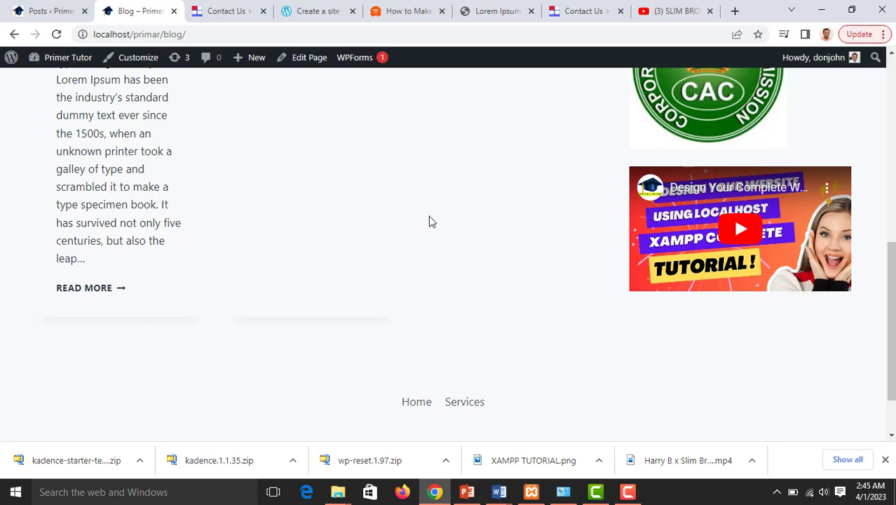
scroll(435, 243, up, 7)
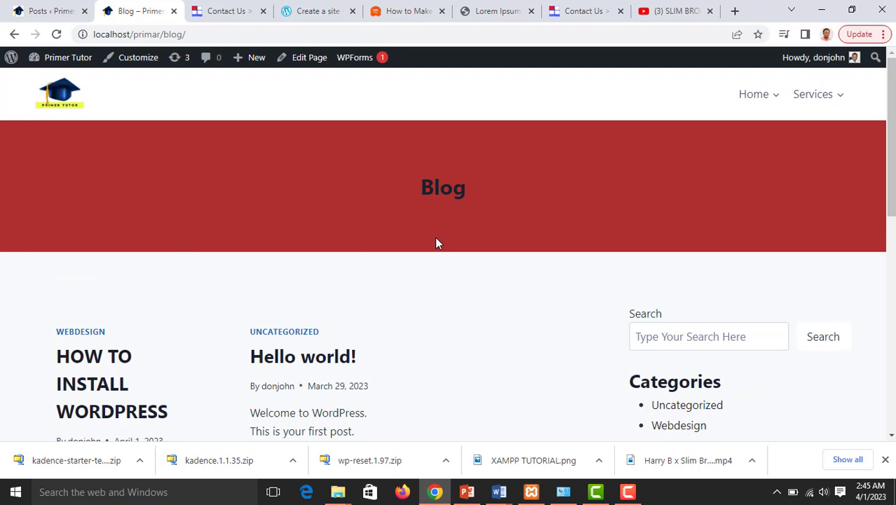